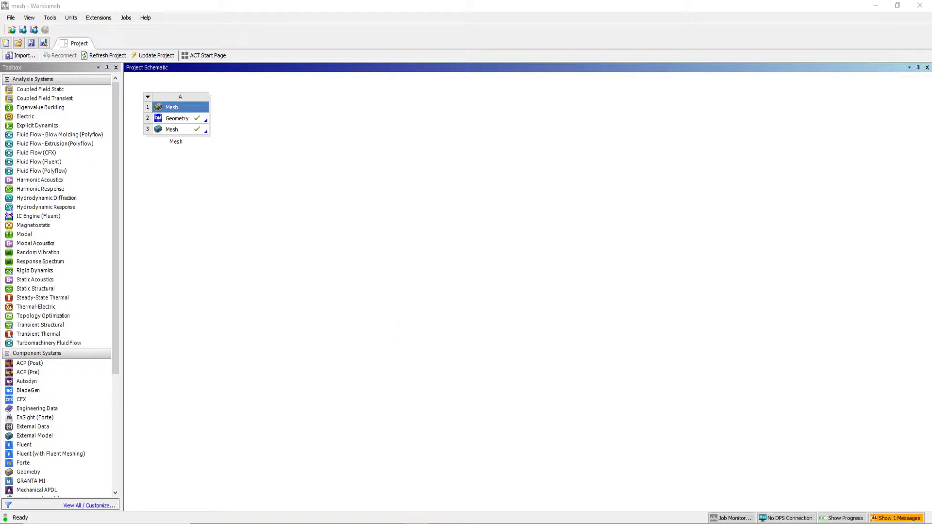
# Add a second standalone Mesh component system to the project schematic beside the existing one.
pyautogui.click(650, 343)
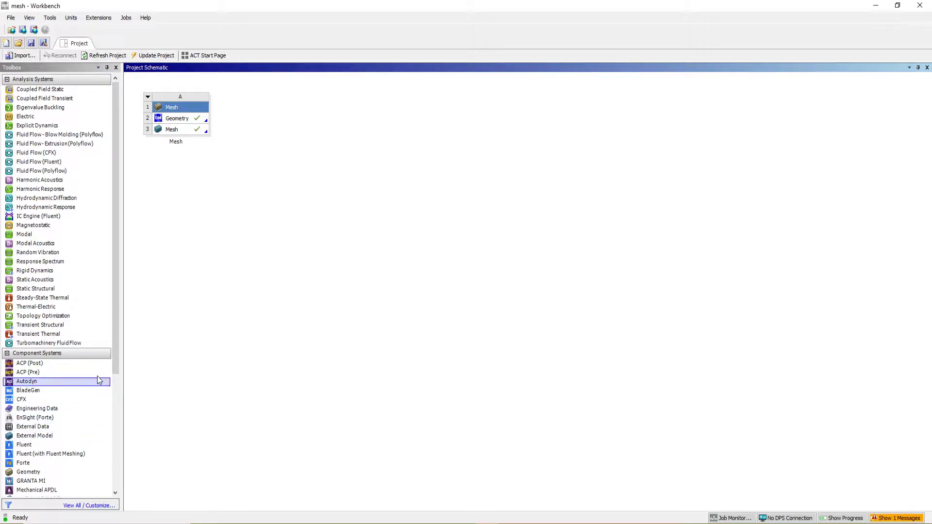
pyautogui.moveTo(117, 308); pyautogui.dragTo(117, 393)
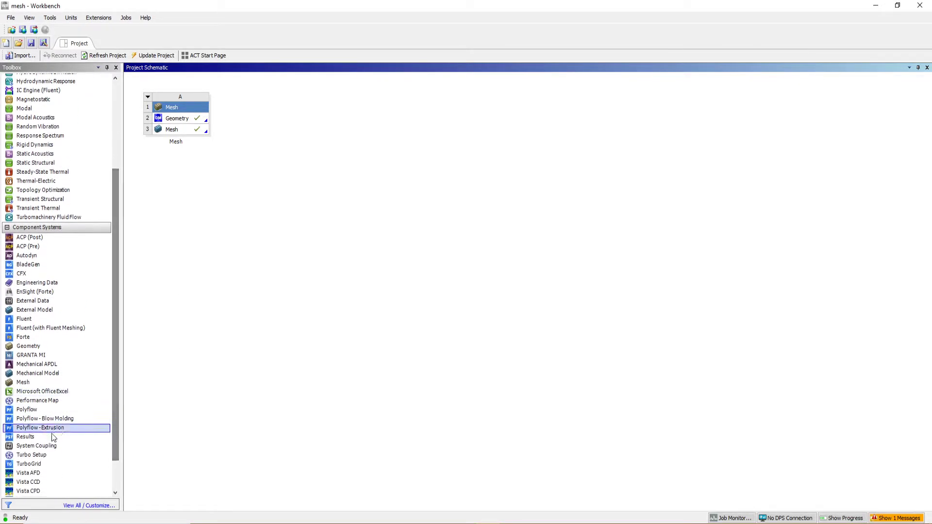
pyautogui.moveTo(23, 382); pyautogui.dragTo(266, 128)
pyautogui.press('Return')
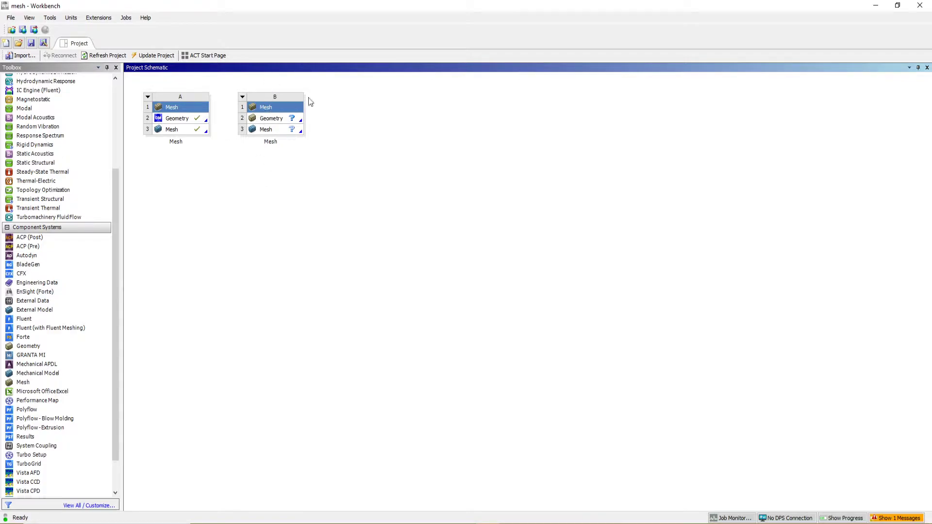
# Share the geometry of system A with the new Mesh system B and open system B's mesh for editing.
pyautogui.moveTo(180, 120); pyautogui.dragTo(275, 118)
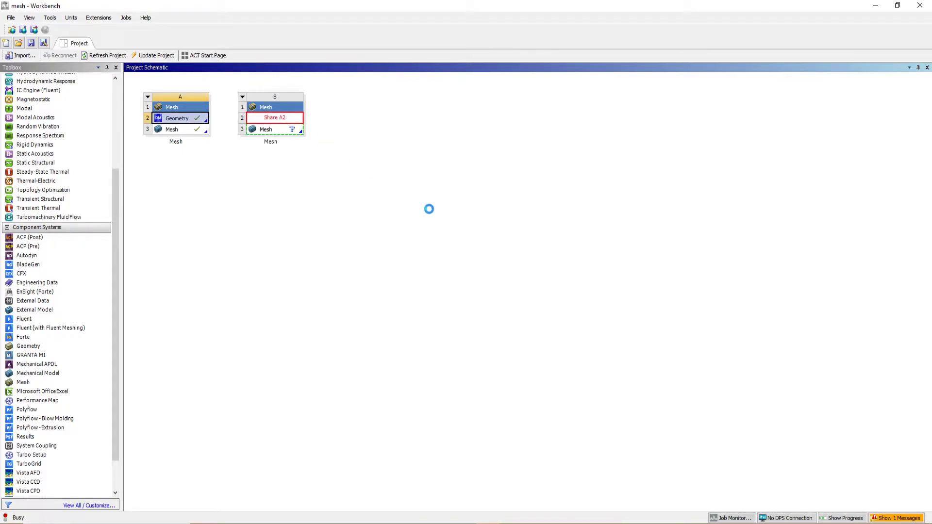
pyautogui.rightClick(263, 133)
pyautogui.click(279, 137)
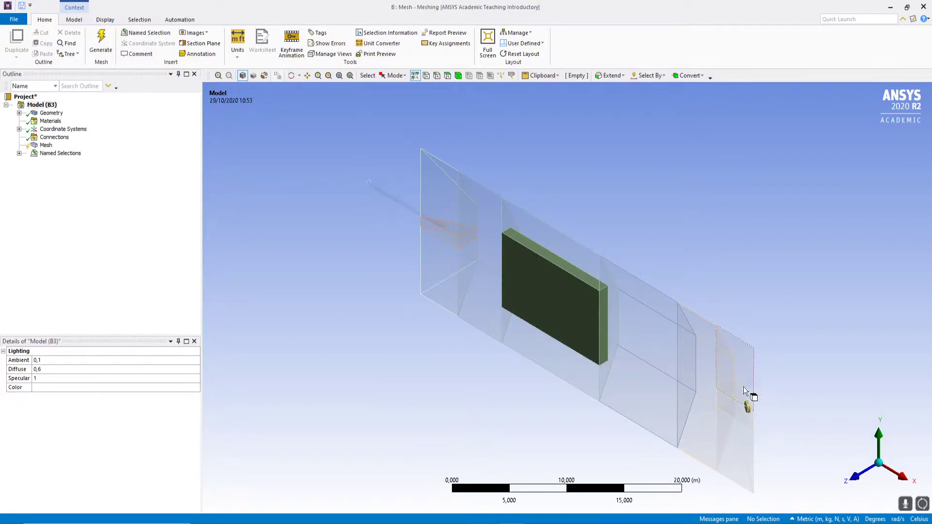
# Examine the bodies that make up the basin geometry by selecting them one by one with body selection.
pyautogui.moveTo(681, 389); pyautogui.dragTo(750, 378, button='middle')
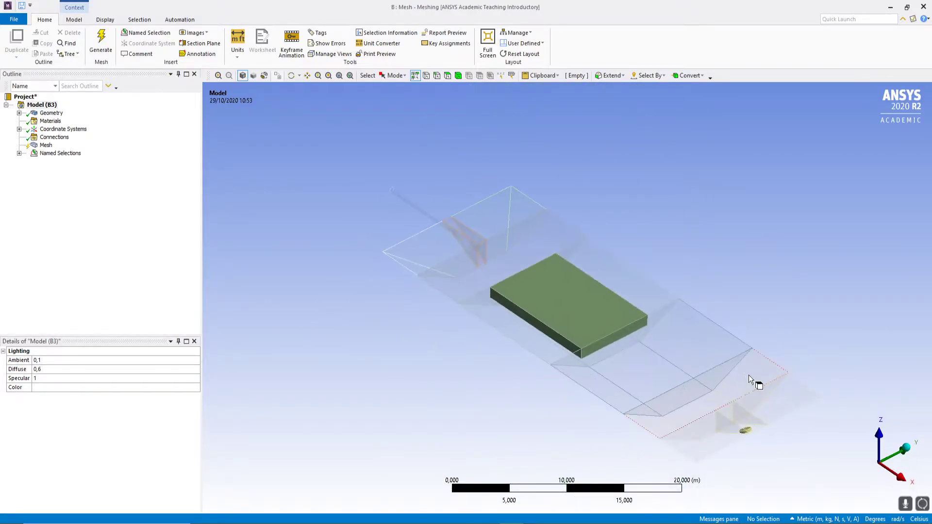
pyautogui.moveTo(563, 296)
pyautogui.mouseDown(button='middle')
pyautogui.moveTo(578, 289)
pyautogui.moveTo(568, 308)
pyautogui.mouseUp(button='middle')
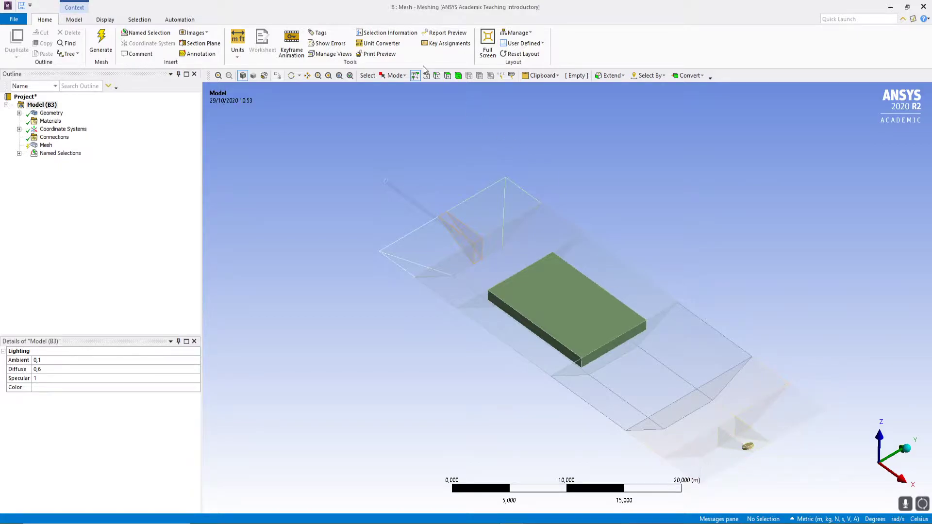
pyautogui.click(458, 77)
pyautogui.click(502, 218)
pyautogui.click(450, 242)
pyautogui.click(471, 276)
pyautogui.click(608, 263)
pyautogui.click(589, 333)
pyautogui.click(620, 375)
pyautogui.click(671, 462)
pyautogui.click(663, 442)
pyautogui.click(748, 446)
pyautogui.click(734, 444)
pyautogui.click(739, 438)
pyautogui.click(784, 421)
pyautogui.click(684, 416)
pyautogui.click(697, 461)
pyautogui.click(776, 418)
pyautogui.click(730, 385)
pyautogui.click(691, 430)
pyautogui.click(747, 405)
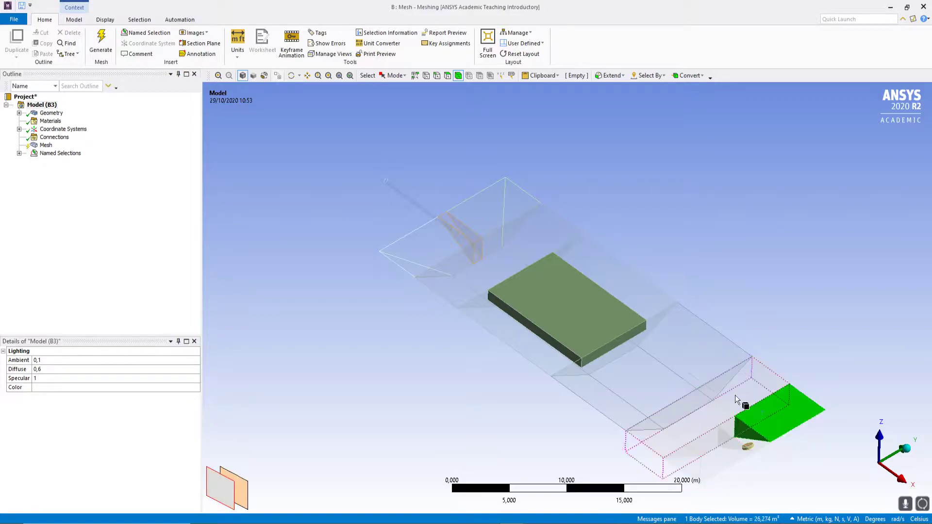
pyautogui.click(634, 317)
pyautogui.click(621, 285)
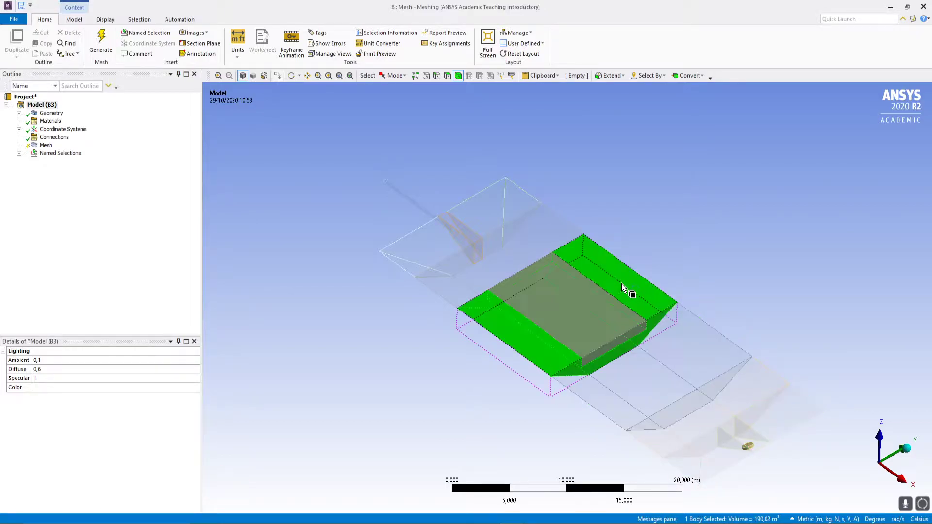
pyautogui.click(514, 244)
pyautogui.click(495, 199)
pyautogui.click(416, 243)
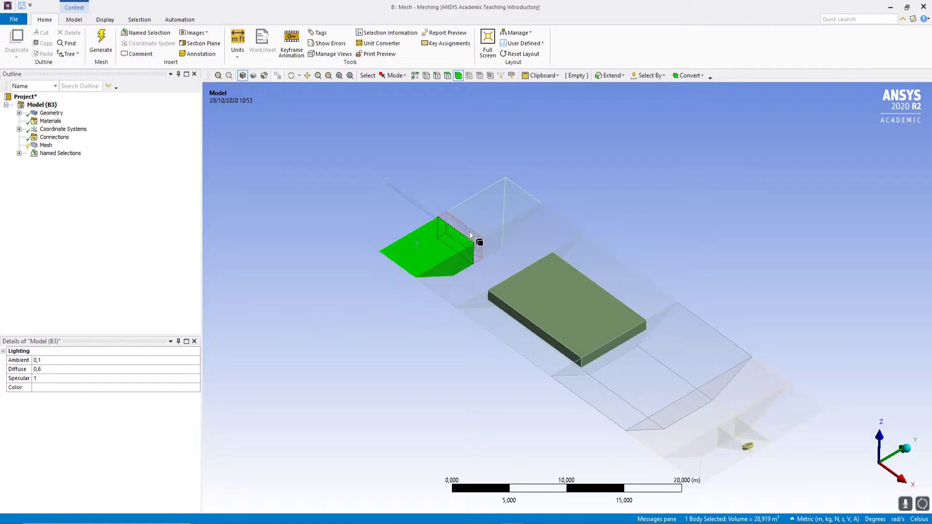
pyautogui.click(469, 231)
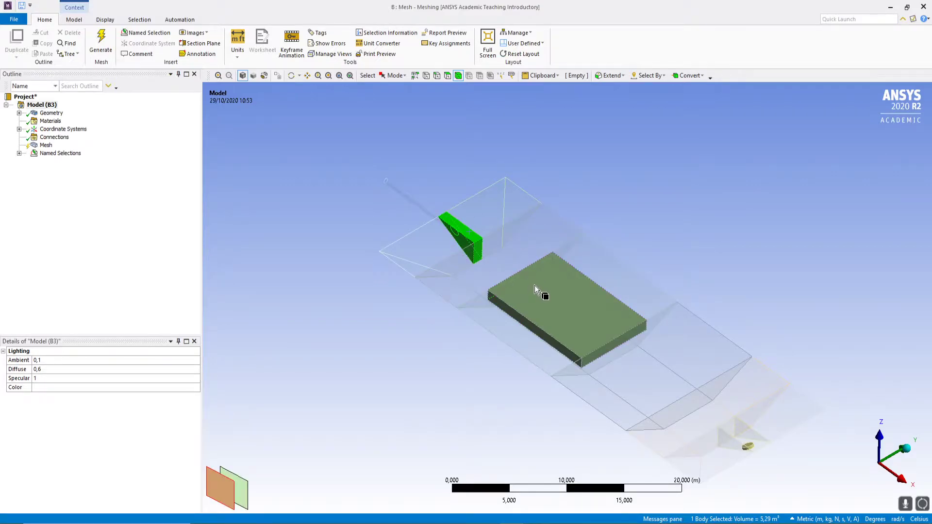
pyautogui.click(423, 403)
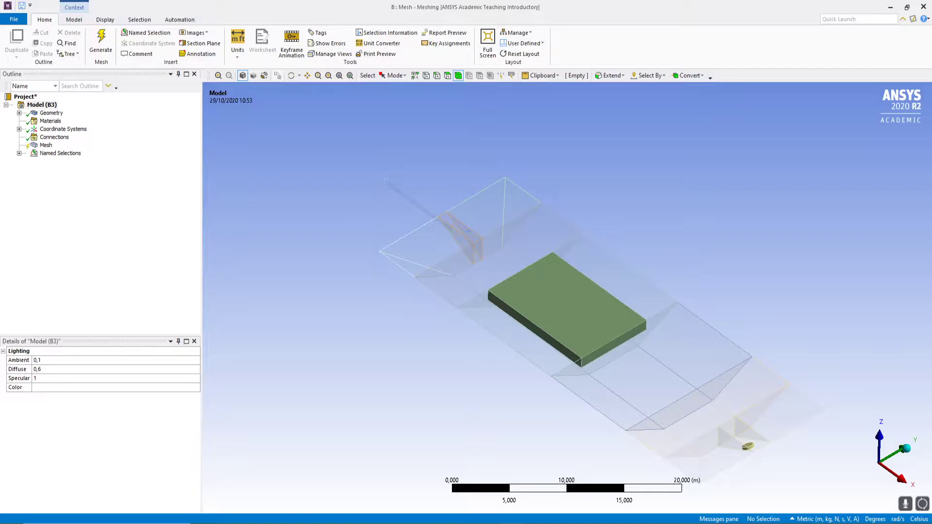
# Generate the mesh for the whole model with the default settings.
pyautogui.rightClick(46, 146)
pyautogui.click(83, 176)
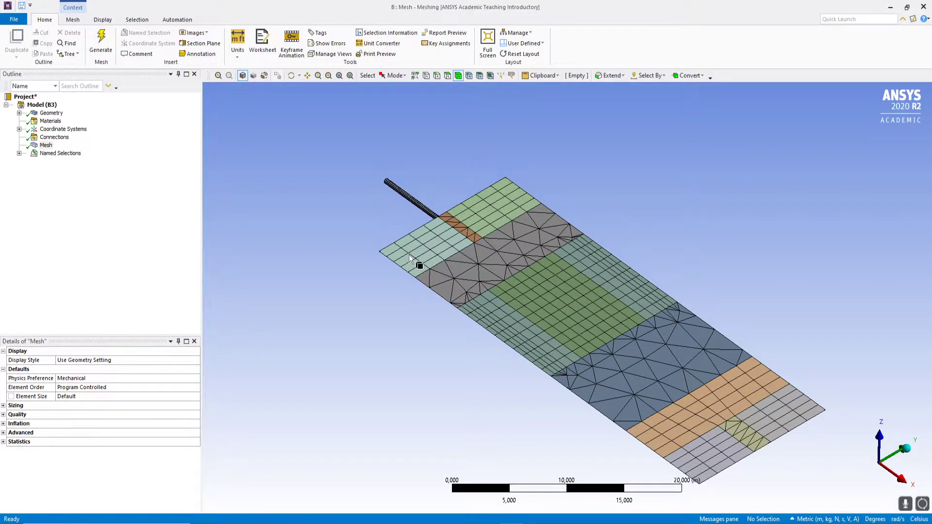
# Examine the default mesh on the bodies around the pipe and close up at the pipe's circular end.
pyautogui.click(496, 215)
pyautogui.click(450, 245)
pyautogui.scroll(3, 425, 207)
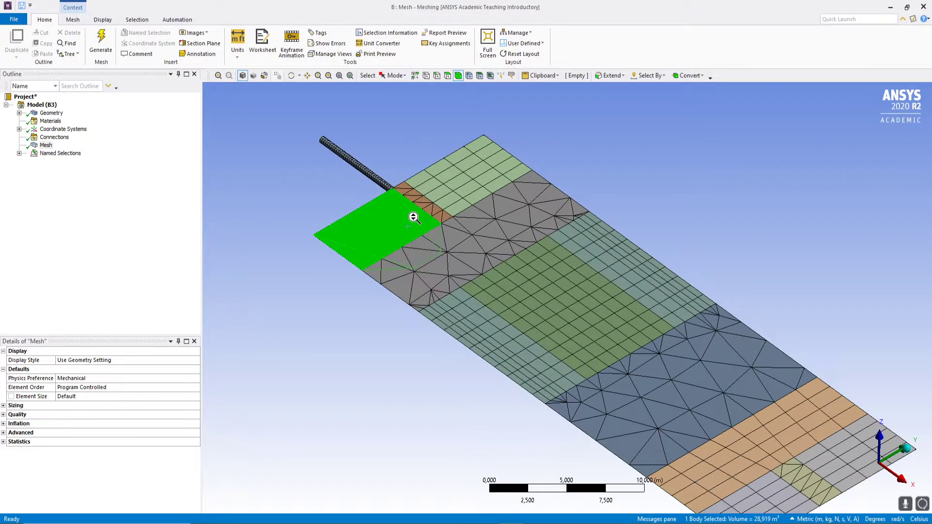
pyautogui.scroll(-4, 671, 320)
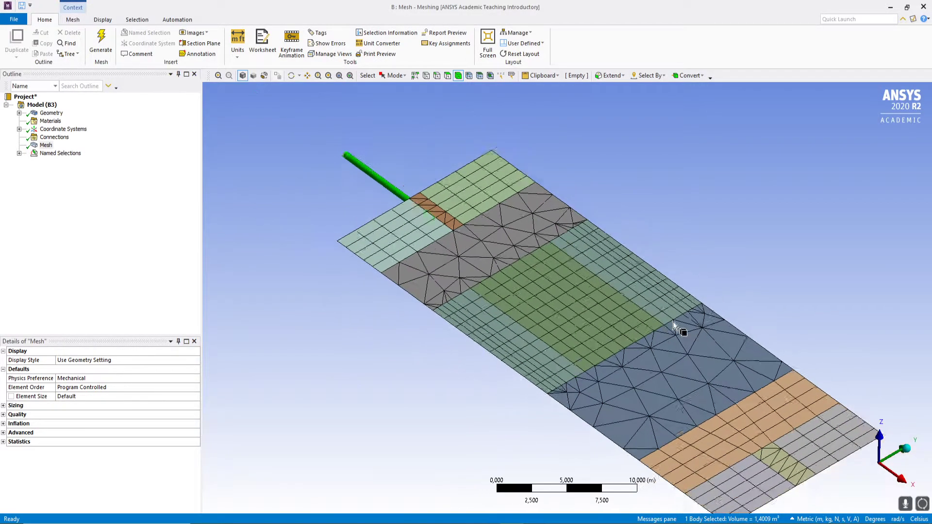
pyautogui.click(377, 154)
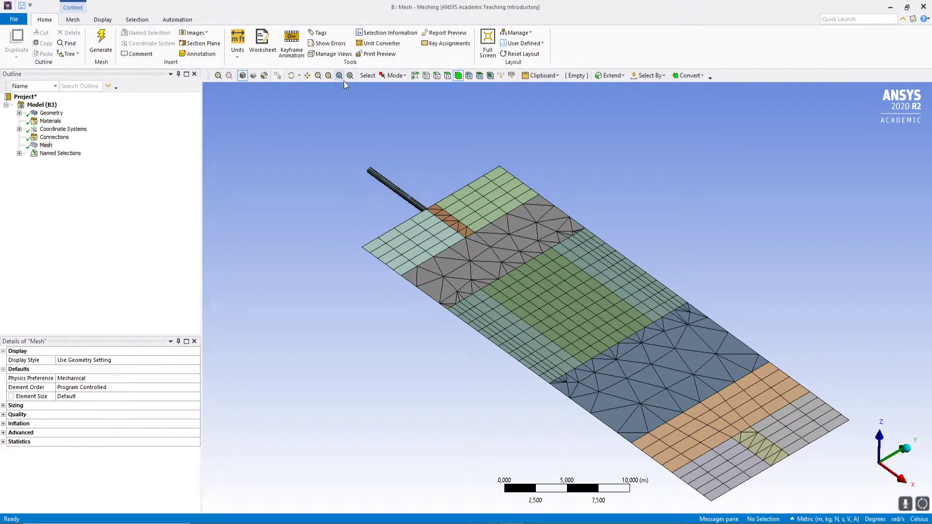
pyautogui.moveTo(423, 192); pyautogui.dragTo(676, 257, button='middle')
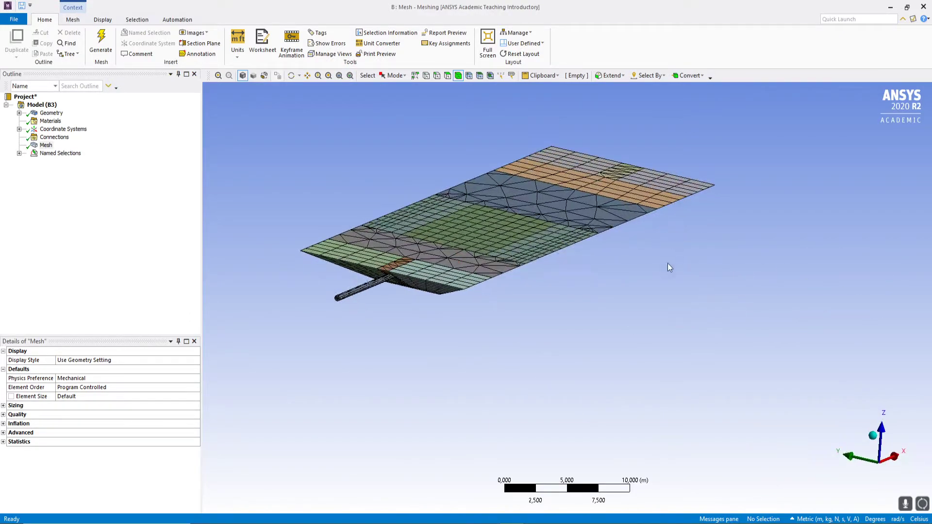
pyautogui.click(329, 76)
pyautogui.moveTo(329, 276); pyautogui.dragTo(388, 331)
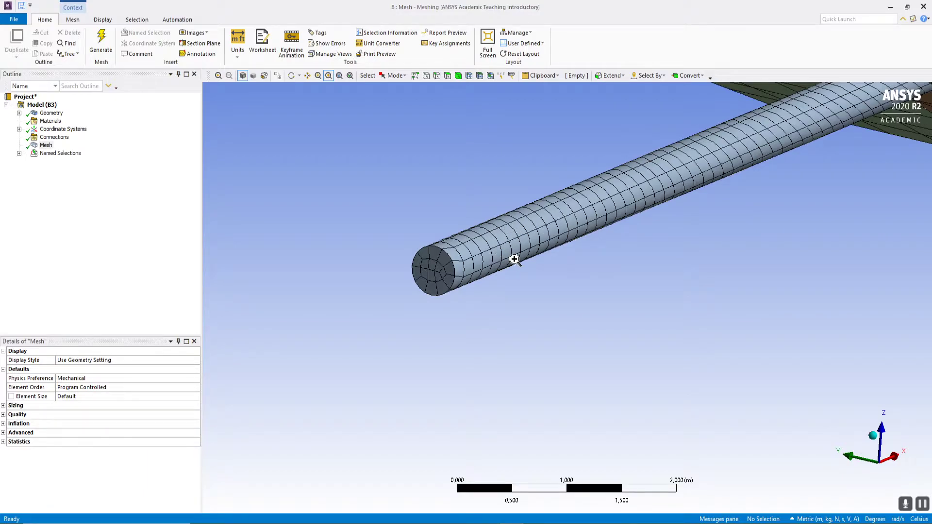
pyautogui.scroll(-5, 503, 254)
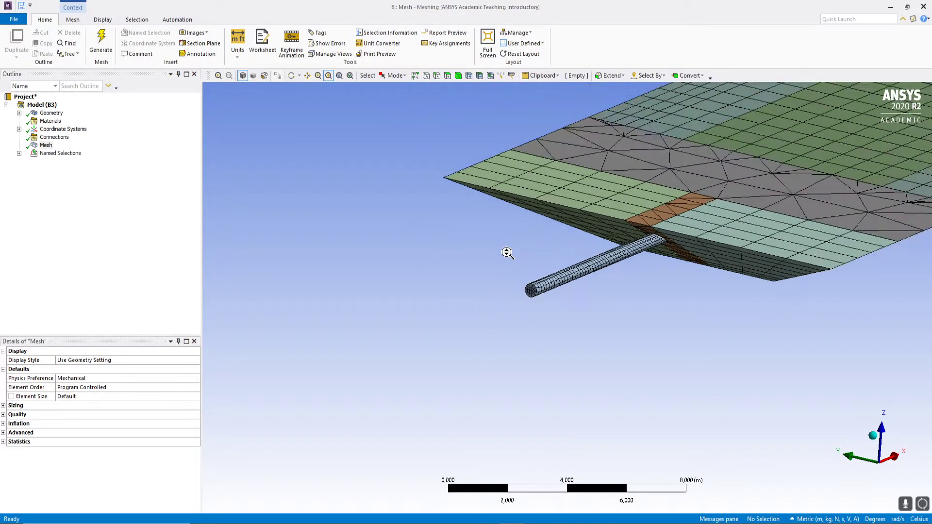
pyautogui.scroll(-4, 747, 181)
pyautogui.moveTo(693, 237); pyautogui.dragTo(674, 286, button='middle')
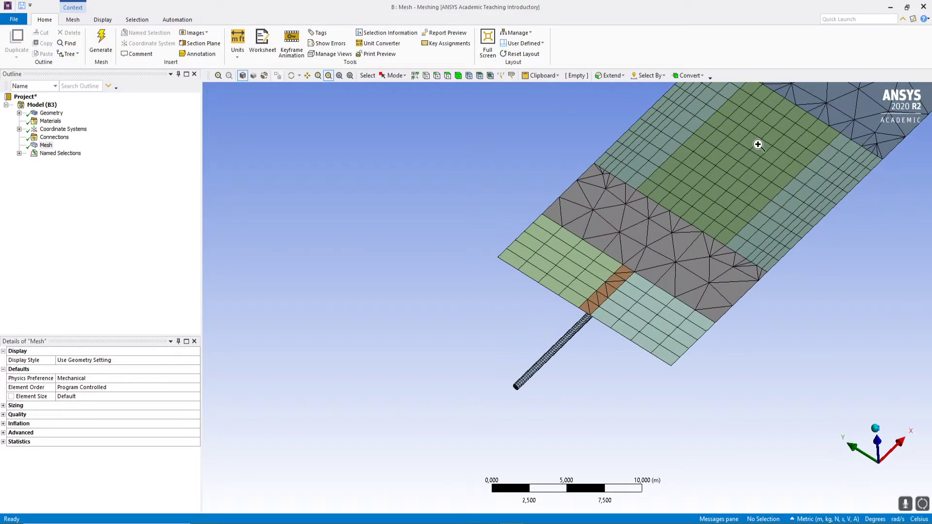
# Examine the mesh of the central rectangular block and of the whole basin from the side and from above.
pyautogui.click(458, 76)
pyautogui.click(763, 166)
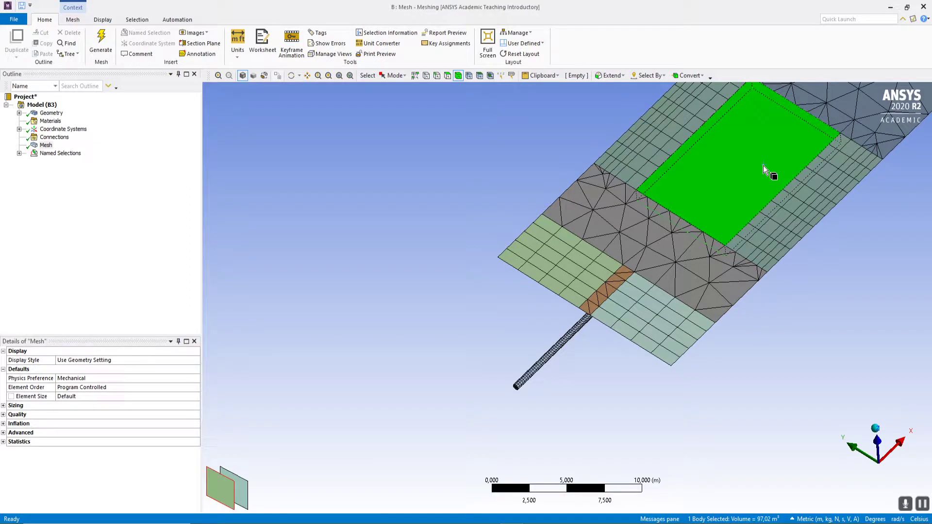
pyautogui.click(848, 307)
pyautogui.click(729, 194)
pyautogui.click(815, 325)
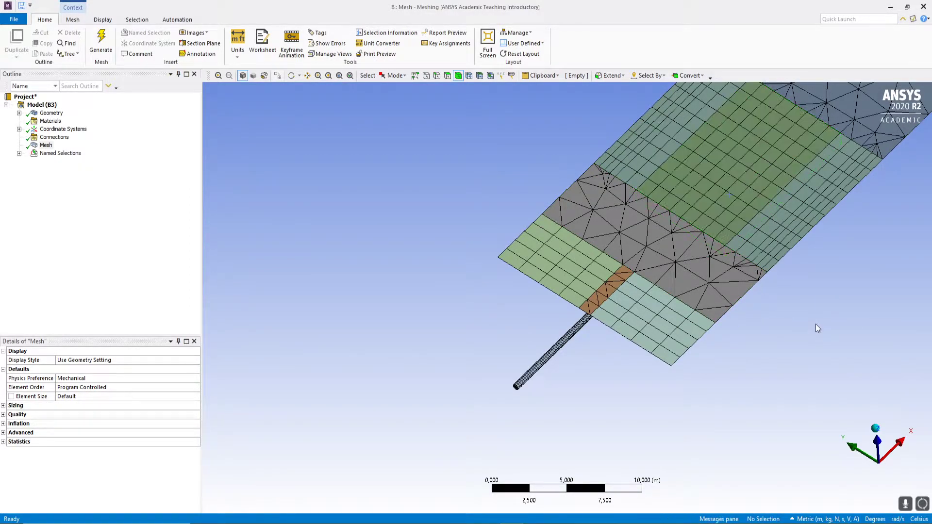
pyautogui.click(721, 187)
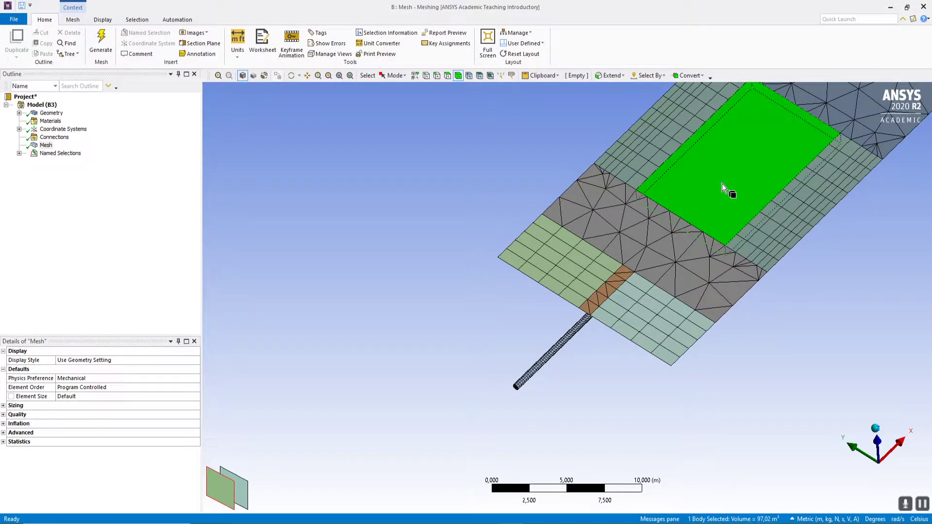
pyautogui.click(847, 325)
pyautogui.moveTo(776, 260); pyautogui.dragTo(727, 219, button='middle')
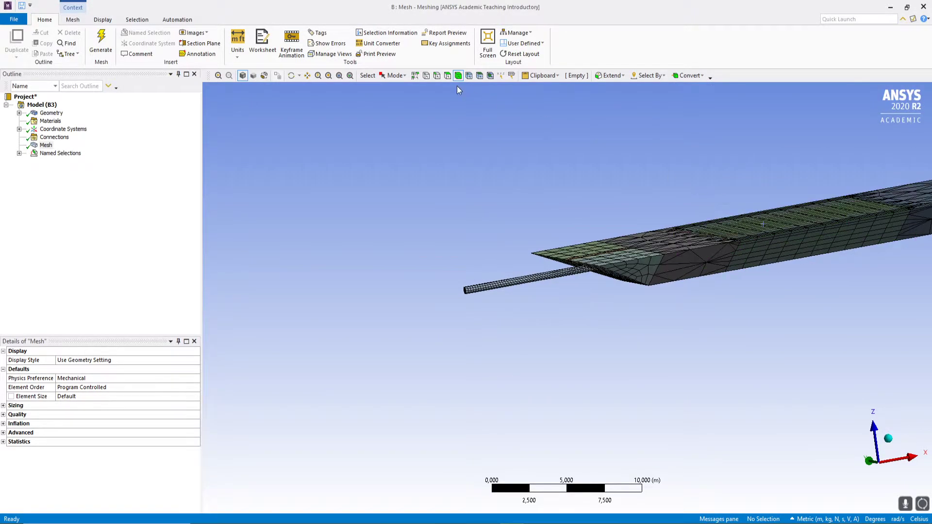
pyautogui.click(307, 75)
pyautogui.moveTo(843, 246); pyautogui.dragTo(541, 262)
pyautogui.moveTo(562, 242); pyautogui.dragTo(610, 300, button='middle')
pyautogui.scroll(-3, 589, 238)
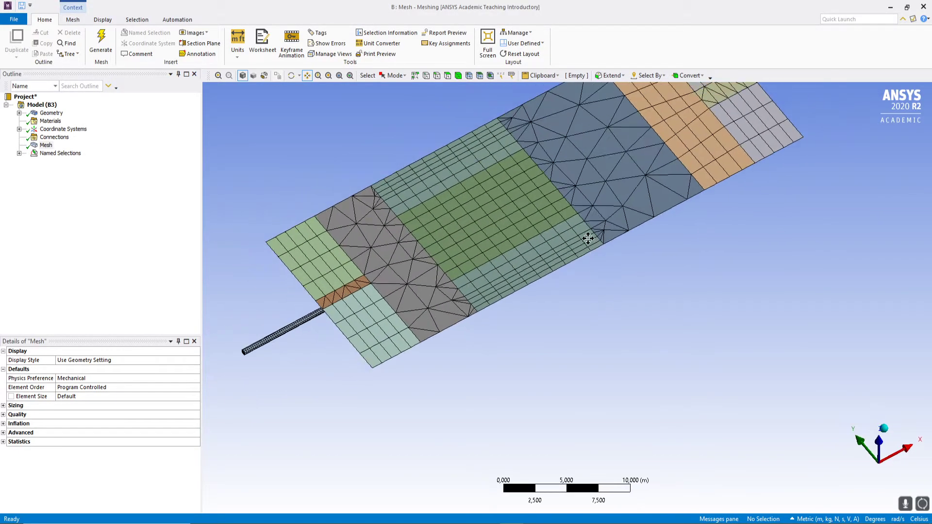
pyautogui.moveTo(572, 202); pyautogui.dragTo(552, 247)
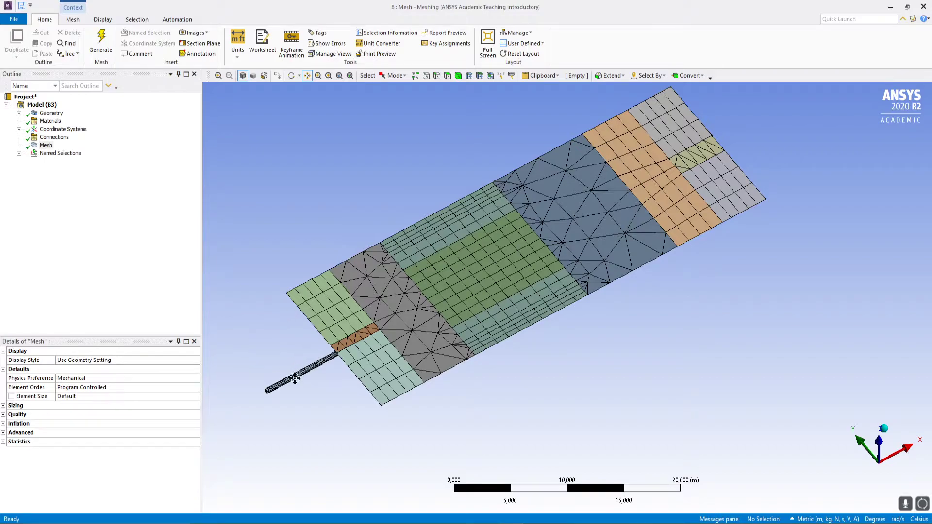
# Show the mesh statistics with the number of nodes and elements.
pyautogui.click(3, 442)
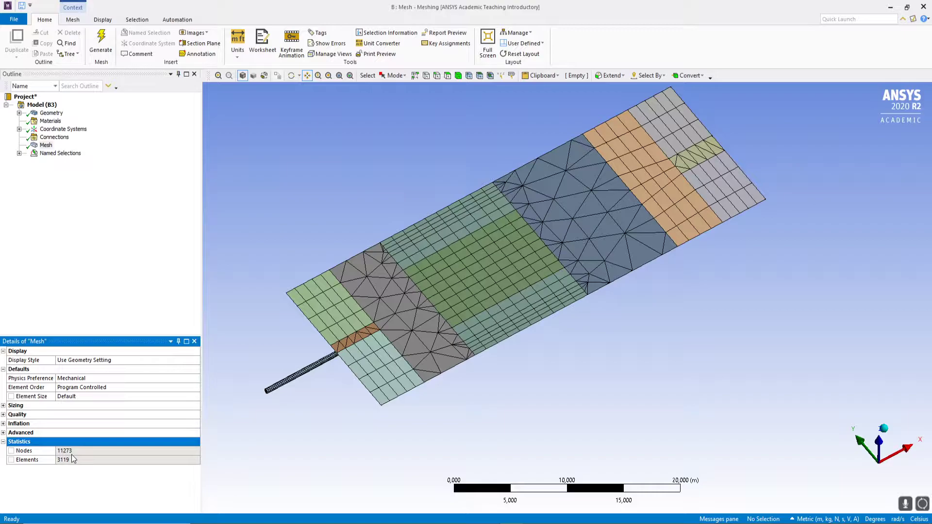
pyautogui.click(43, 148)
pyautogui.rightClick(44, 147)
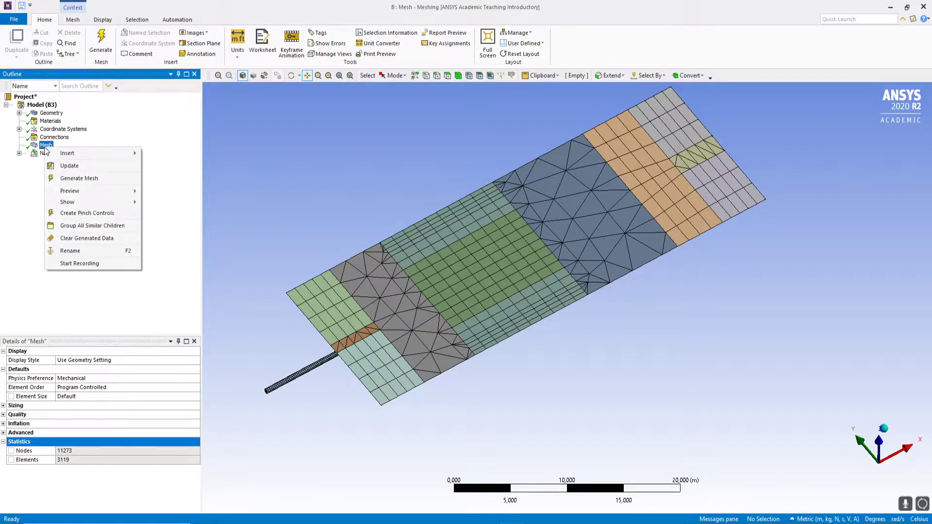
pyautogui.click(193, 178)
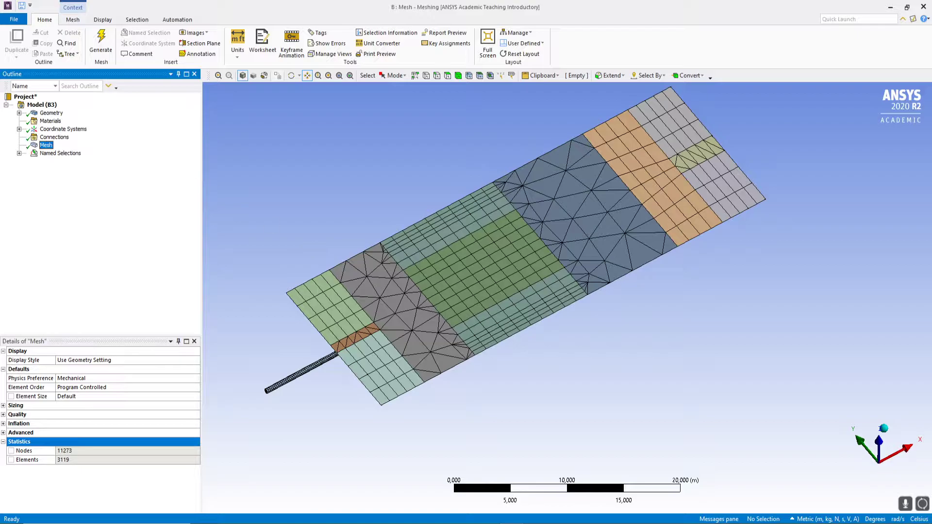
pyautogui.hotkey('alt', 'Tab')
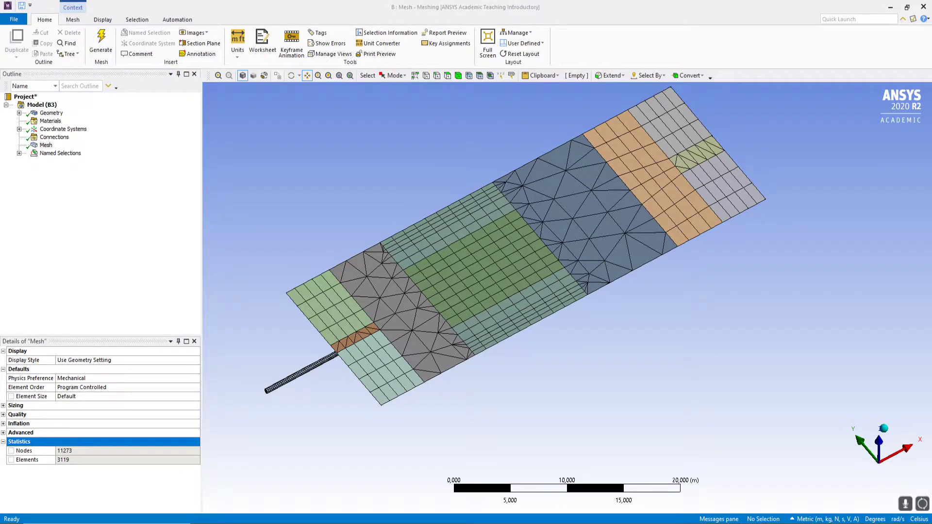
pyautogui.click(155, 272)
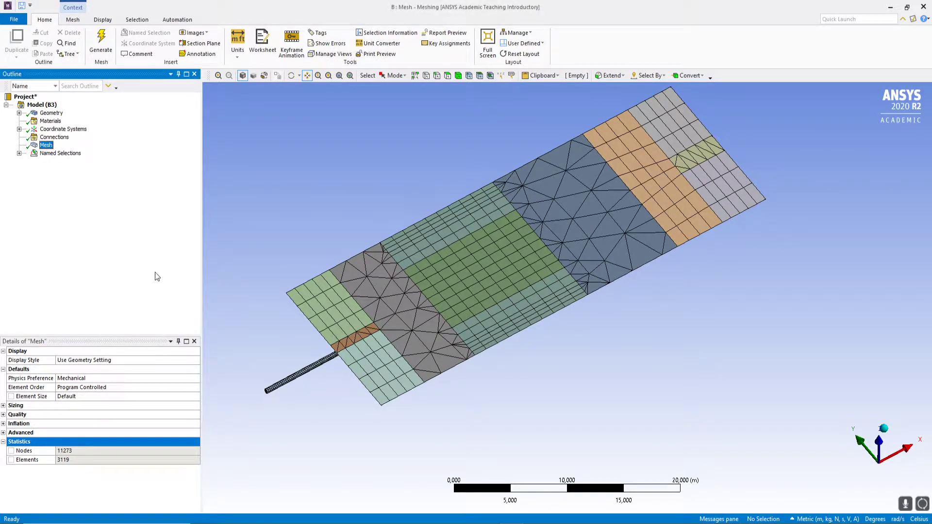
pyautogui.rightClick(43, 146)
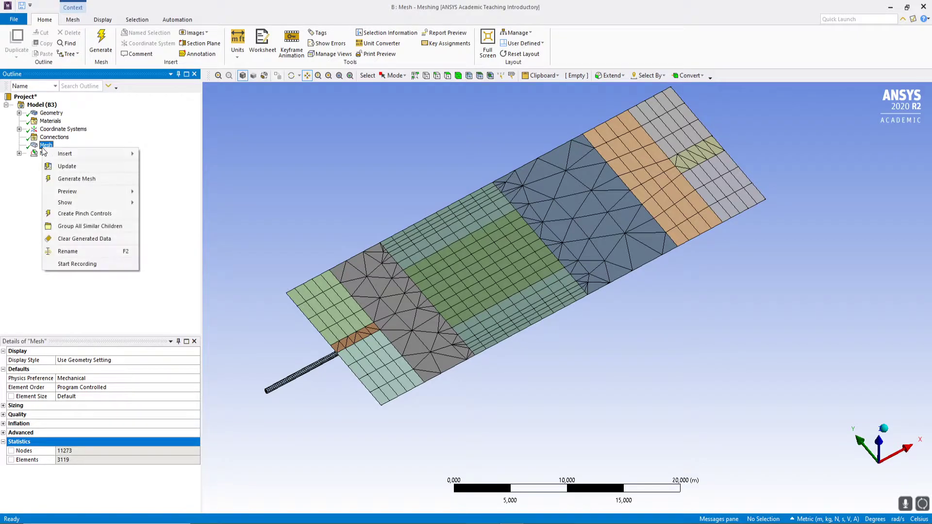
pyautogui.click(33, 192)
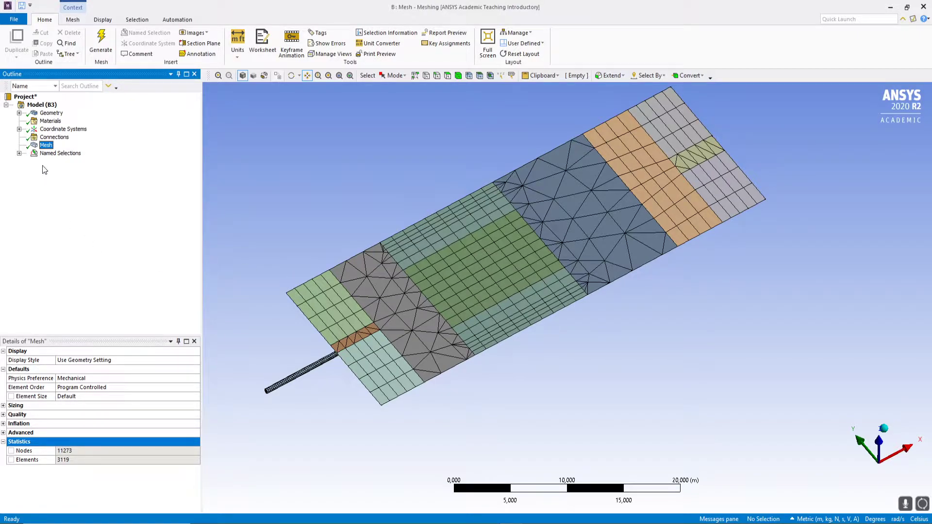
# Clear the generated mesh data of the model and confirm the deletion.
pyautogui.rightClick(42, 148)
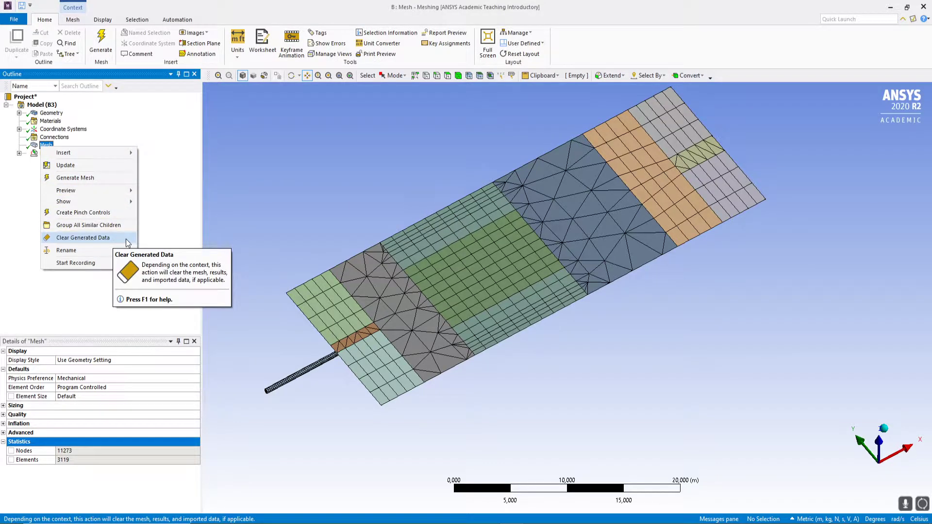
pyautogui.click(126, 239)
pyautogui.click(514, 306)
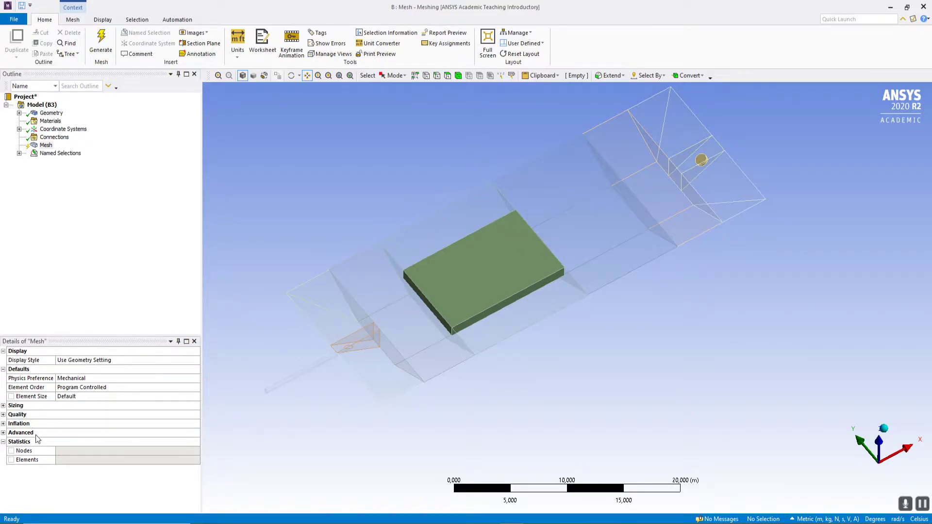
# Collapse the mesh statistics and set the physics preference to CFD.
pyautogui.click(3, 441)
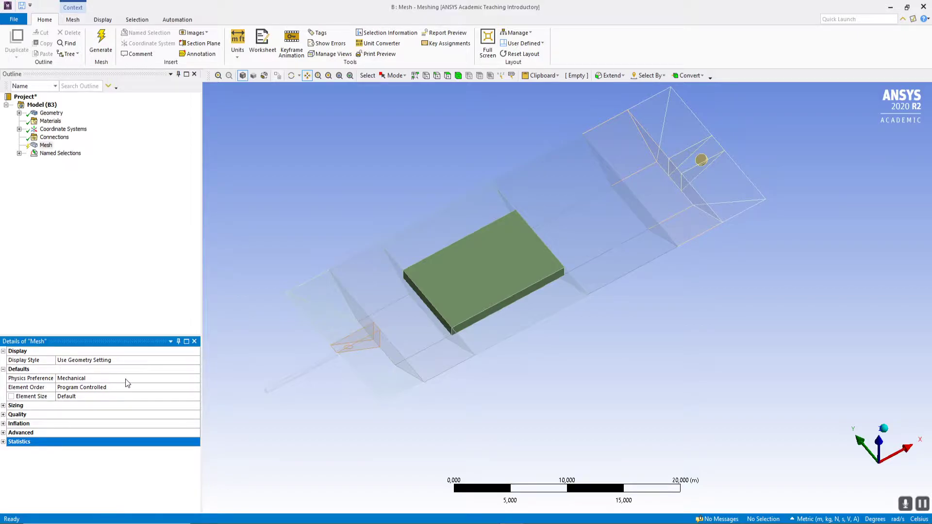
pyautogui.click(174, 378)
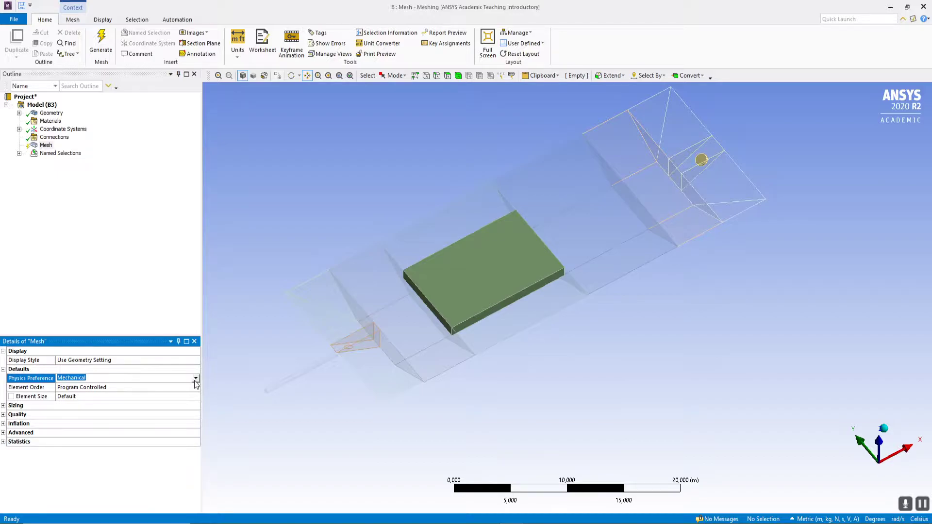
pyautogui.click(196, 378)
pyautogui.click(80, 407)
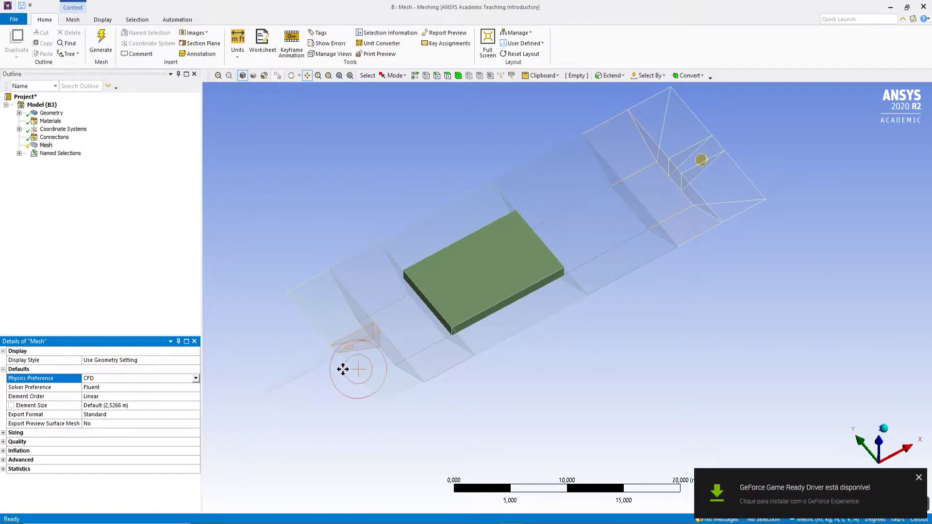
pyautogui.click(919, 480)
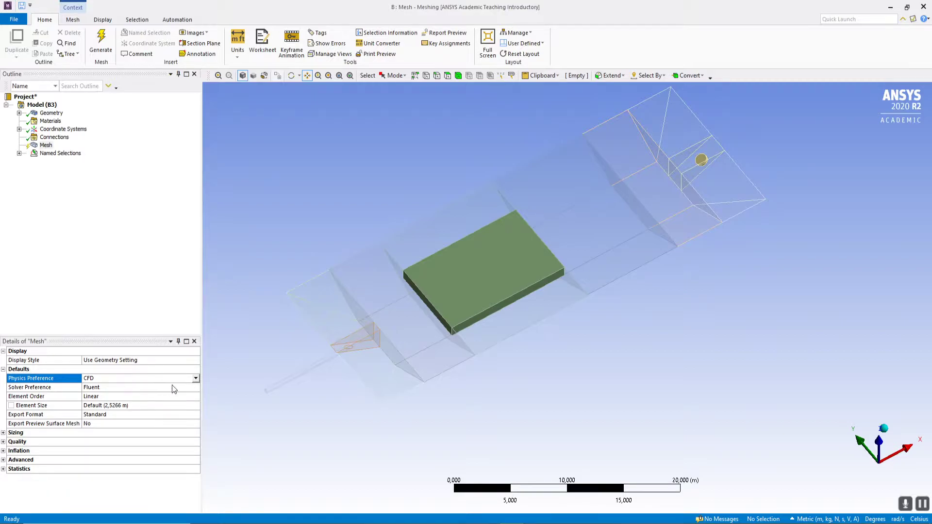
# Compare the mesh defaults for the CFX and Fluent solvers and set the solver preference to CFX.
pyautogui.click(192, 388)
pyautogui.click(194, 387)
pyautogui.click(121, 401)
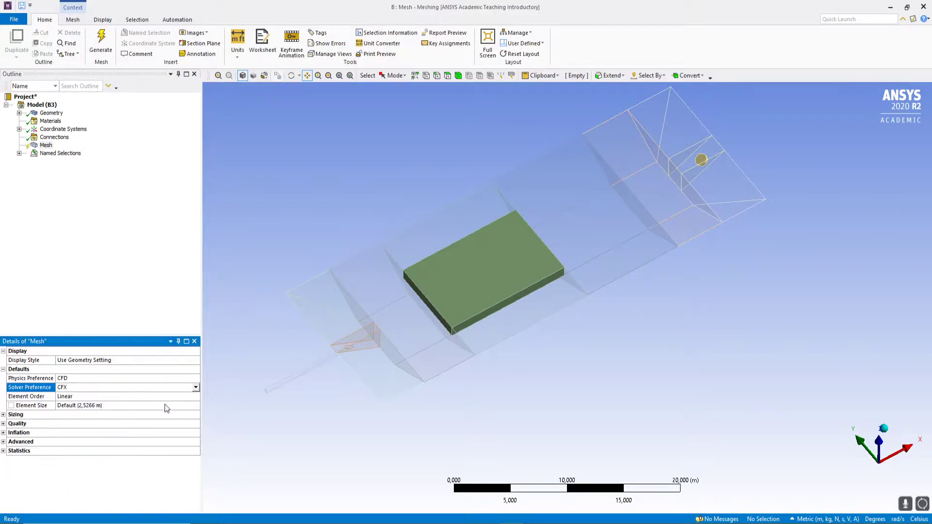
pyautogui.click(195, 387)
pyautogui.click(89, 396)
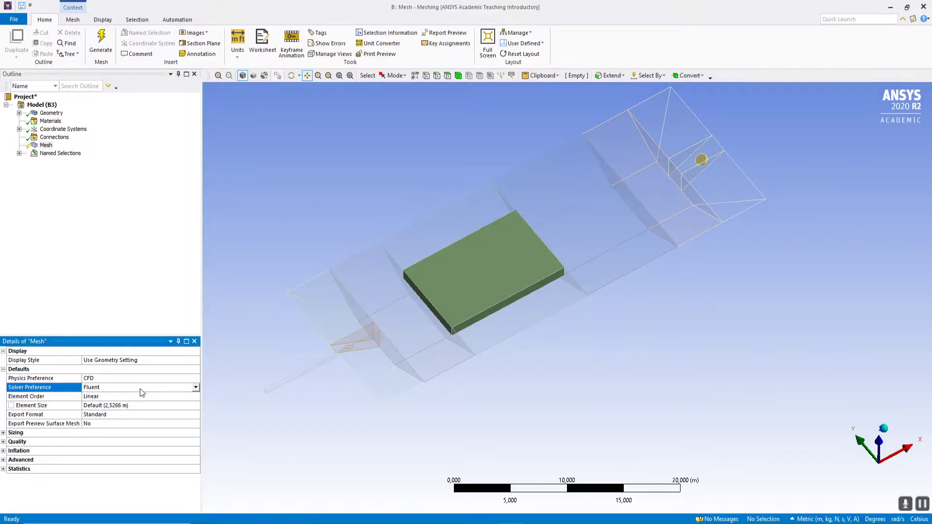
pyautogui.click(195, 387)
pyautogui.click(86, 401)
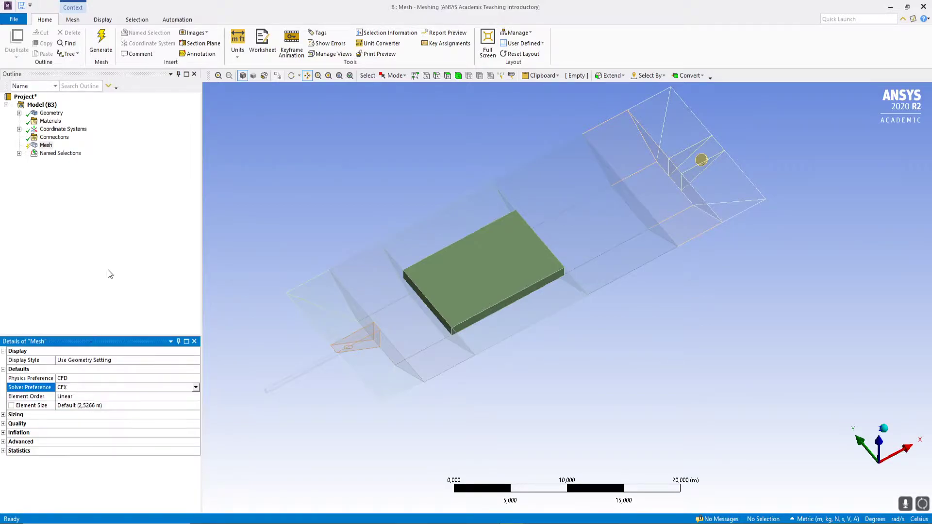
# Generate the mesh with the CFD and CFX preferences and examine it at the pipe's circular end.
pyautogui.rightClick(46, 145)
pyautogui.click(148, 224)
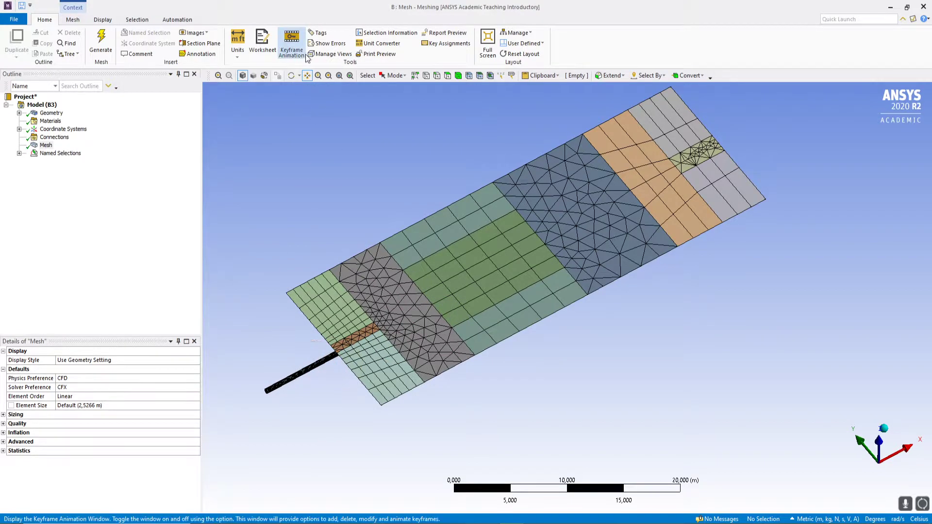
pyautogui.click(328, 76)
pyautogui.moveTo(243, 373); pyautogui.dragTo(296, 416)
pyautogui.moveTo(507, 200); pyautogui.dragTo(604, 314)
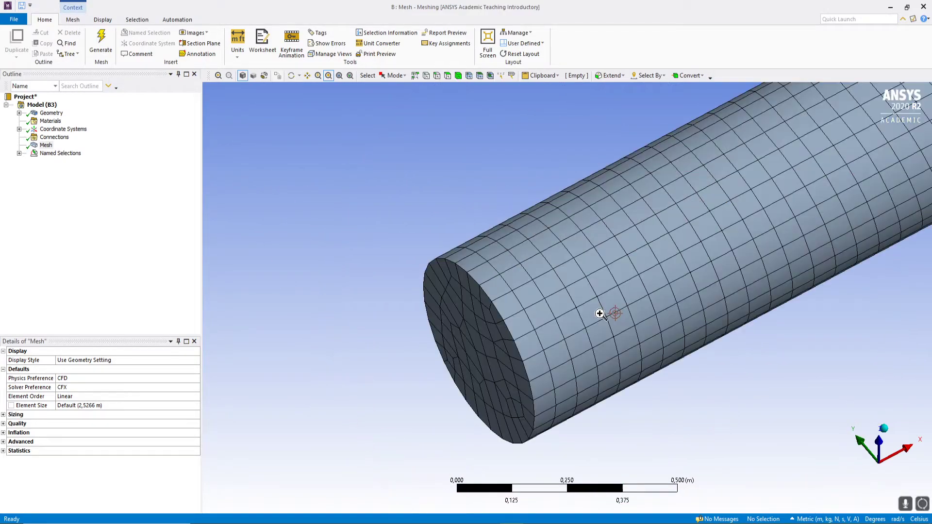
pyautogui.scroll(-2, 601, 308)
pyautogui.moveTo(599, 304); pyautogui.dragTo(675, 247, button='middle')
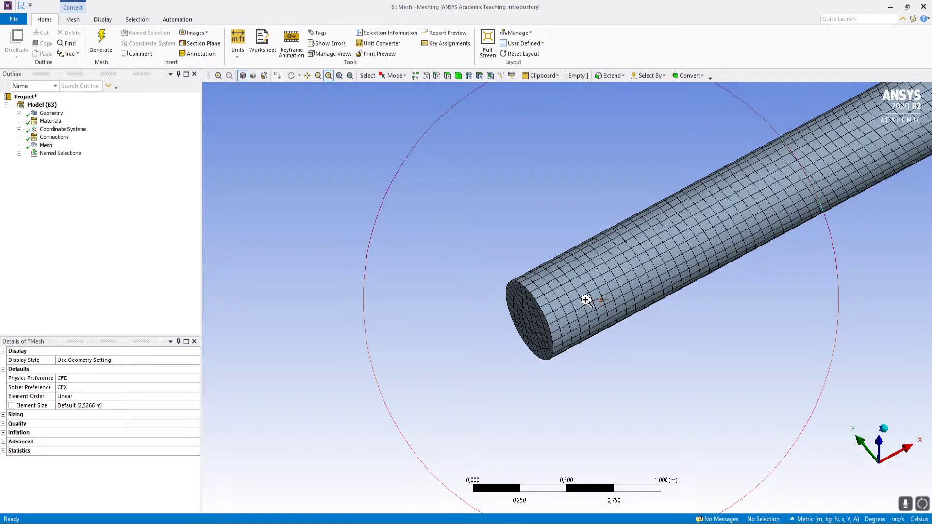
pyautogui.click(339, 77)
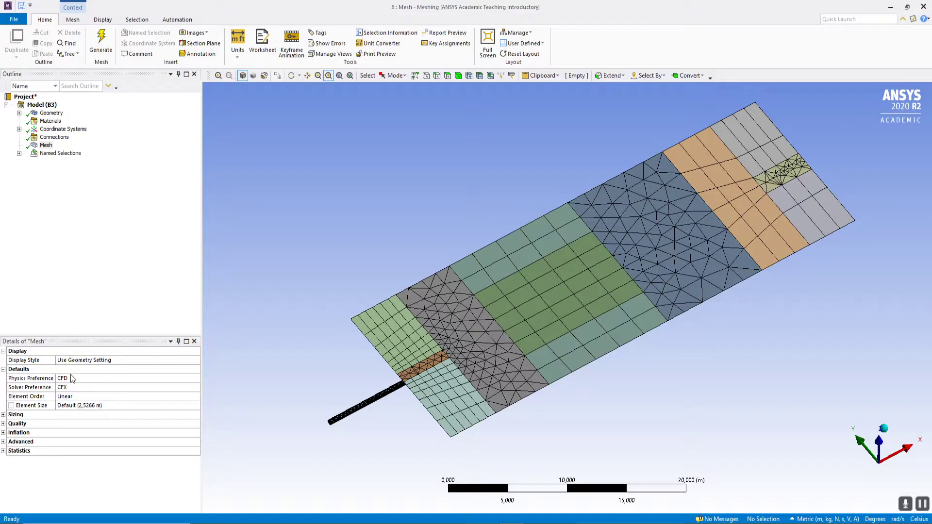
# Display the node and element statistics of the regenerated mesh.
pyautogui.click(46, 145)
pyautogui.rightClick(47, 148)
pyautogui.press('Escape')
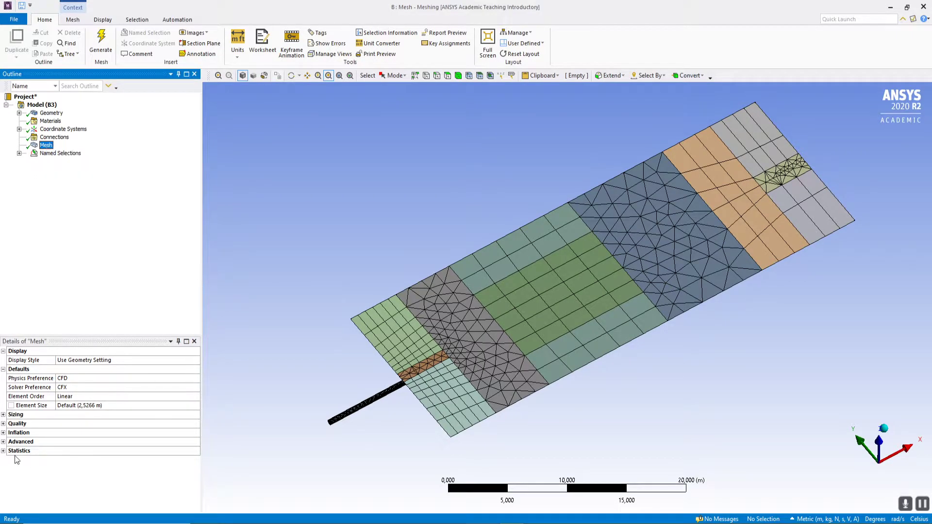
pyautogui.click(3, 451)
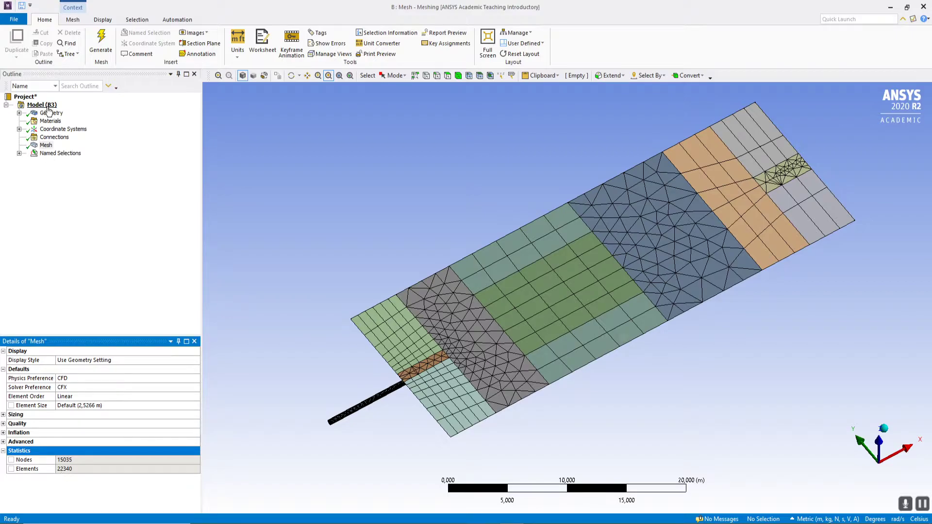
pyautogui.click(43, 146)
pyautogui.rightClick(45, 146)
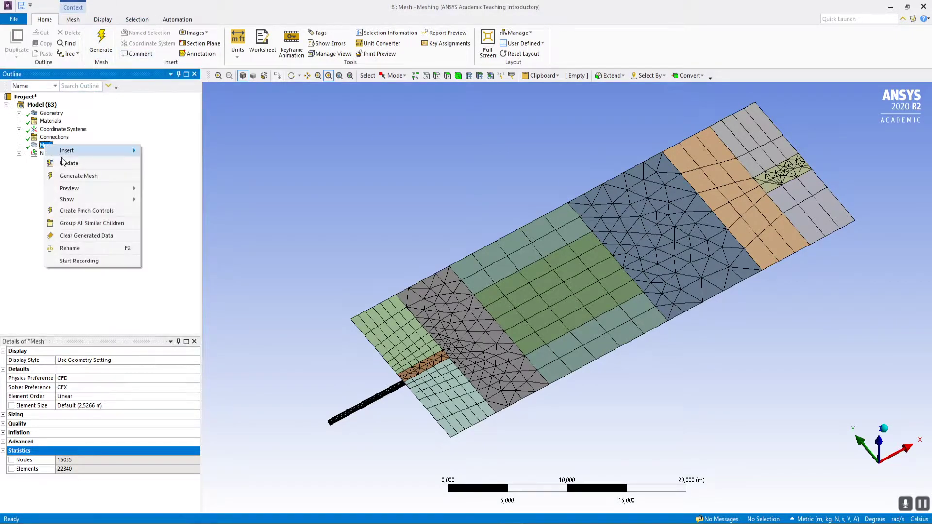
pyautogui.click(104, 236)
pyautogui.click(530, 303)
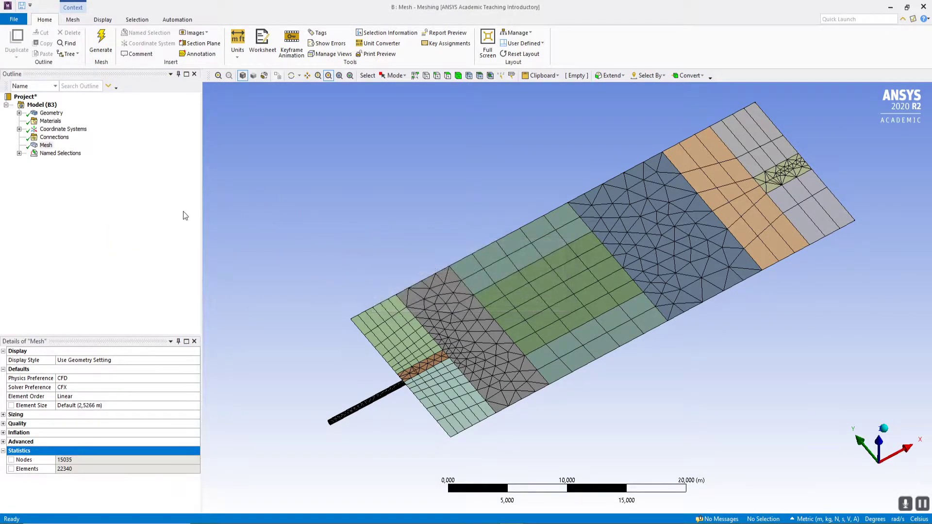
# Clear the generated mesh data and confirm the deletion.
pyautogui.rightClick(46, 147)
pyautogui.click(104, 236)
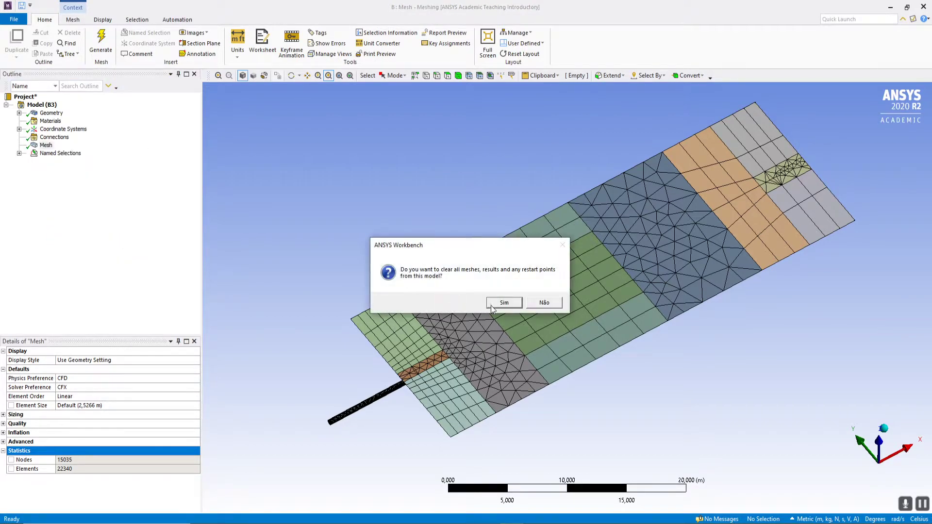
pyautogui.press('Return')
pyautogui.click(46, 146)
pyautogui.rightClick(45, 149)
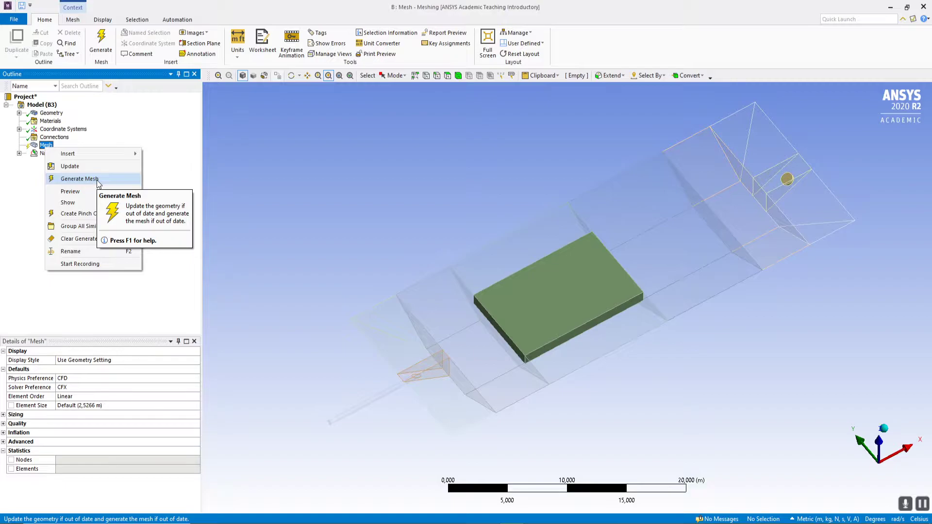
pyautogui.click(190, 182)
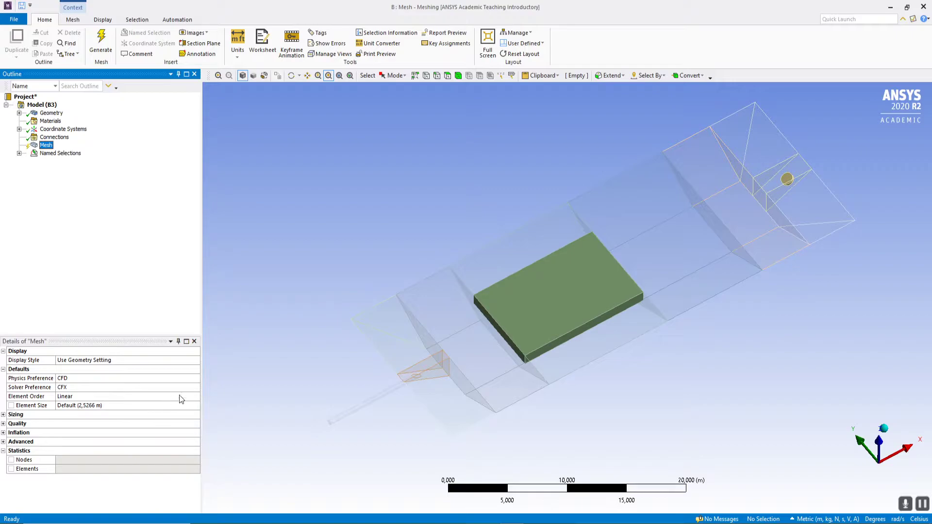
# Set the mesh element order to Program Controlled and the element size to 0,25 m.
pyautogui.click(195, 397)
pyautogui.click(195, 397)
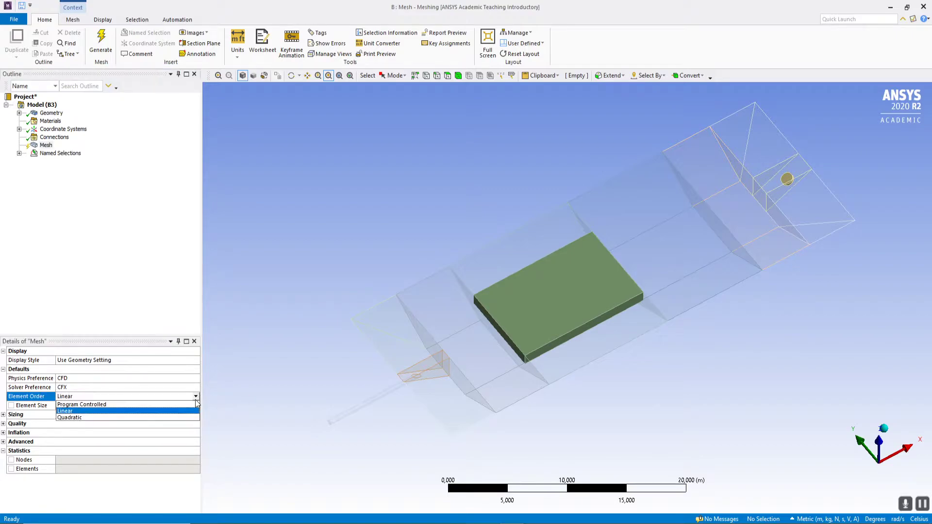
pyautogui.click(97, 405)
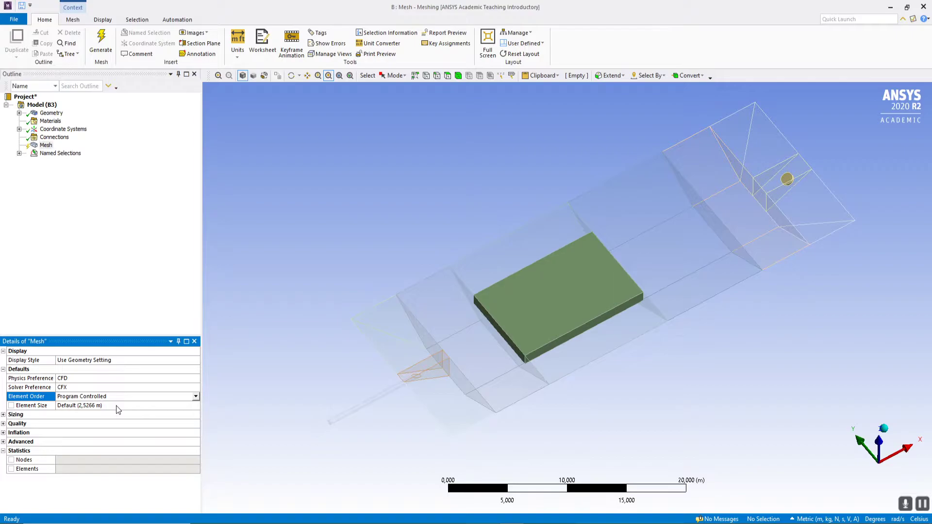
pyautogui.click(116, 406)
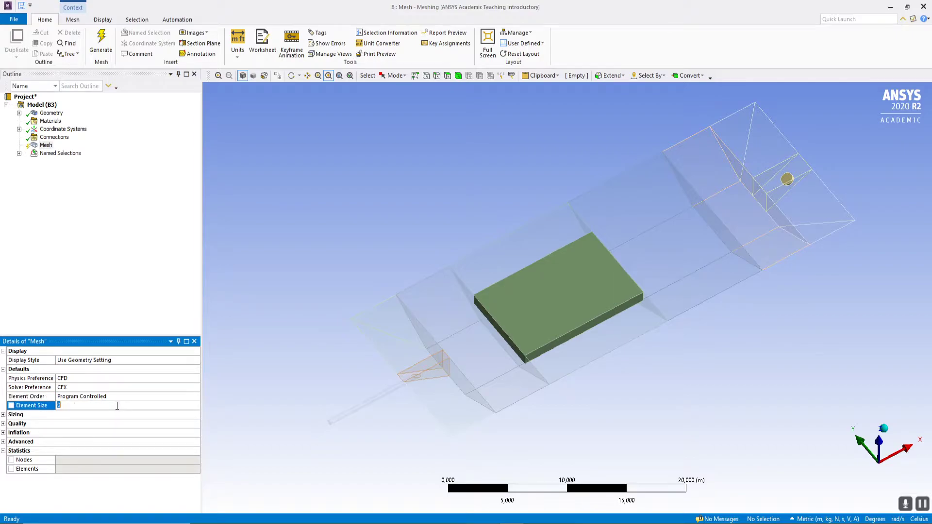
pyautogui.write('0,25')
pyautogui.press('Return')
# Try entering the element size with a decimal point as 0.25 and accept the proposed correction to 25.
pyautogui.click(62, 406)
pyautogui.write('0,25')
pyautogui.press('Return')
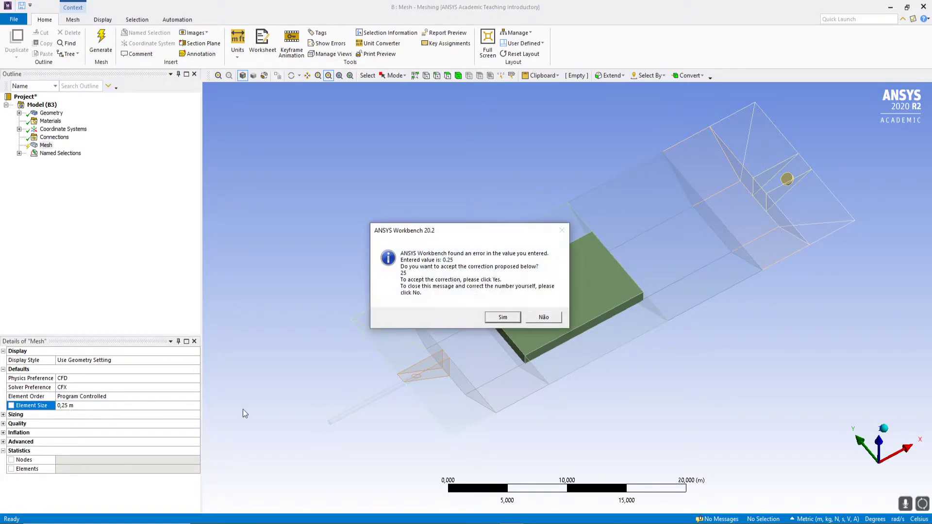
pyautogui.click(503, 317)
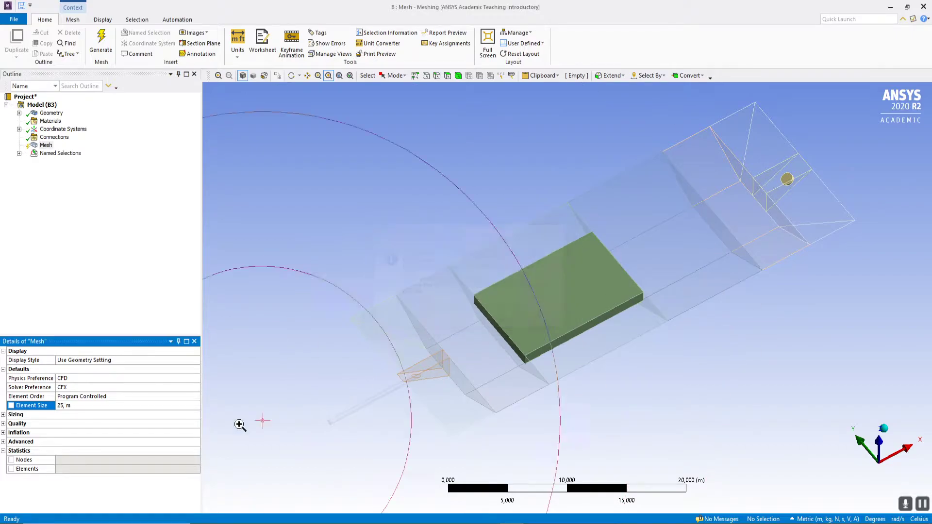
# Set the element size to 0,25 m using a decimal comma.
pyautogui.click(72, 406)
pyautogui.write('0,25')
pyautogui.press('Return')
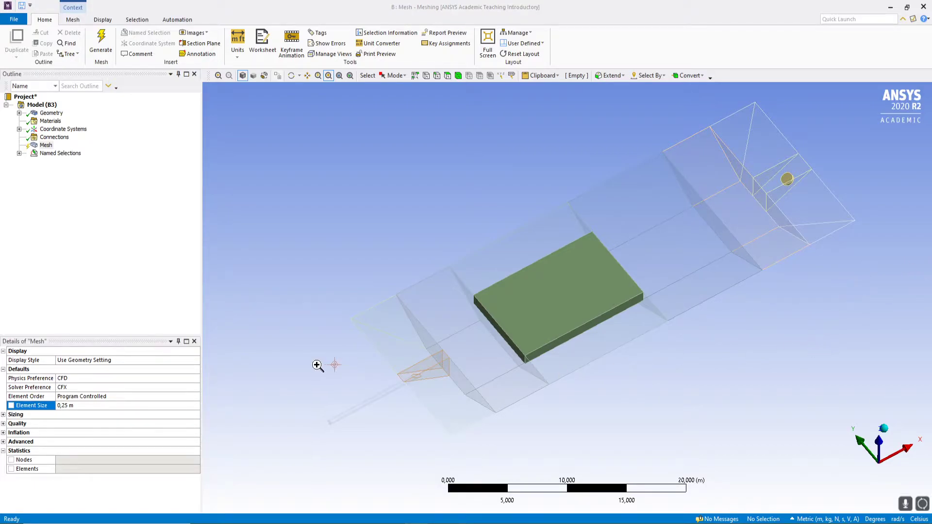
# Review the mesh sizing settings in an enlarged details area and set Capture Proximity to Yes.
pyautogui.click(3, 414)
pyautogui.moveTo(100, 336); pyautogui.dragTo(97, 266)
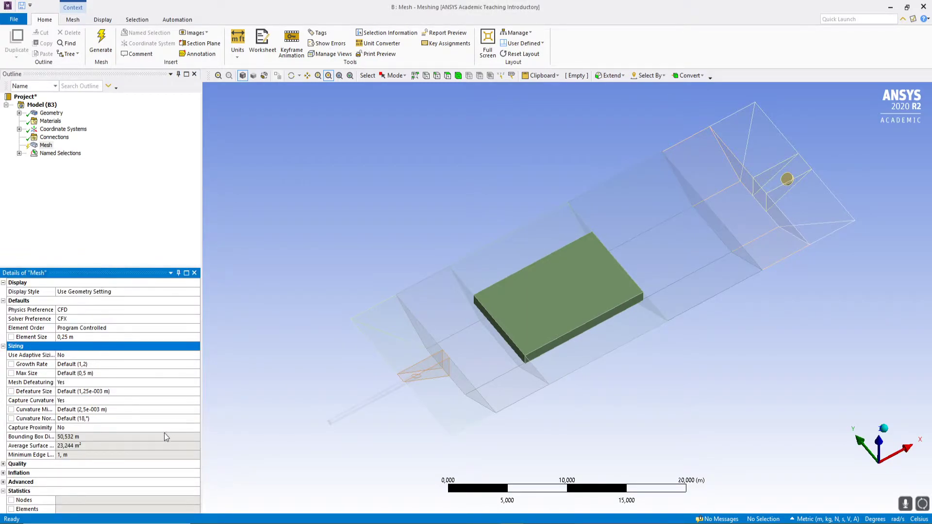
pyautogui.click(3, 347)
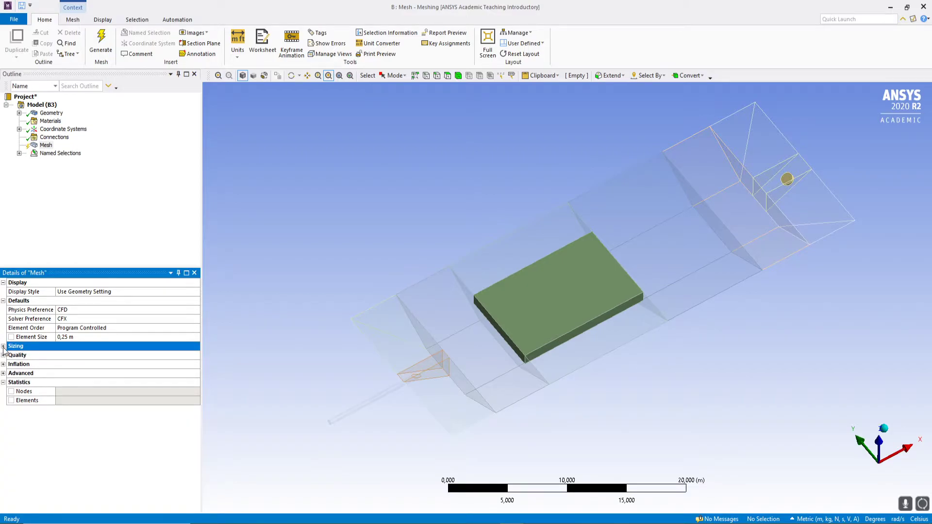
pyautogui.click(4, 346)
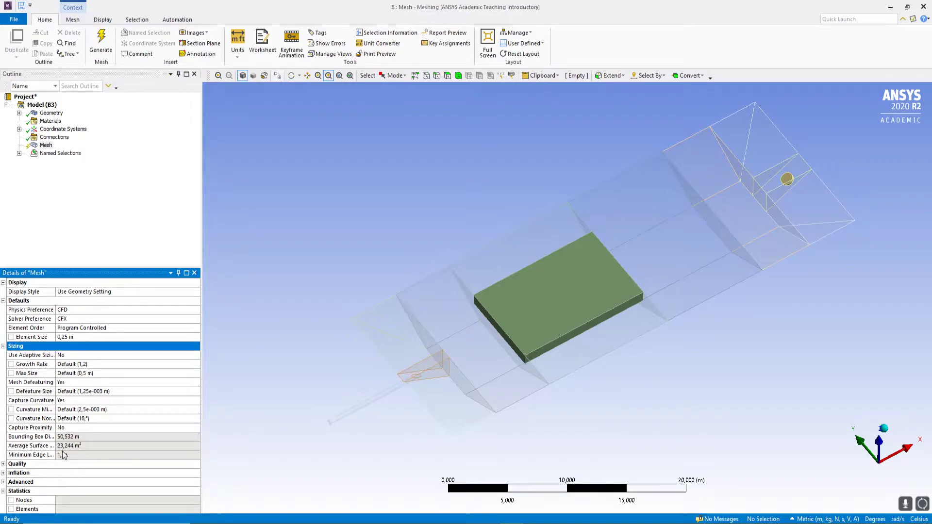
pyautogui.click(135, 430)
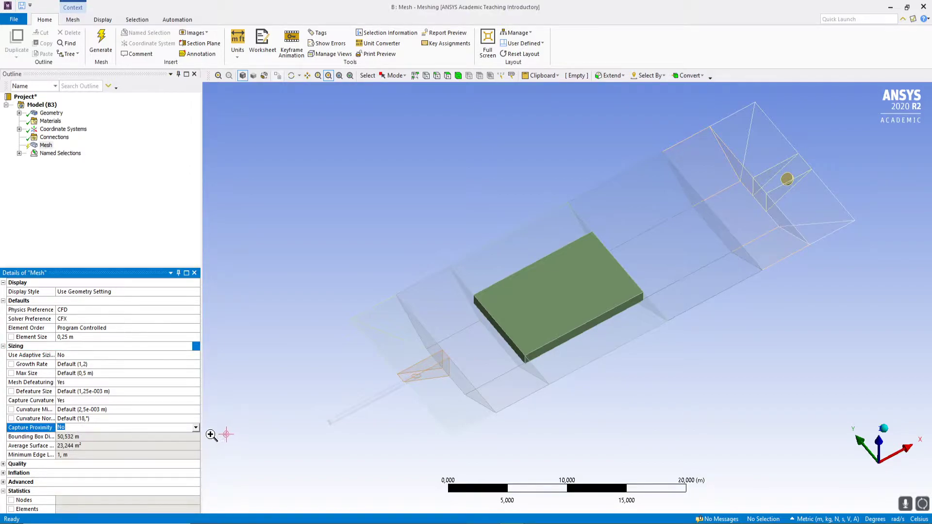
pyautogui.click(195, 428)
pyautogui.click(133, 442)
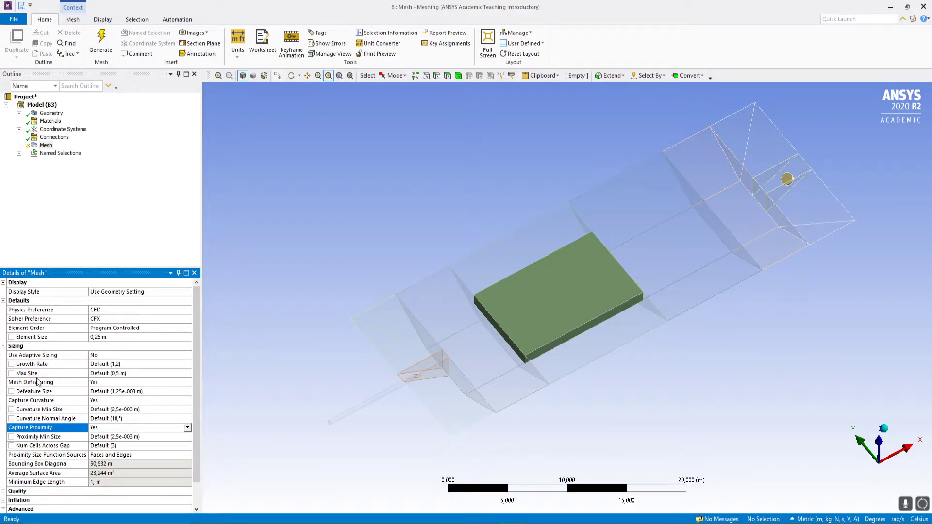
pyautogui.click(4, 346)
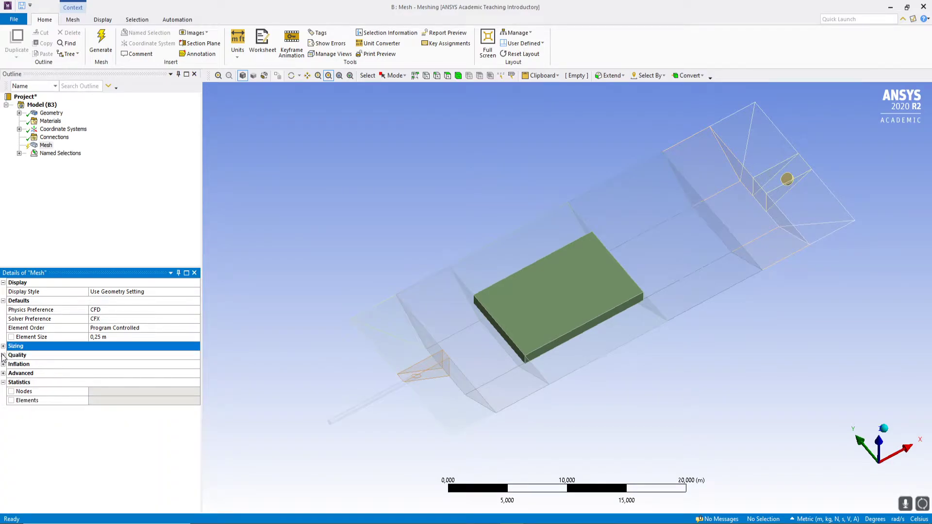
# Set the Smoothing option in the mesh quality settings to High.
pyautogui.click(3, 355)
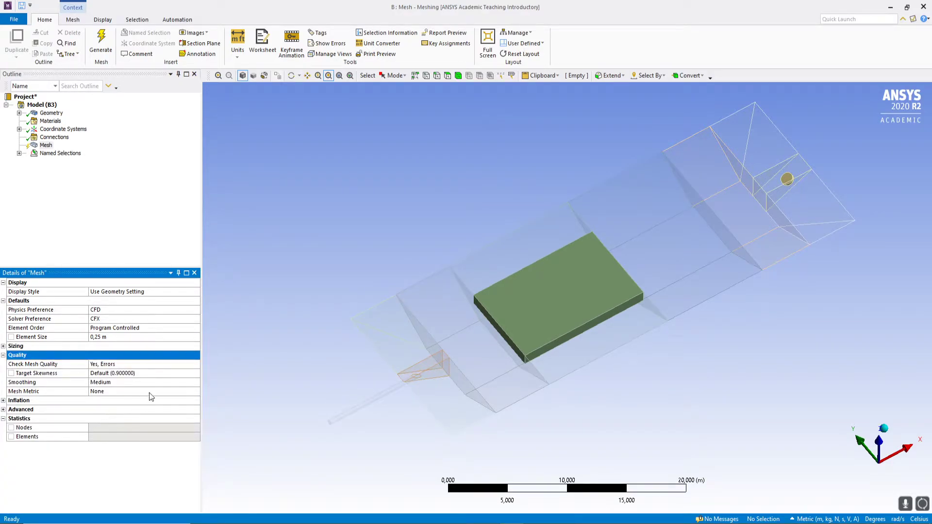
pyautogui.click(194, 383)
pyautogui.click(196, 382)
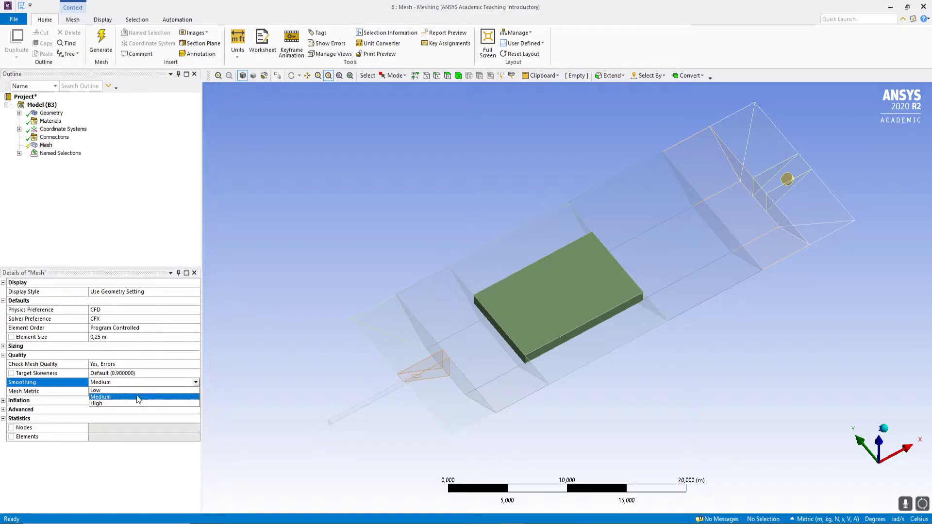
pyautogui.click(117, 403)
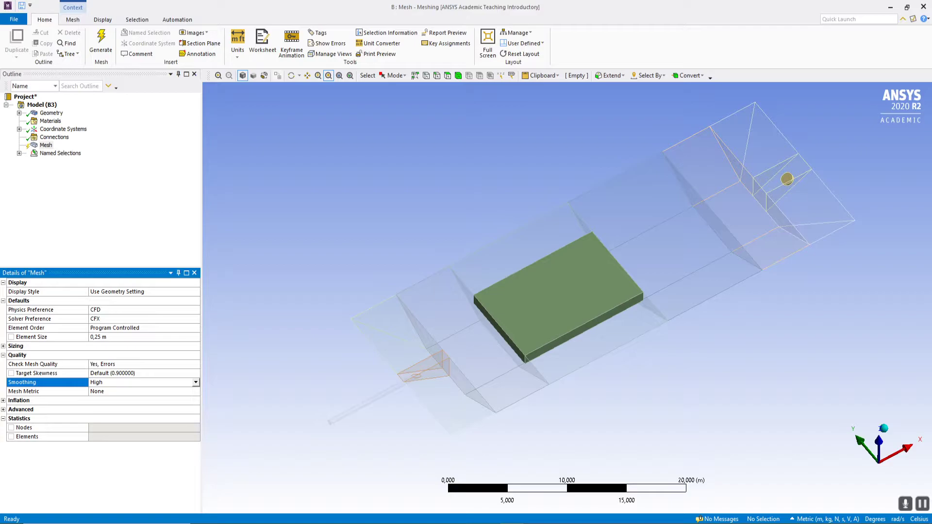
# Insert a mesh method and scope it to the long cylindrical pipe body at the basin's near end.
pyautogui.click(104, 237)
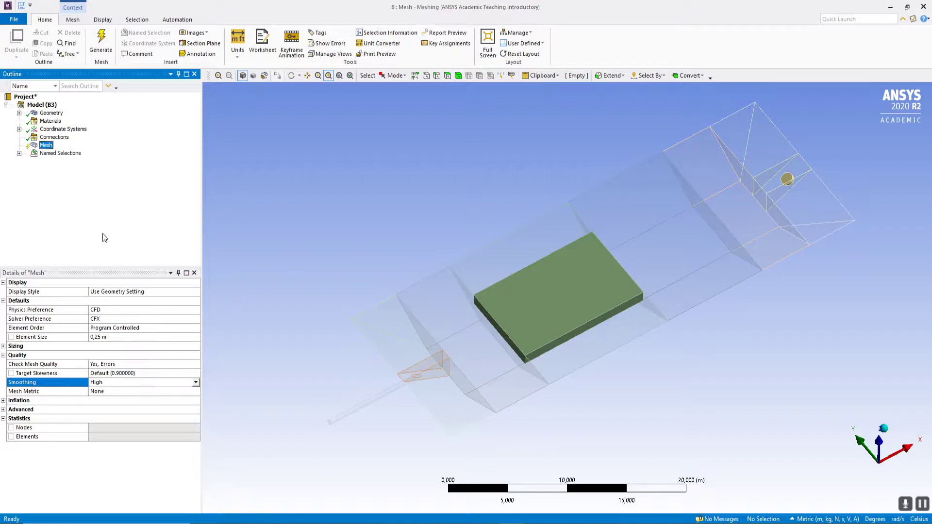
pyautogui.rightClick(50, 148)
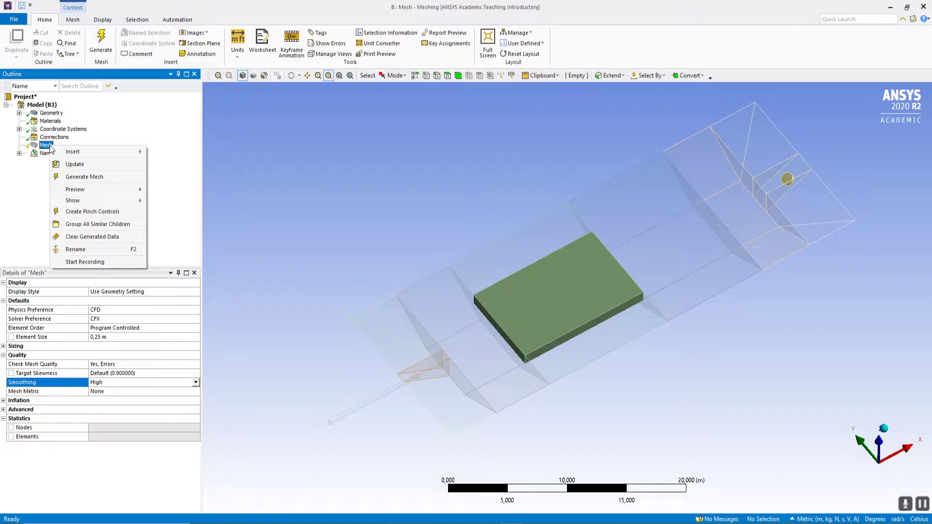
pyautogui.moveTo(73, 152)
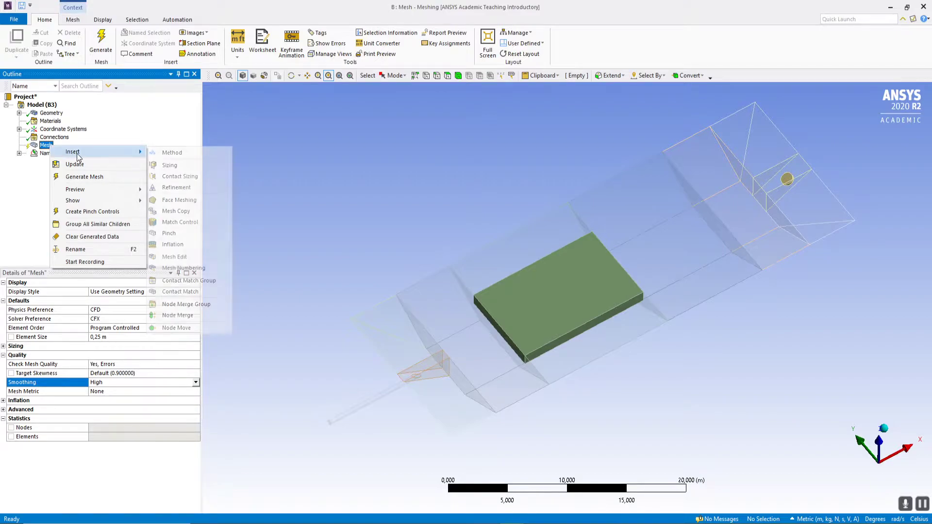
pyautogui.click(218, 154)
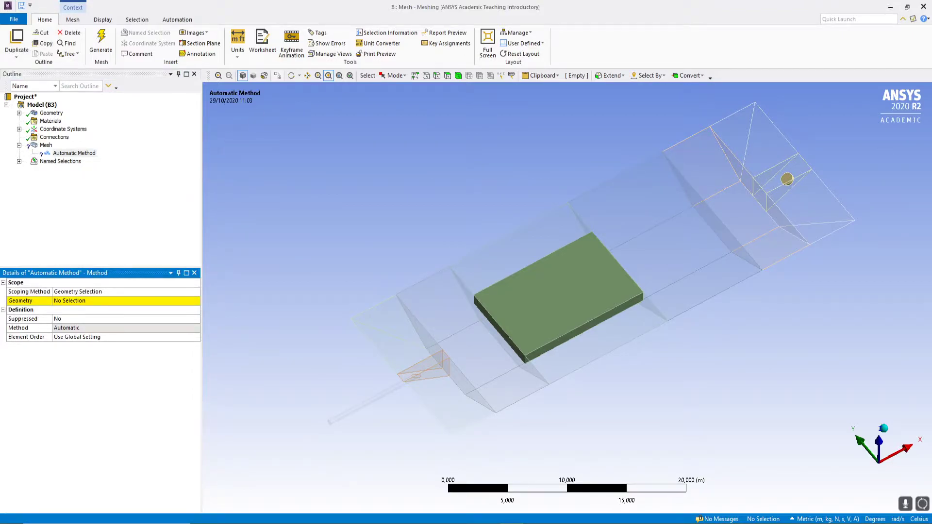
pyautogui.click(88, 301)
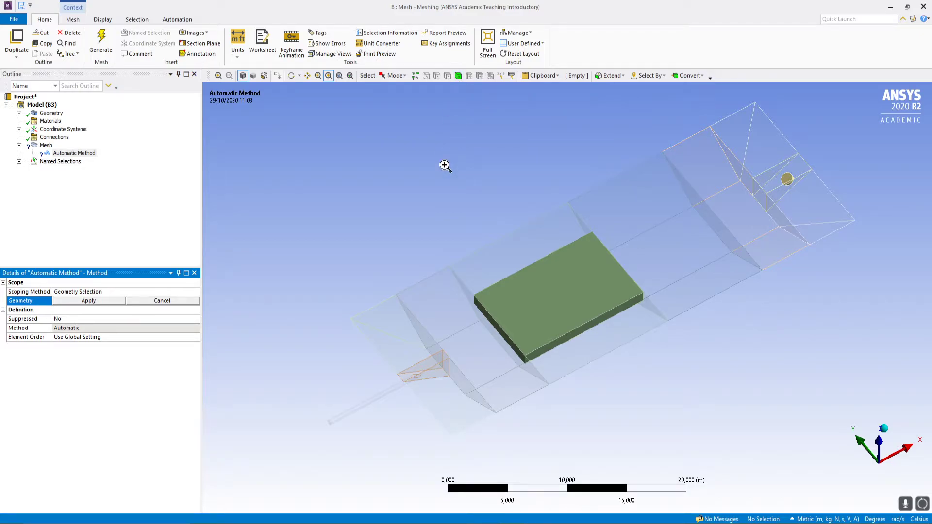
pyautogui.hotkey('ctrl', 'b')
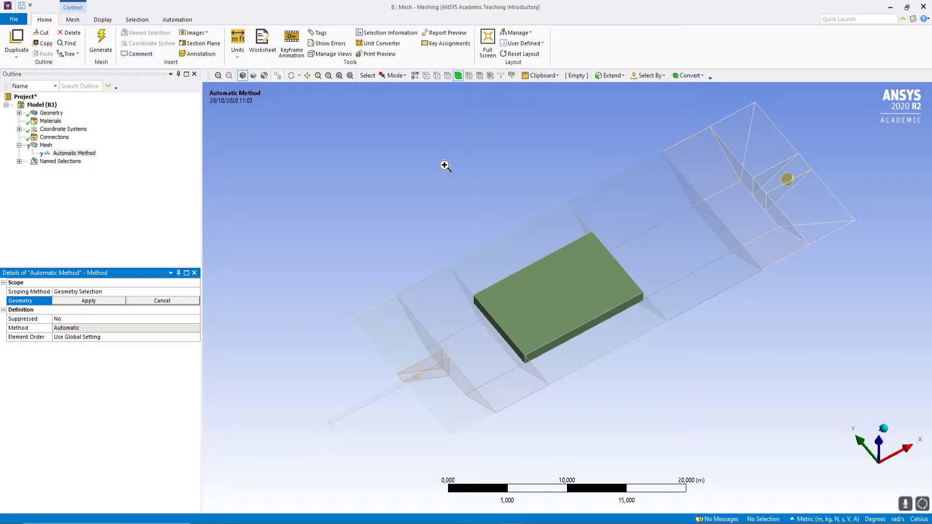
pyautogui.click(351, 412)
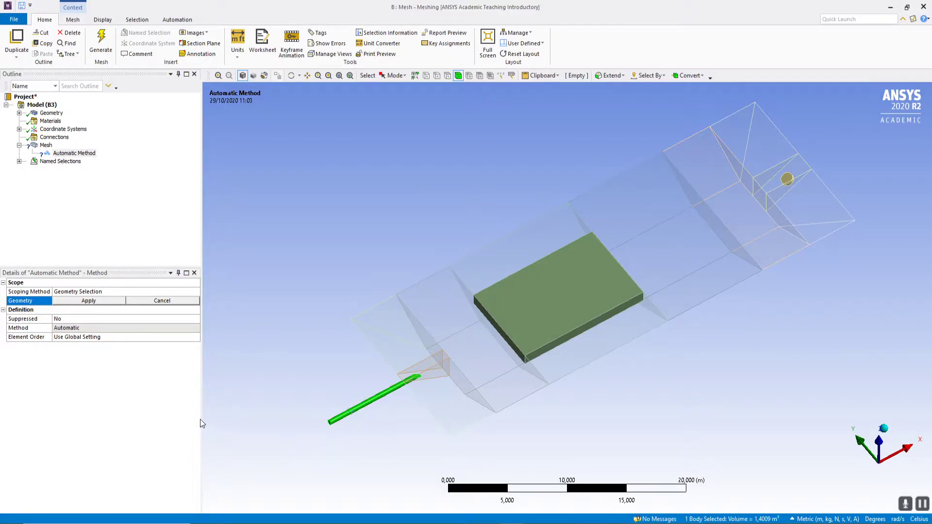
pyautogui.click(111, 302)
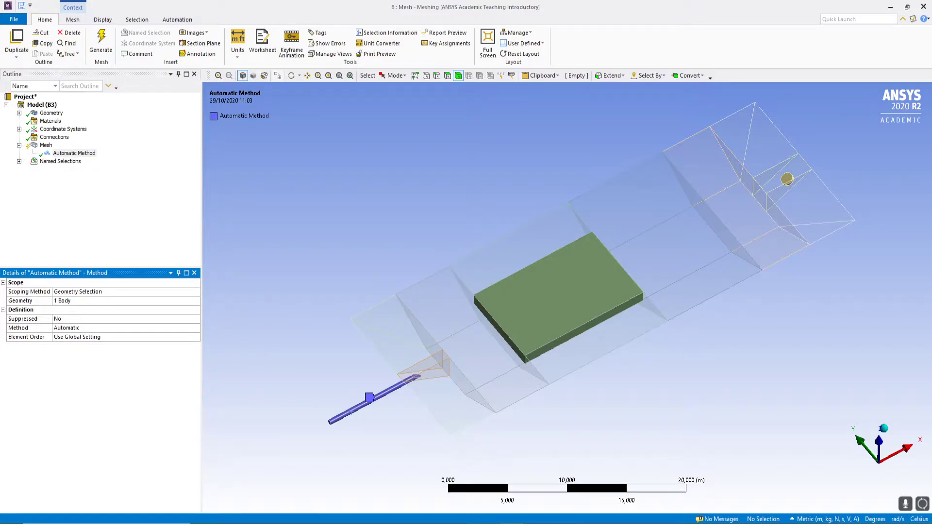
# Set the pipe body's mesh method to Sweep.
pyautogui.click(92, 328)
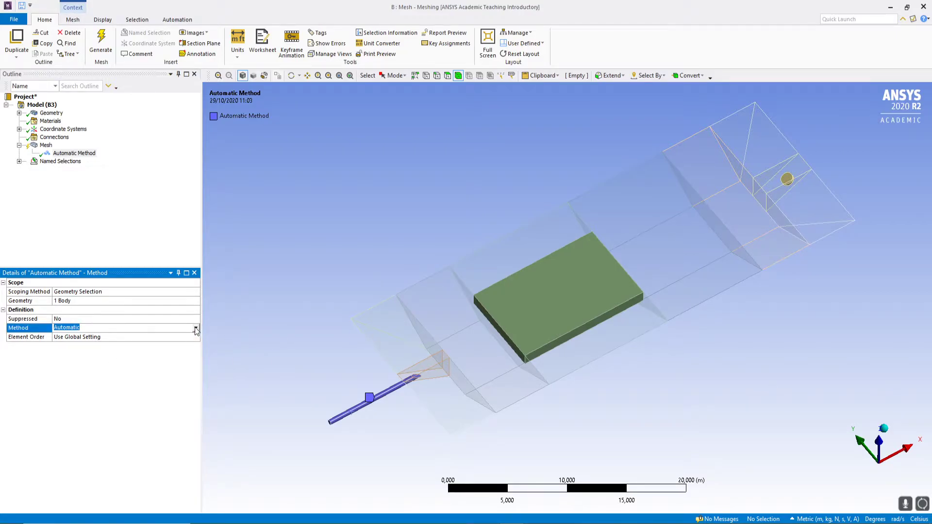
pyautogui.click(101, 328)
pyautogui.click(88, 354)
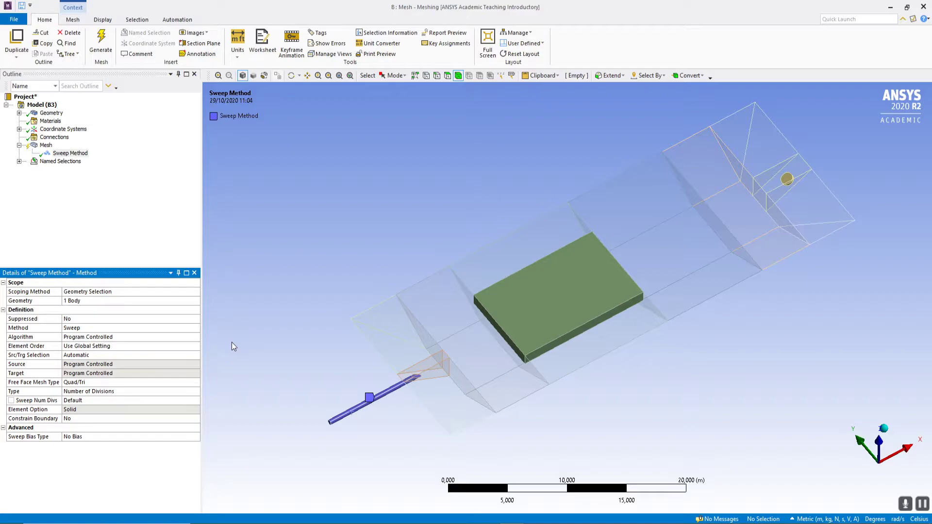
# Examine the angled corner body at the basin's far end, its overlapping faces and the pipe from several angles as possible sweep geometry.
pyautogui.click(506, 337)
pyautogui.click(431, 235)
pyautogui.moveTo(520, 318)
pyautogui.mouseDown(button='middle')
pyautogui.moveTo(538, 275)
pyautogui.moveTo(515, 305)
pyautogui.mouseUp(button='middle')
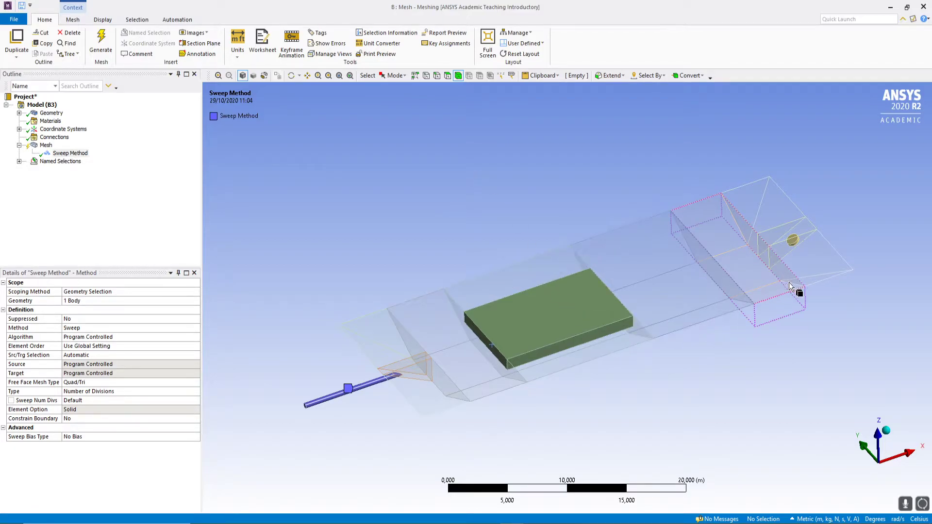
pyautogui.click(805, 275)
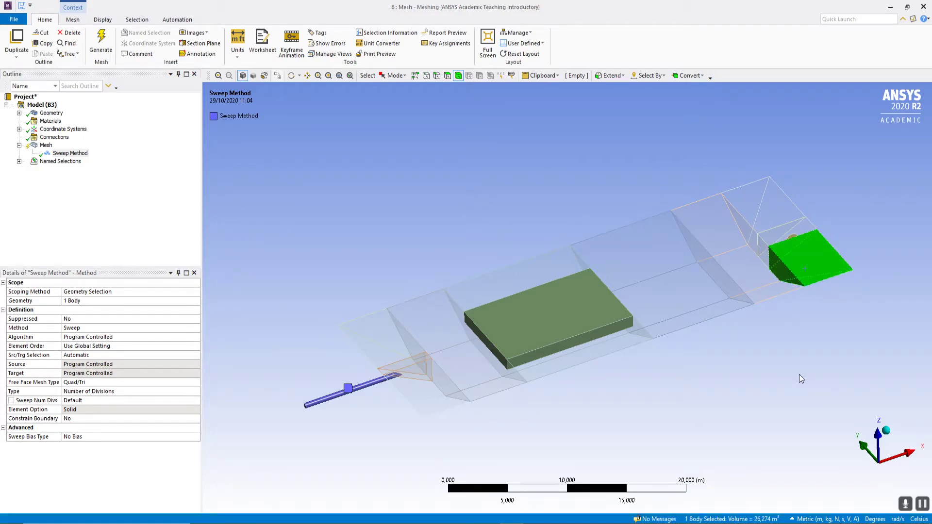
pyautogui.click(799, 374)
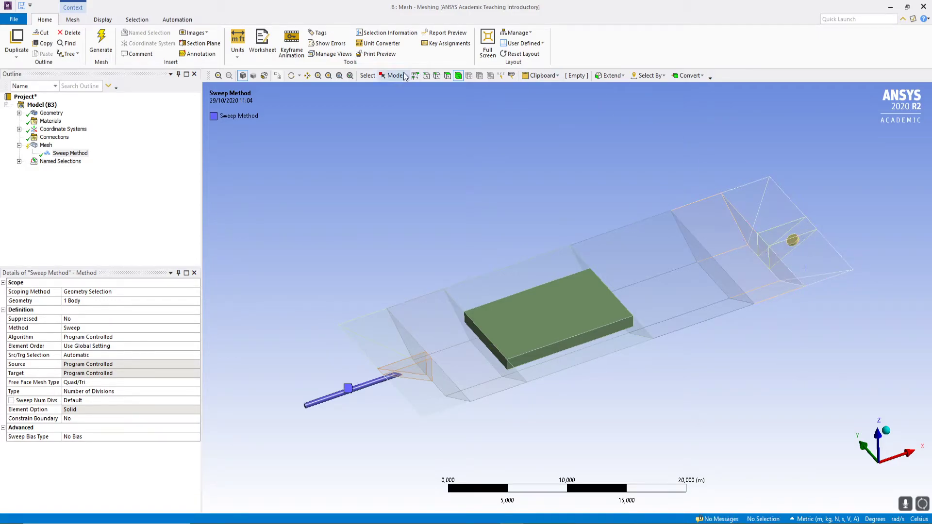
pyautogui.click(447, 75)
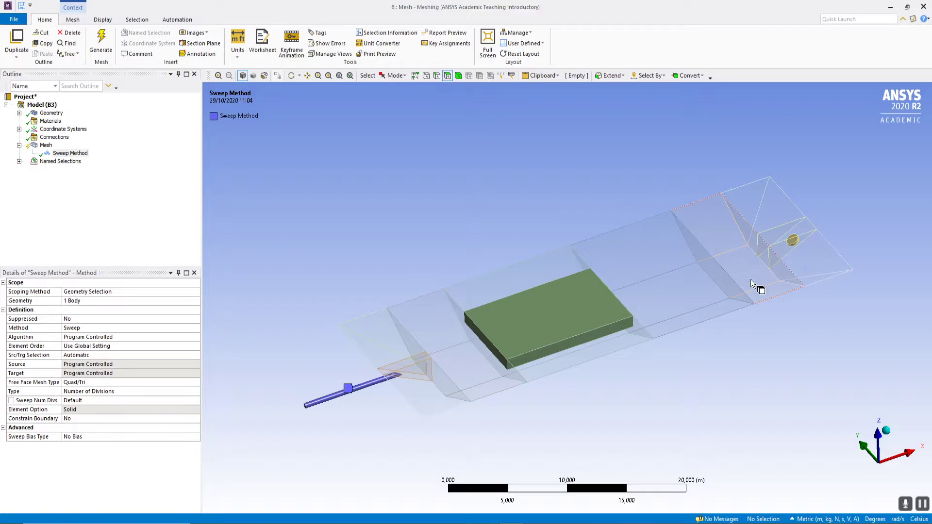
pyautogui.click(787, 275)
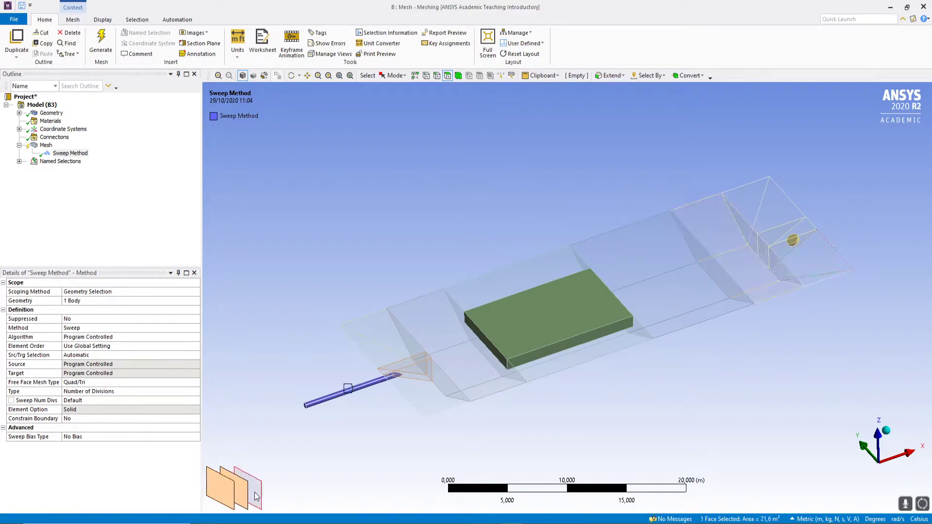
pyautogui.moveTo(809, 261)
pyautogui.mouseDown(button='middle')
pyautogui.moveTo(672, 212)
pyautogui.moveTo(832, 287)
pyautogui.moveTo(811, 275)
pyautogui.mouseUp(button='middle')
pyautogui.click(800, 271)
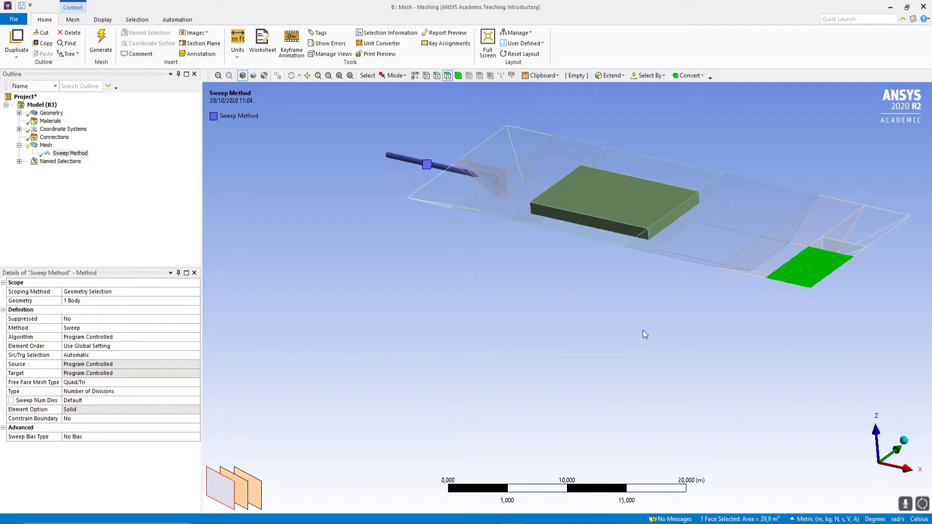
pyautogui.click(240, 488)
pyautogui.click(262, 489)
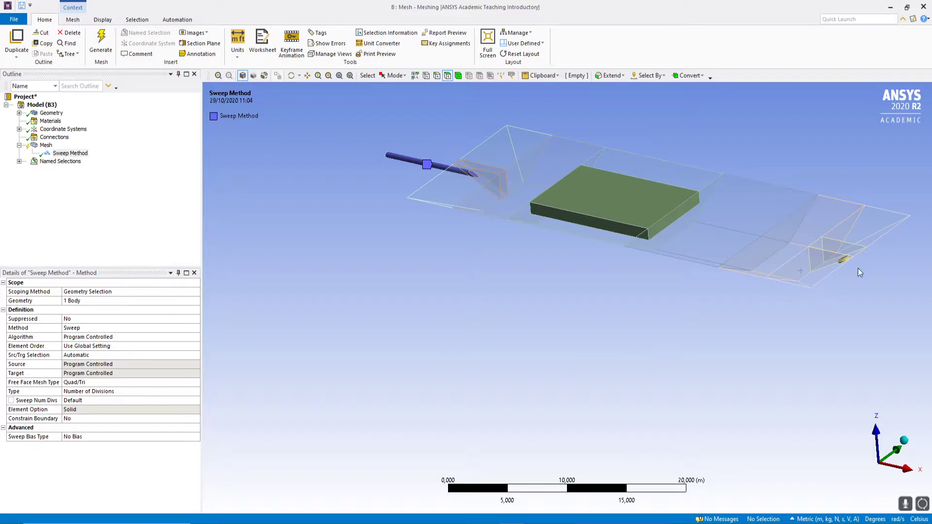
pyautogui.click(792, 265)
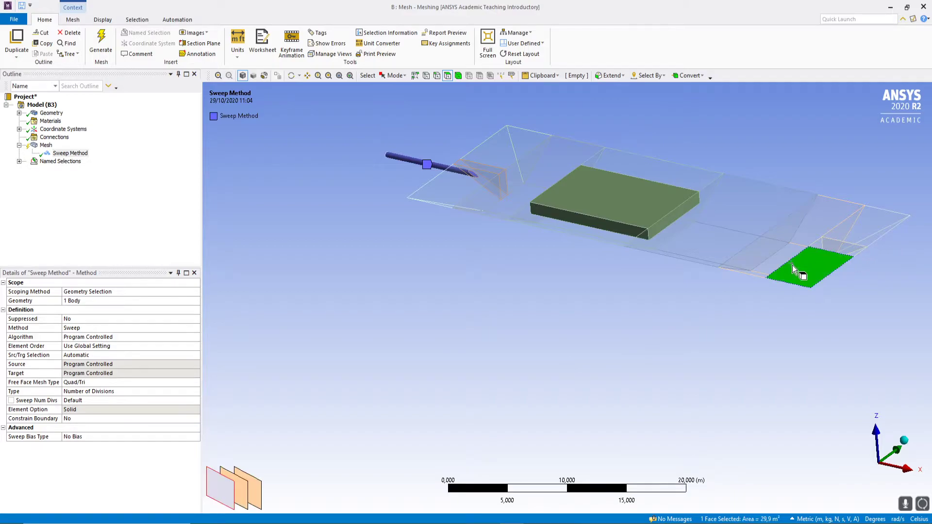
pyautogui.click(241, 492)
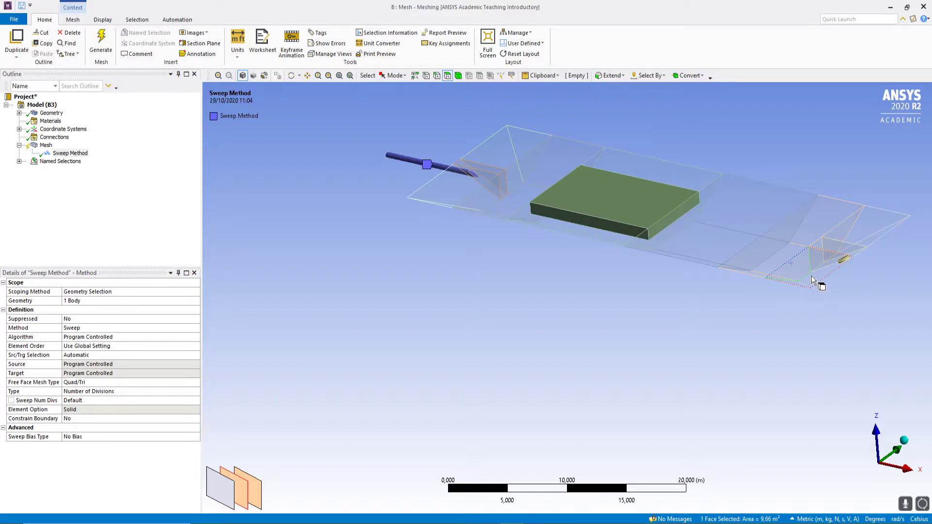
pyautogui.moveTo(811, 276); pyautogui.dragTo(807, 289, button='middle')
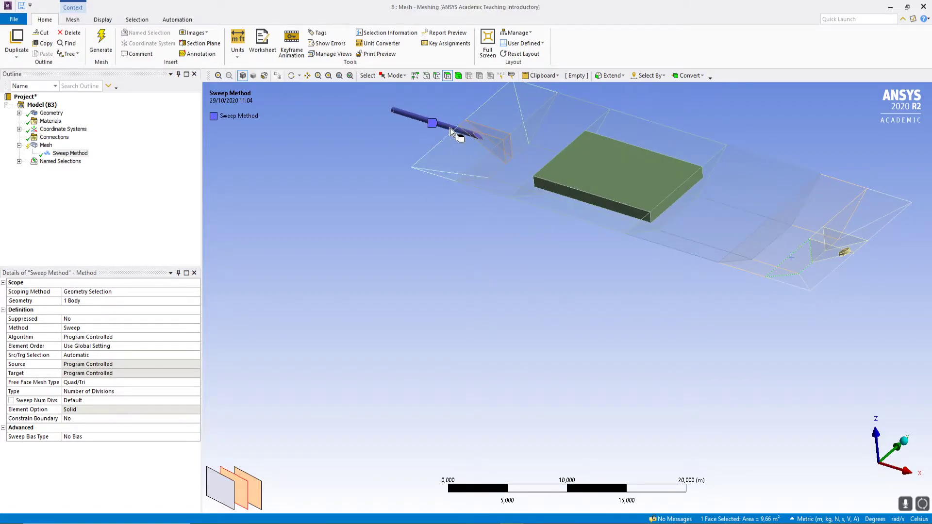
pyautogui.moveTo(661, 227); pyautogui.dragTo(754, 322, button='middle')
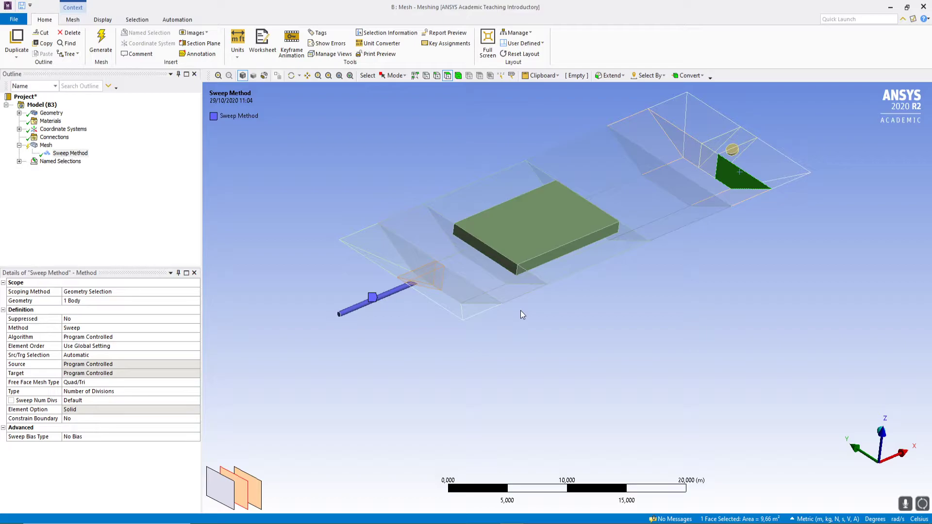
pyautogui.moveTo(434, 287); pyautogui.dragTo(466, 285, button='middle')
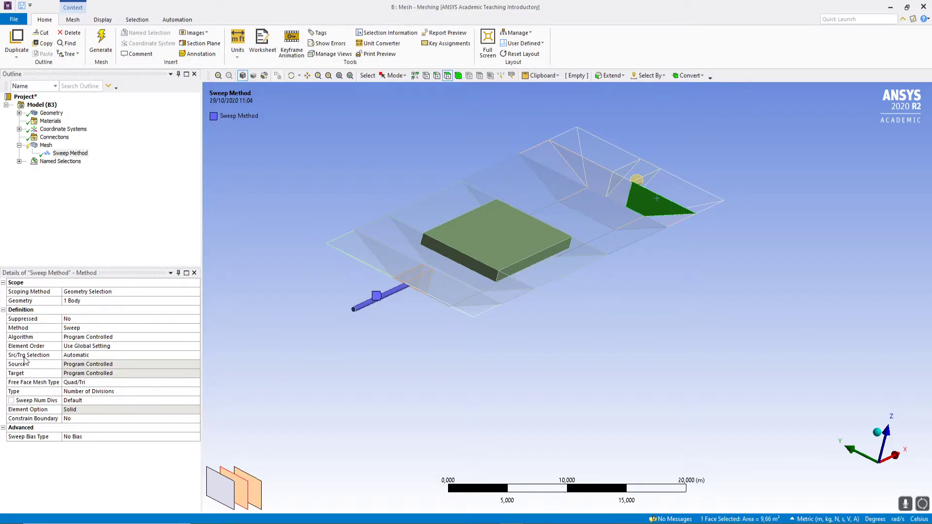
# Set the sweep method's source and target selection to Manual Source.
pyautogui.click(128, 355)
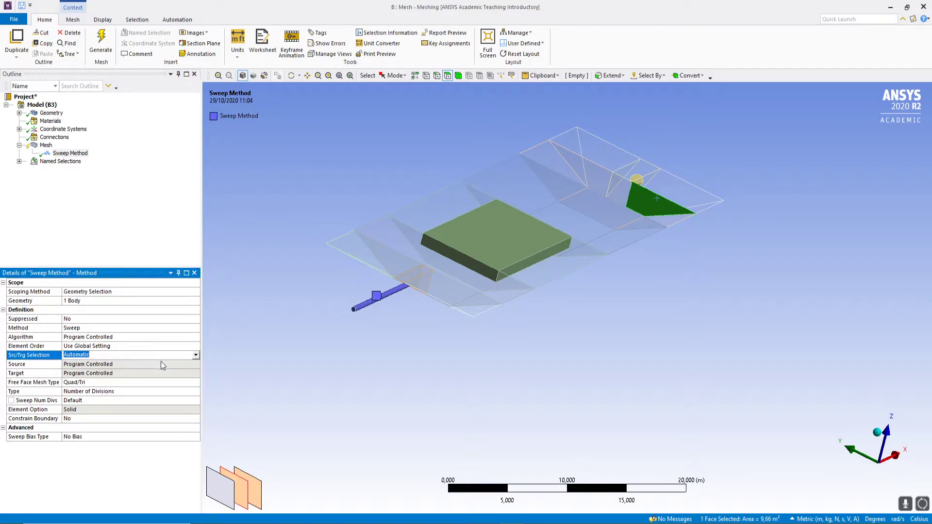
pyautogui.click(195, 356)
pyautogui.click(90, 373)
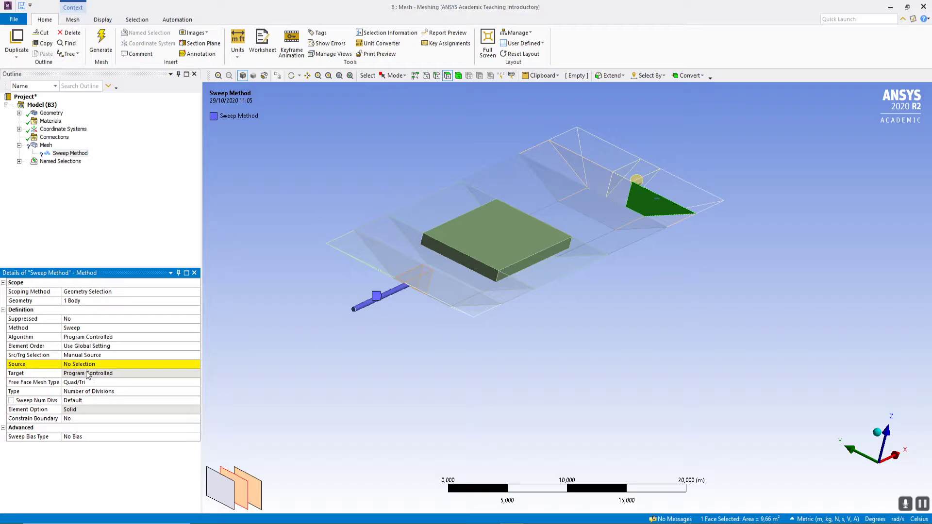
# Assign the circular face at the pipe's free end as the sweep source.
pyautogui.click(122, 364)
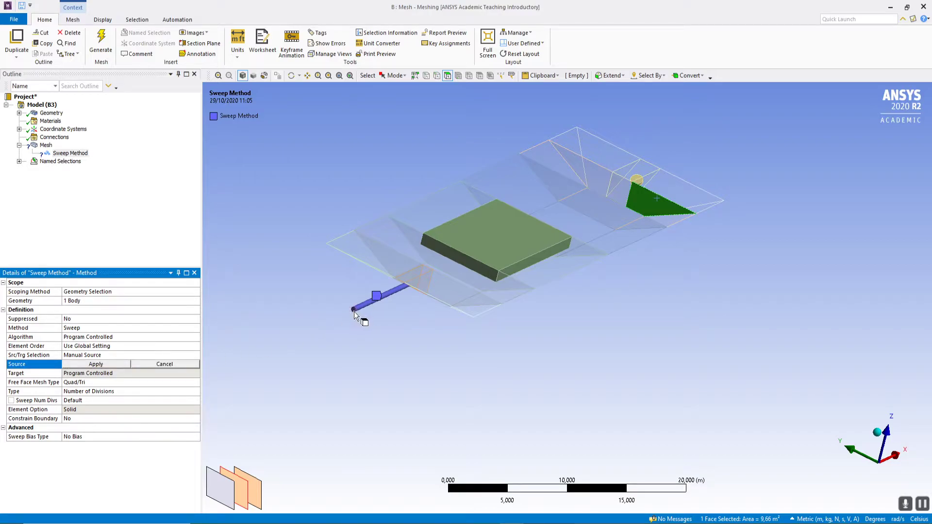
pyautogui.scroll(2, 356, 313)
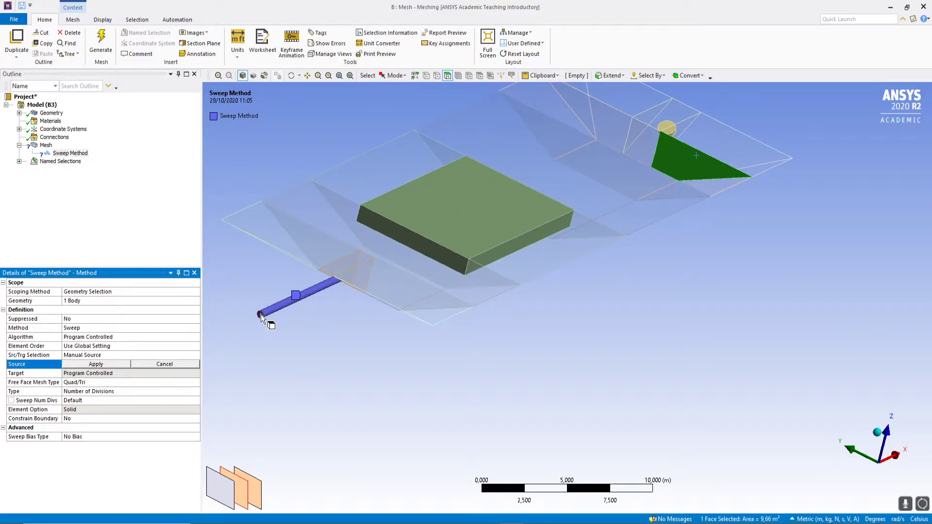
pyautogui.click(260, 316)
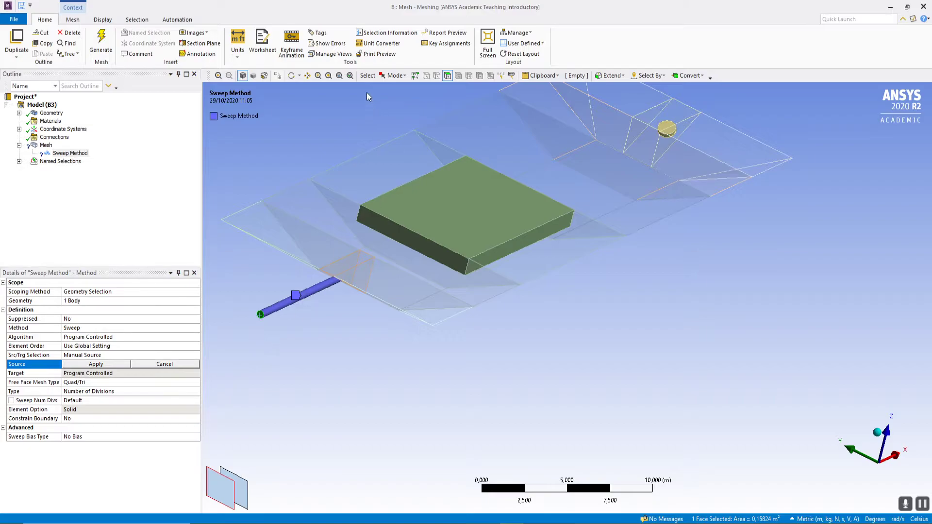
pyautogui.click(328, 75)
pyautogui.moveTo(245, 300); pyautogui.dragTo(271, 328)
pyautogui.click(450, 77)
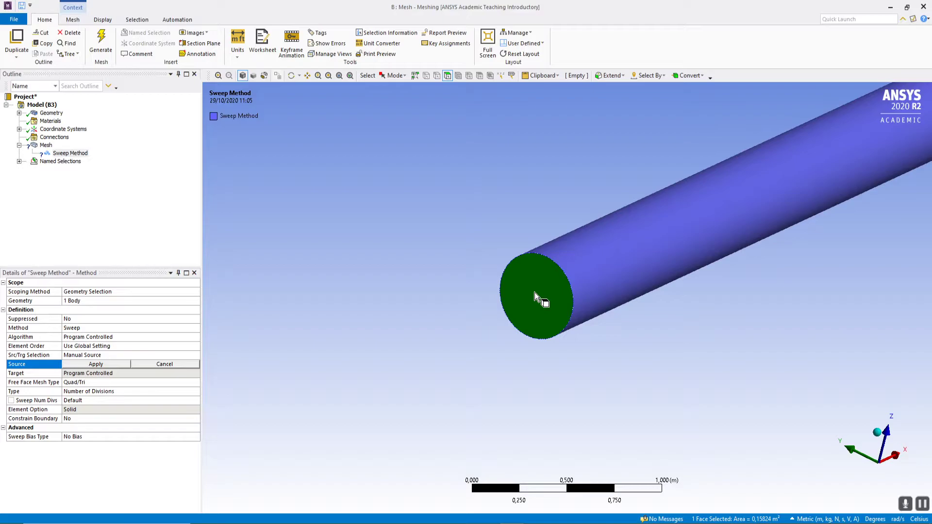
pyautogui.click(447, 76)
pyautogui.click(535, 307)
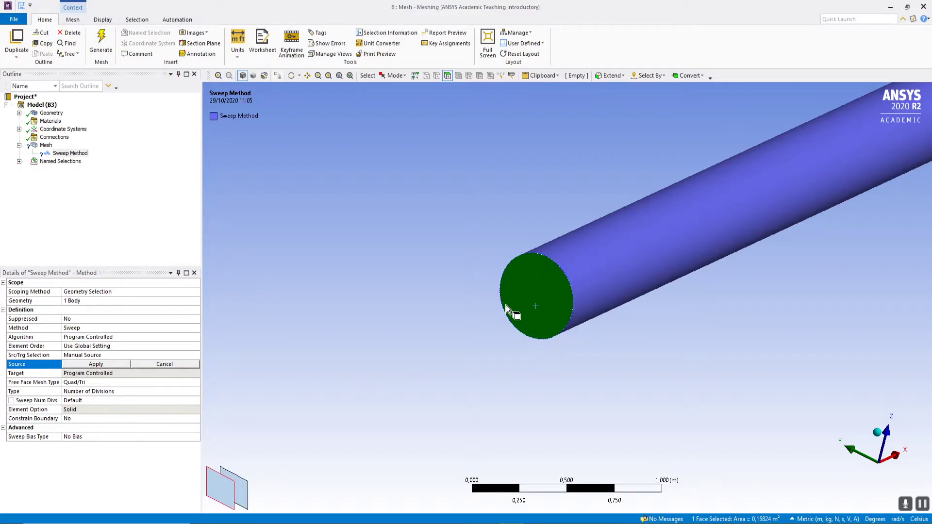
pyautogui.click(116, 366)
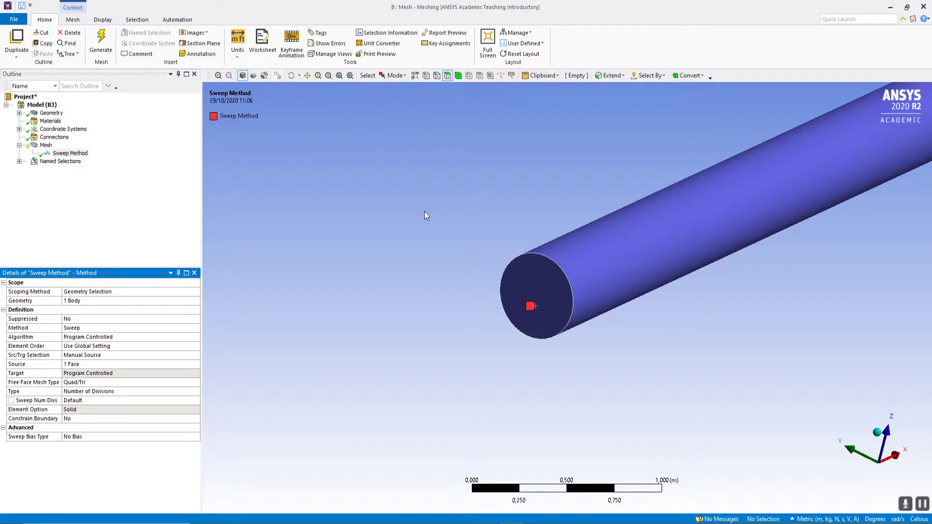
# Add a second mesh method and scope it to the short cylindrical disc body at the basin's far end.
pyautogui.press('F7')
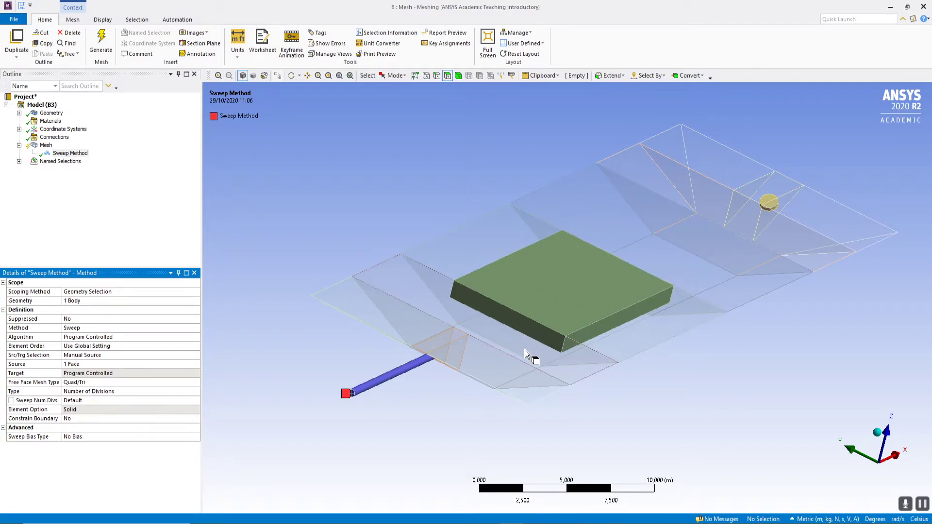
pyautogui.moveTo(787, 209); pyautogui.dragTo(840, 240, button='middle')
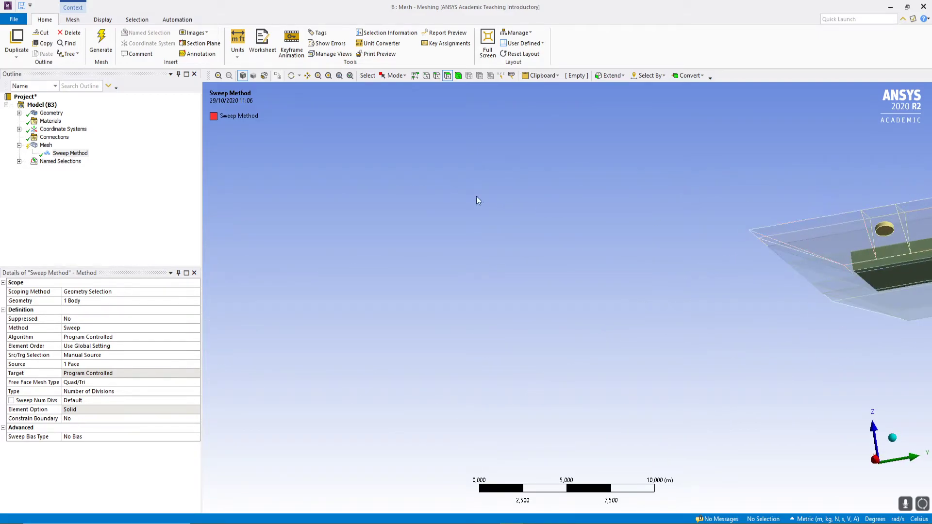
pyautogui.click(339, 76)
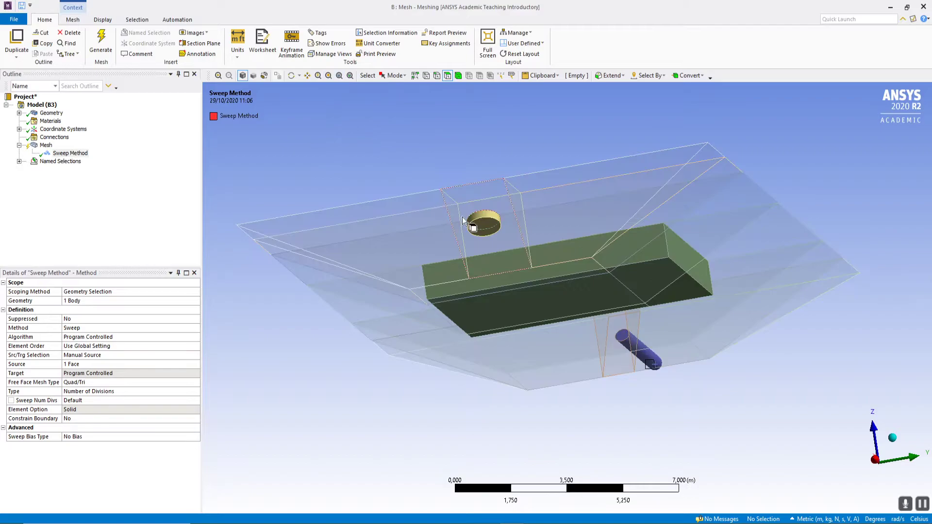
pyautogui.moveTo(488, 232); pyautogui.dragTo(437, 222, button='middle')
pyautogui.moveTo(522, 238); pyautogui.dragTo(602, 248, button='middle')
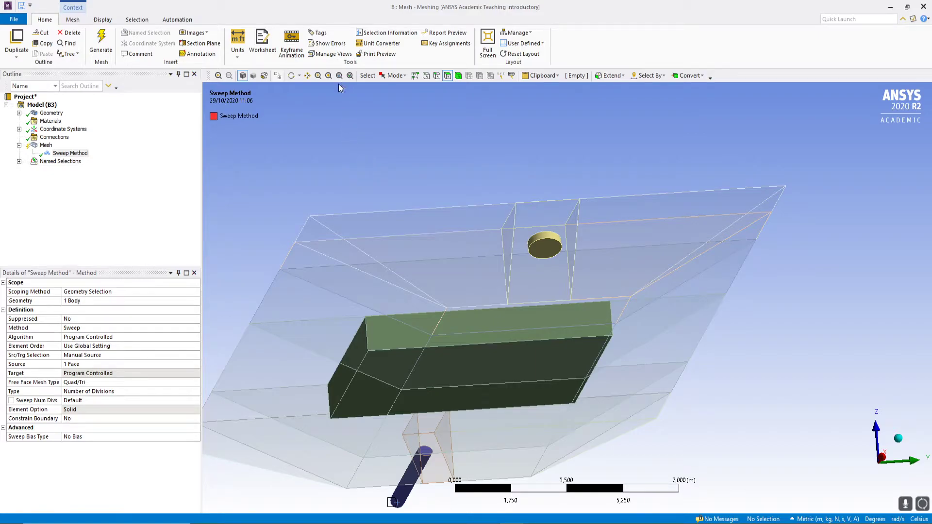
pyautogui.click(292, 75)
pyautogui.moveTo(529, 274); pyautogui.dragTo(575, 242)
pyautogui.click(46, 146)
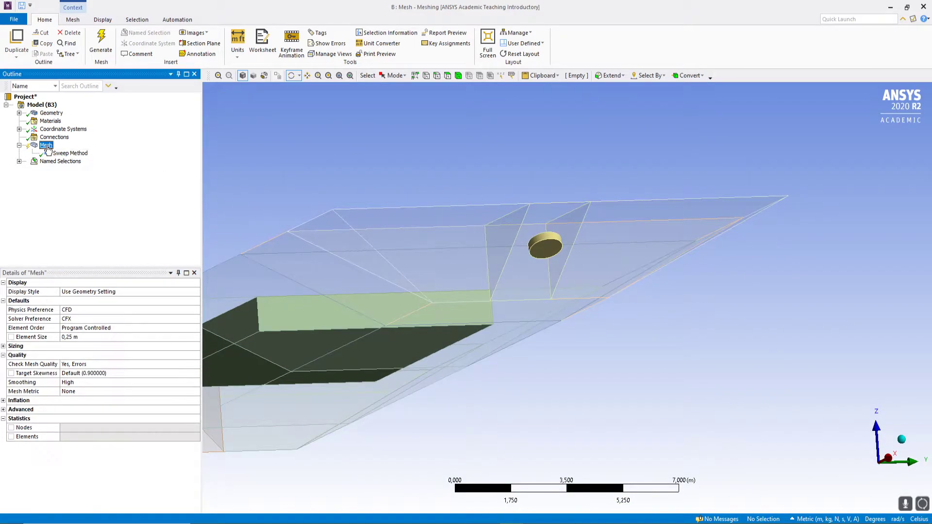
pyautogui.rightClick(48, 146)
pyautogui.moveTo(78, 152)
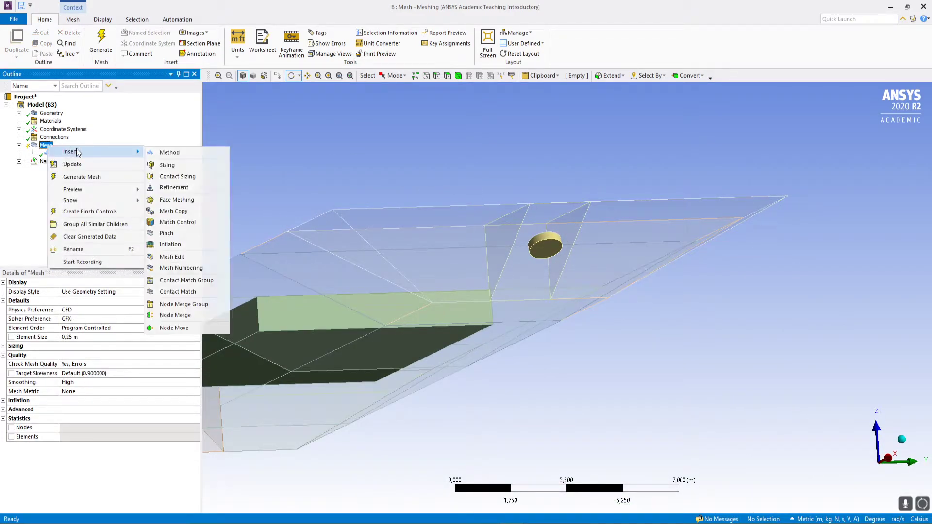
pyautogui.click(201, 156)
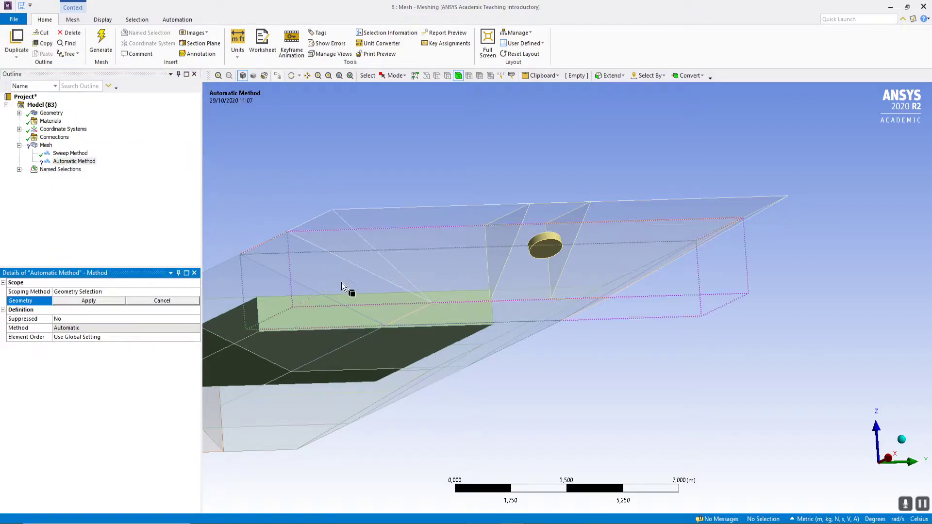
pyautogui.click(551, 254)
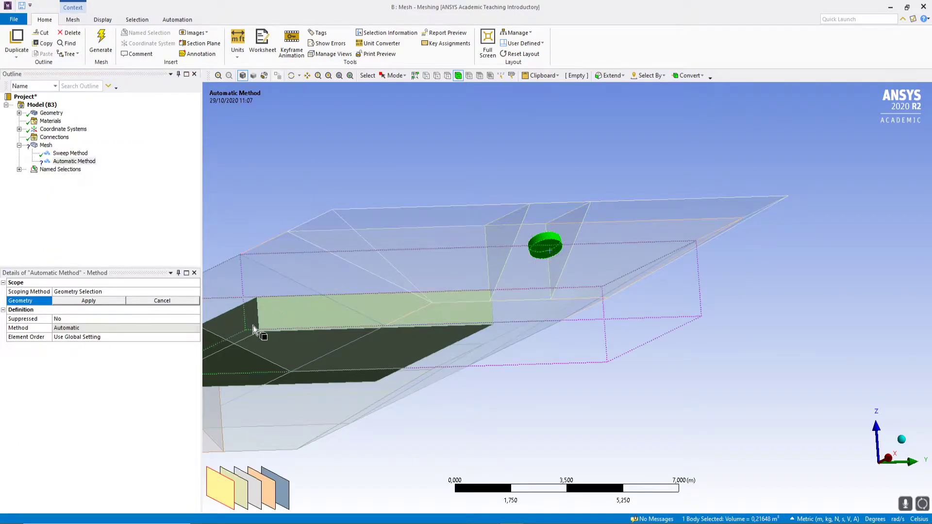
pyautogui.click(98, 302)
# Set the disc body's mesh method to Sweep.
pyautogui.click(146, 329)
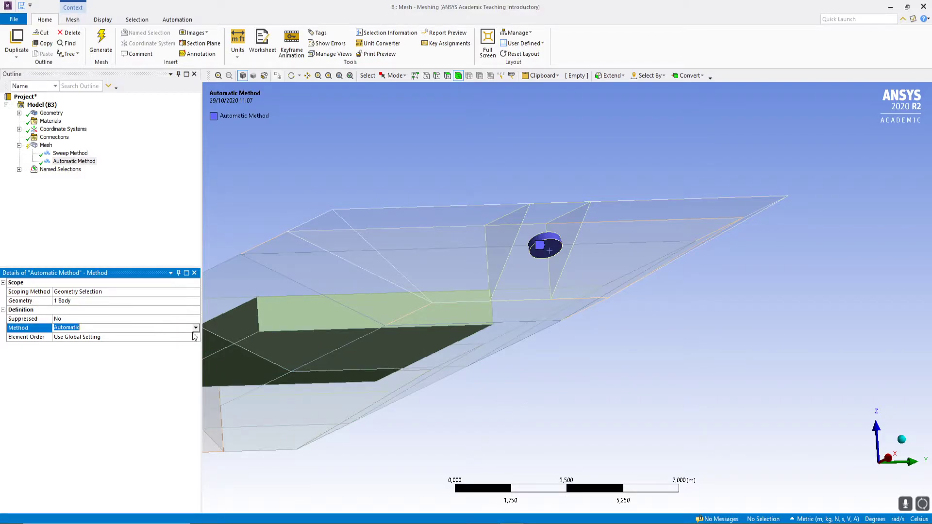
pyautogui.click(149, 329)
pyautogui.click(145, 355)
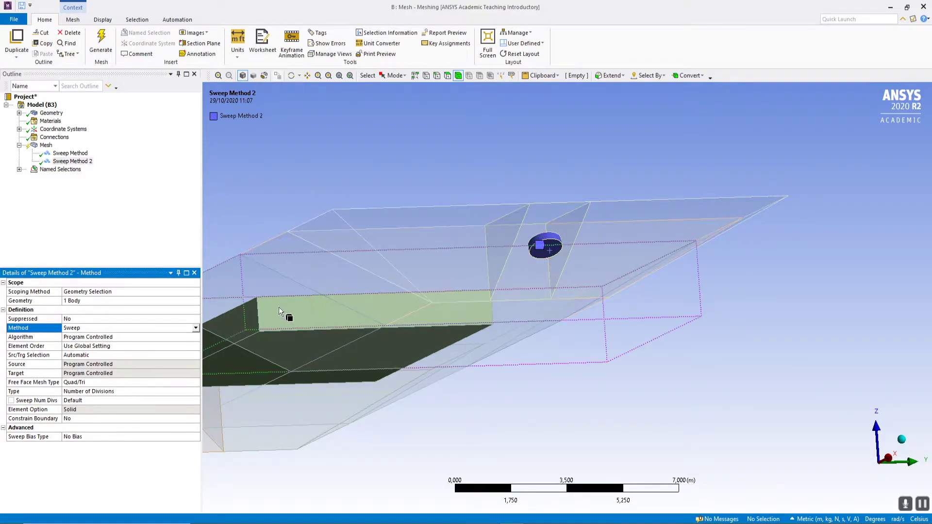
# Switch the disc's sweep source and target selection to Manual Source and assign its circular underside face as the source.
pyautogui.click(155, 356)
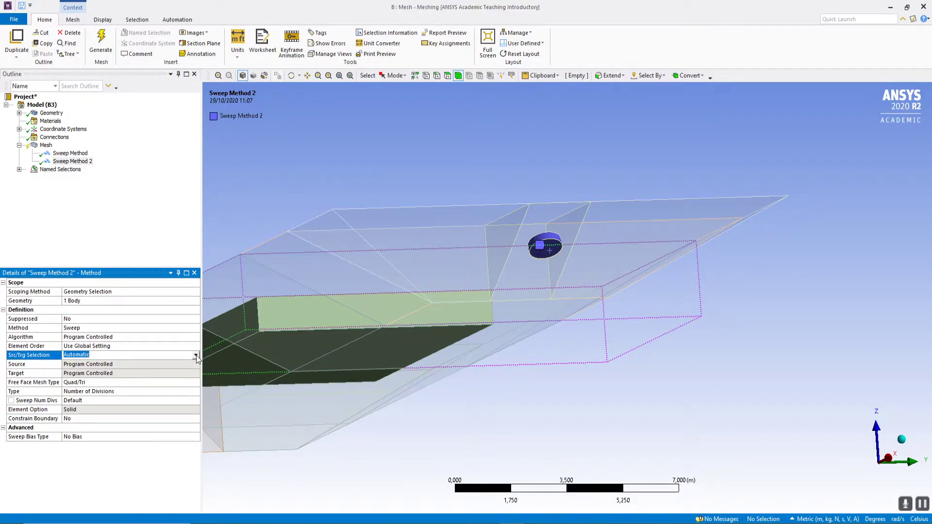
pyautogui.click(196, 356)
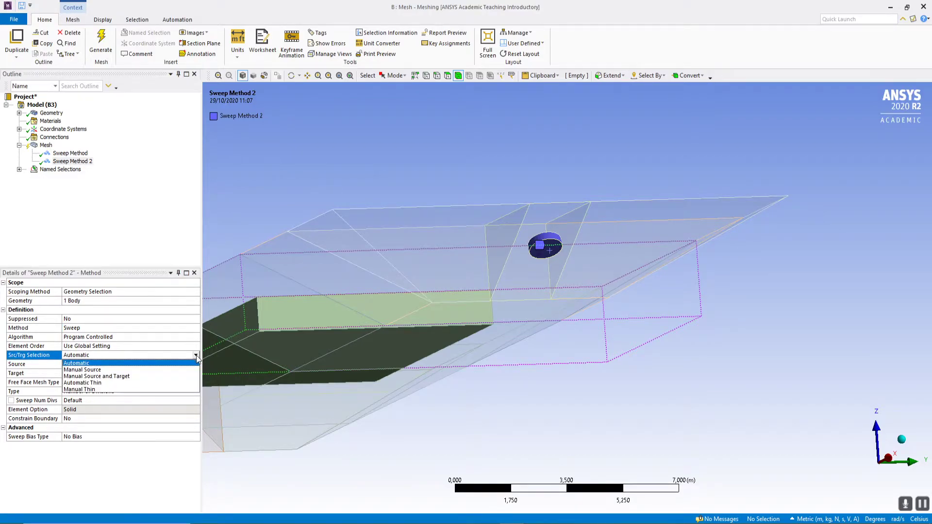
pyautogui.click(107, 371)
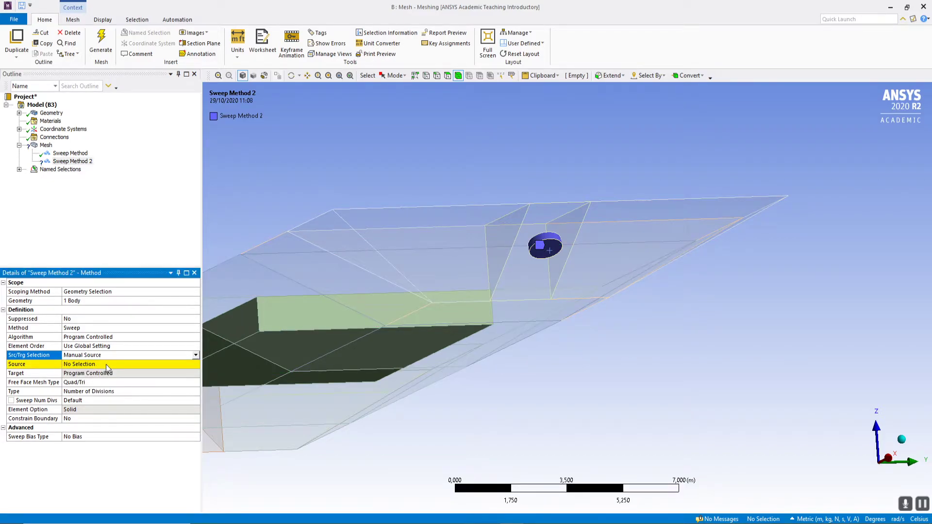
pyautogui.click(106, 365)
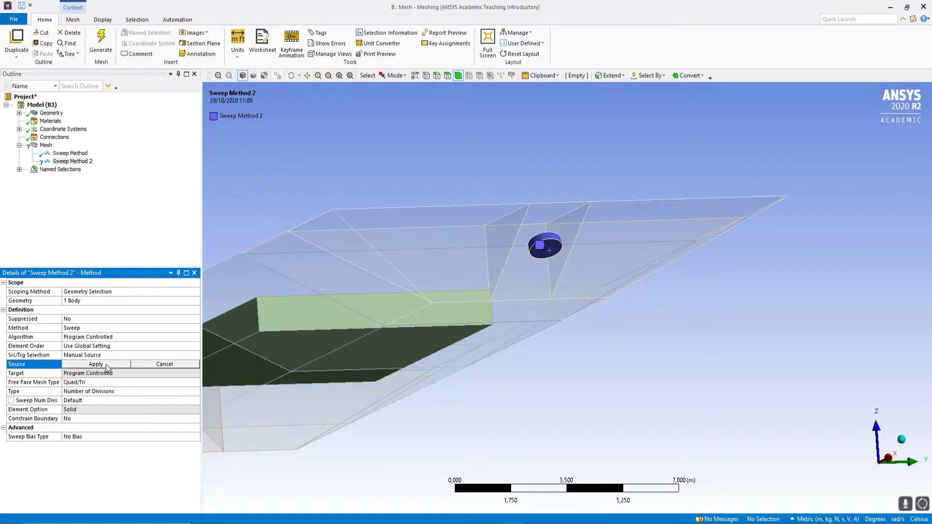
pyautogui.click(546, 252)
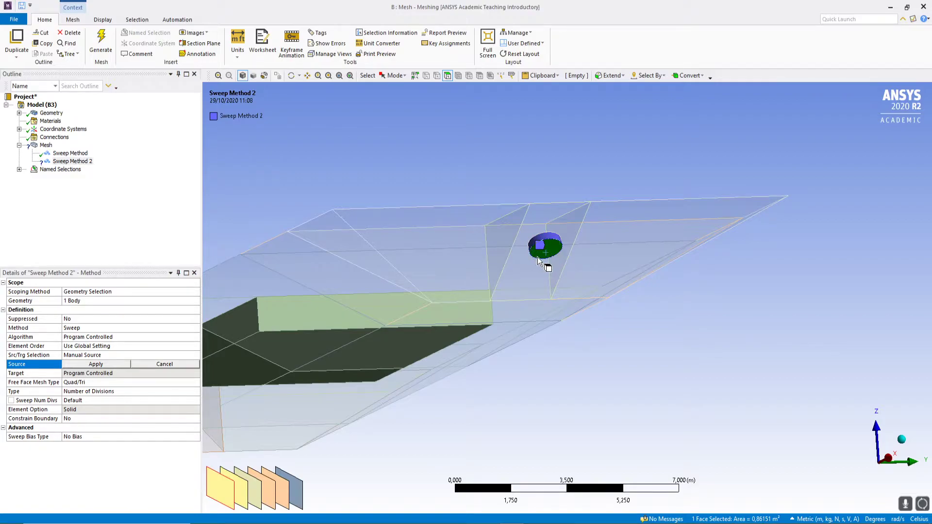
pyautogui.click(121, 364)
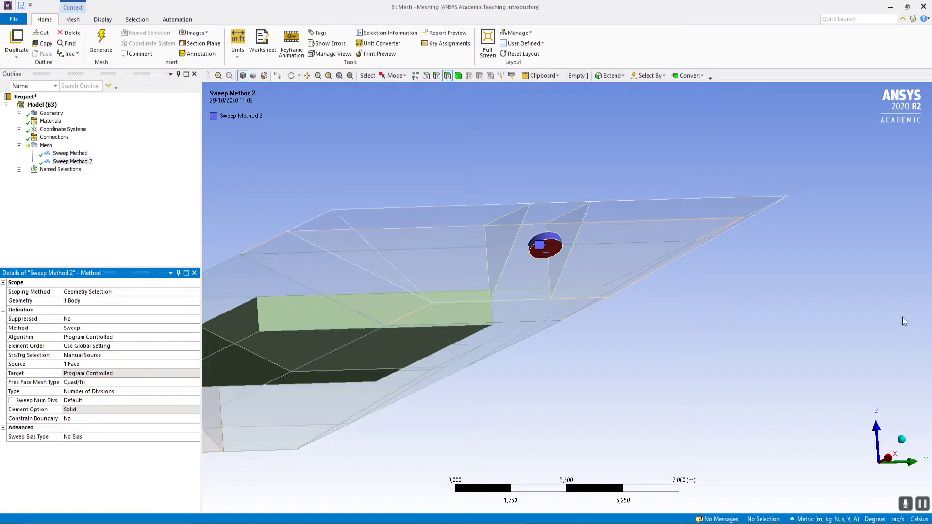
# Add a sizing control to the mesh and scope it to the short cylindrical disc body.
pyautogui.rightClick(46, 145)
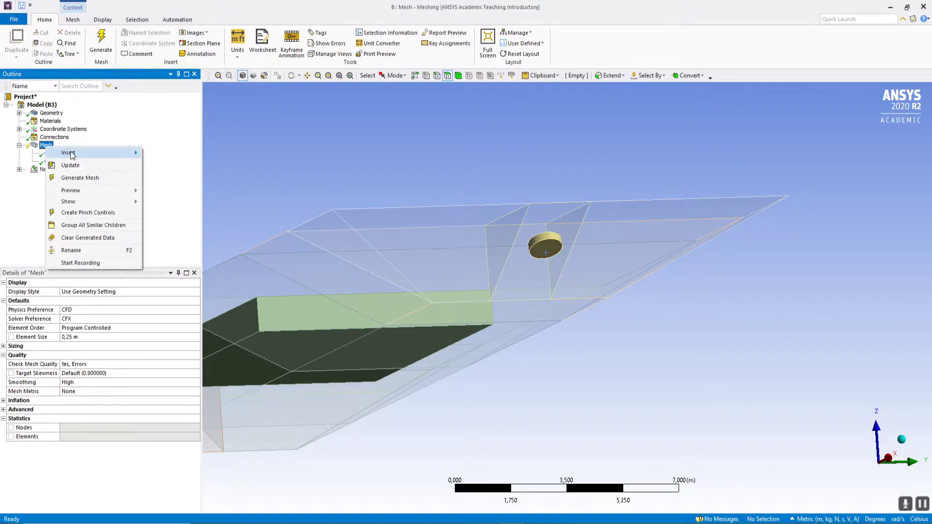
pyautogui.moveTo(85, 156)
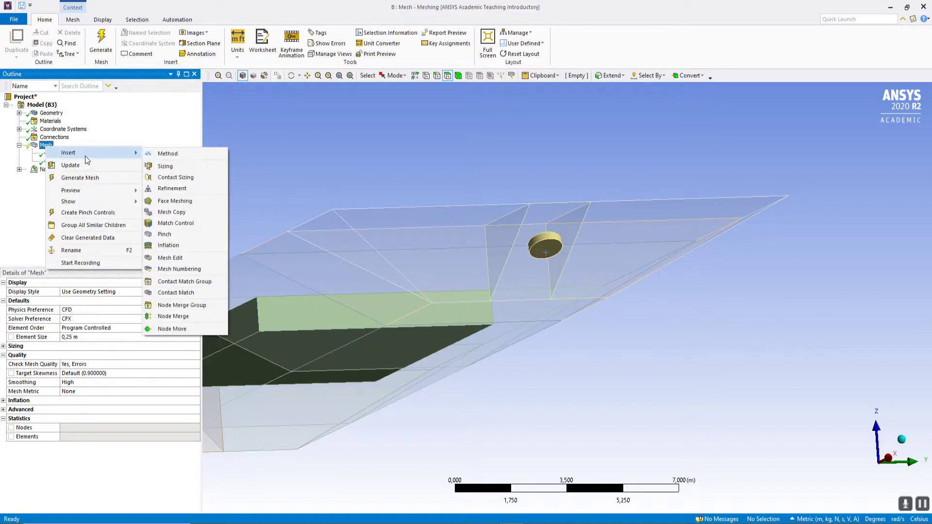
pyautogui.click(188, 167)
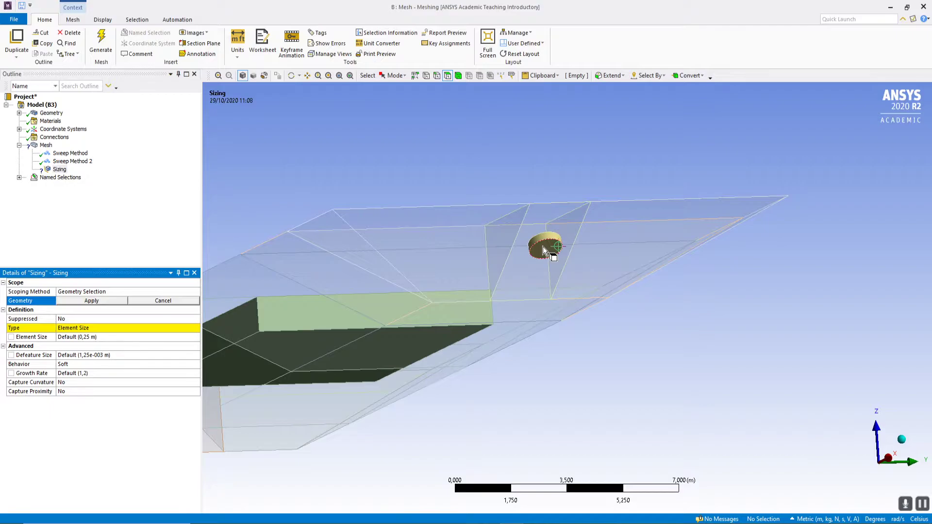
pyautogui.click(46, 145)
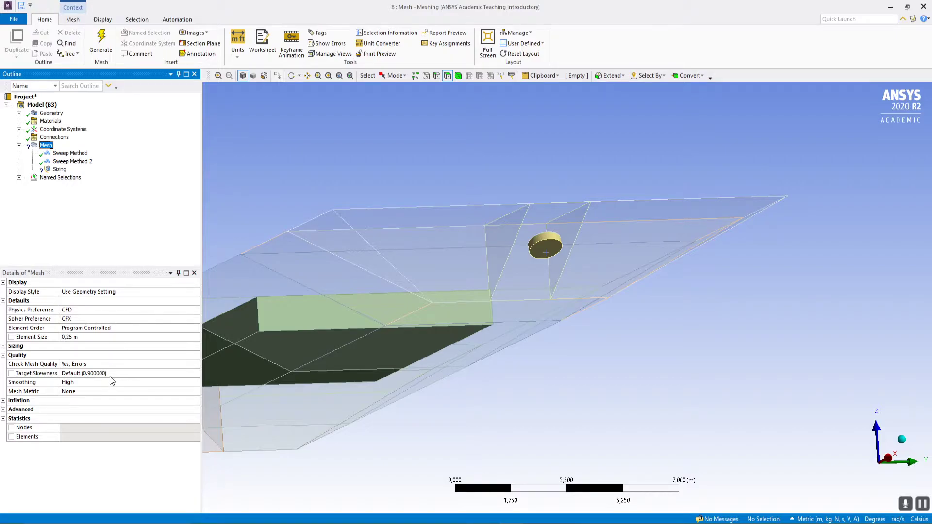
pyautogui.click(59, 169)
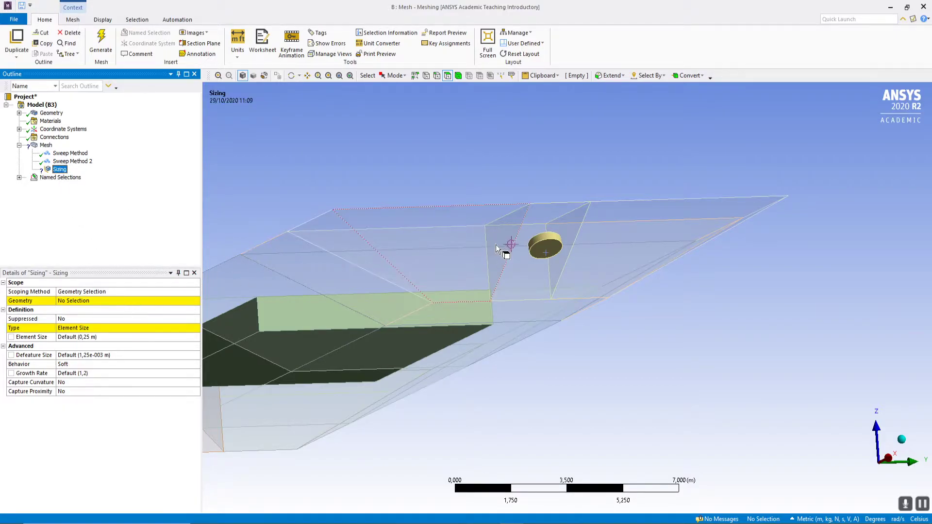
pyautogui.click(92, 304)
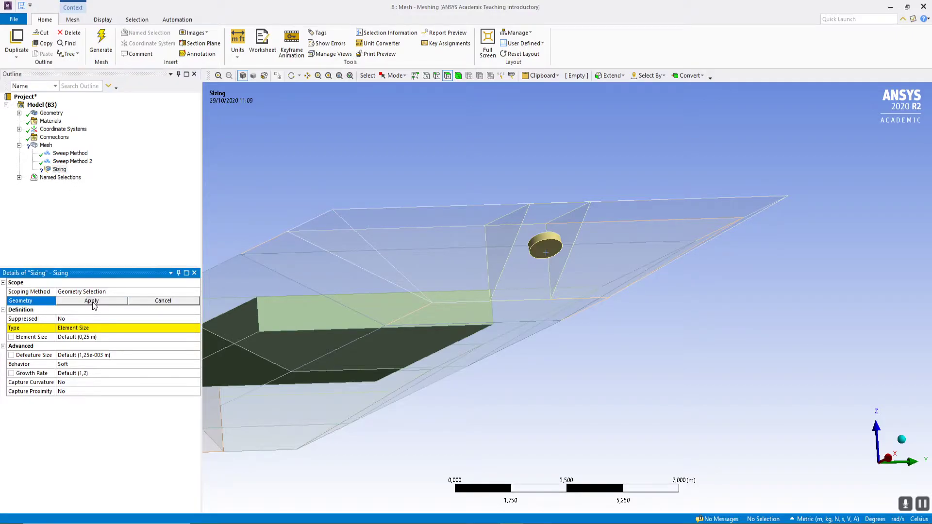
pyautogui.click(458, 76)
pyautogui.click(534, 253)
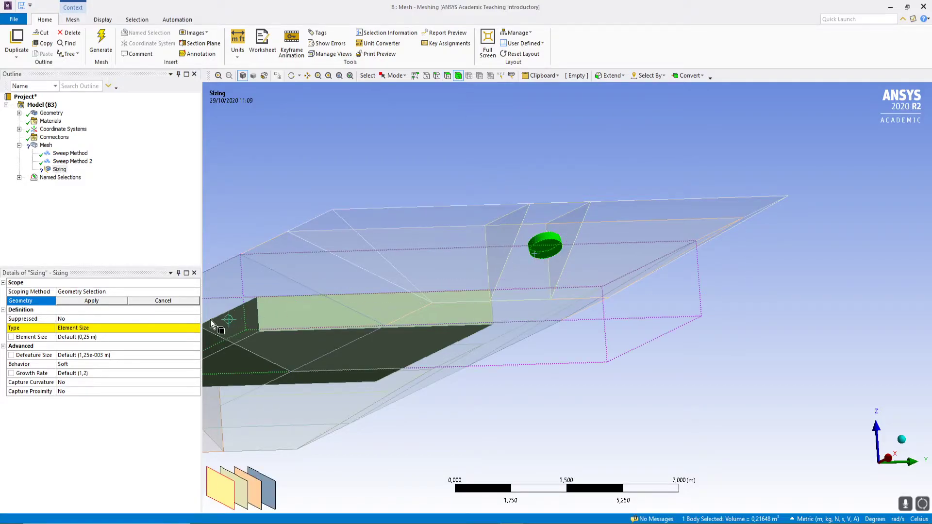
pyautogui.click(104, 303)
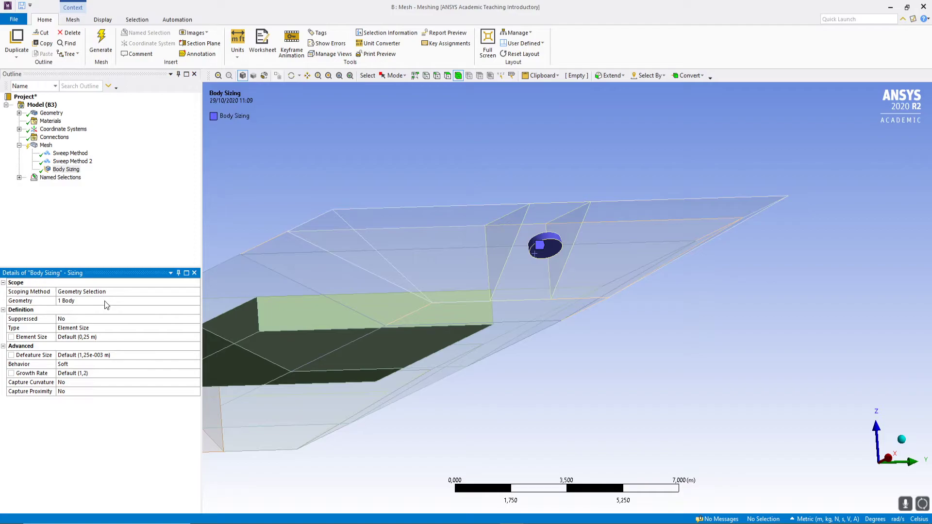
# Set the disc's body sizing to a 0,025 m element size and set Capture Curvature to Yes.
pyautogui.click(88, 339)
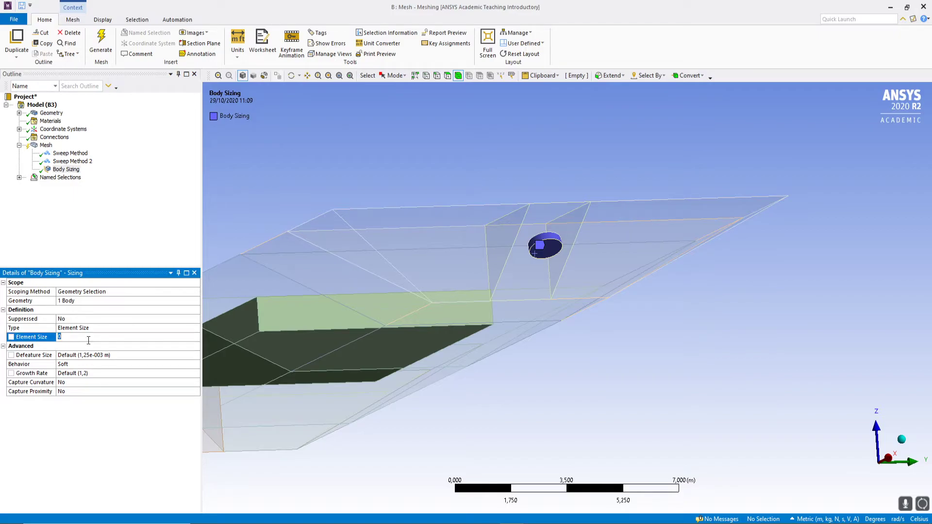
pyautogui.write('0,025')
pyautogui.press('Return')
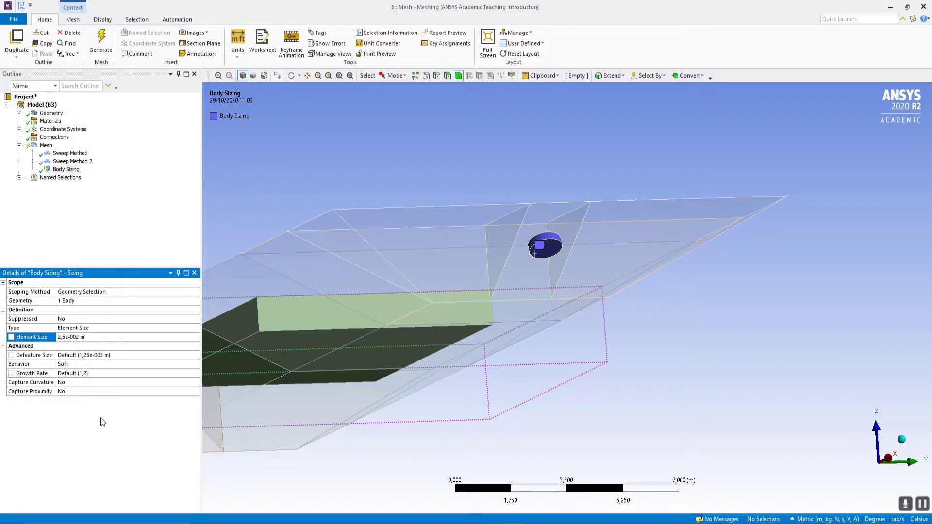
pyautogui.click(113, 386)
pyautogui.click(194, 383)
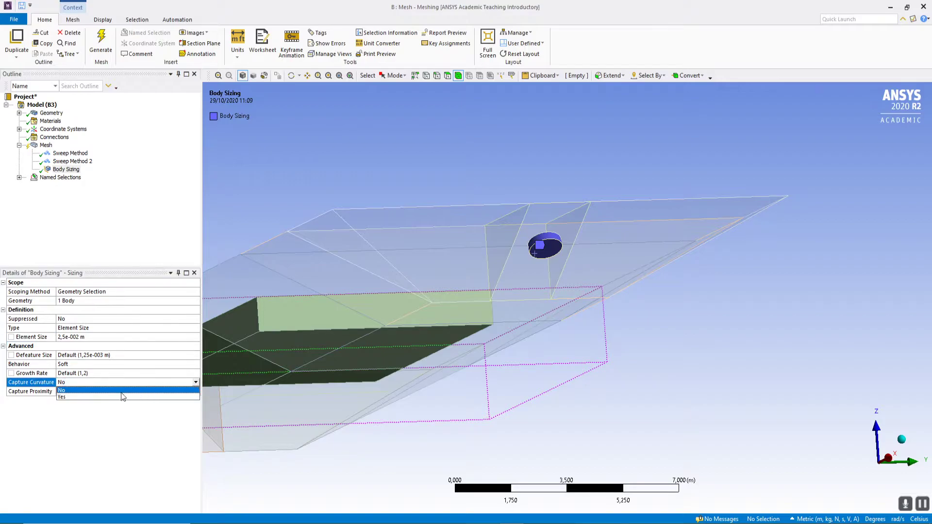
pyautogui.click(121, 398)
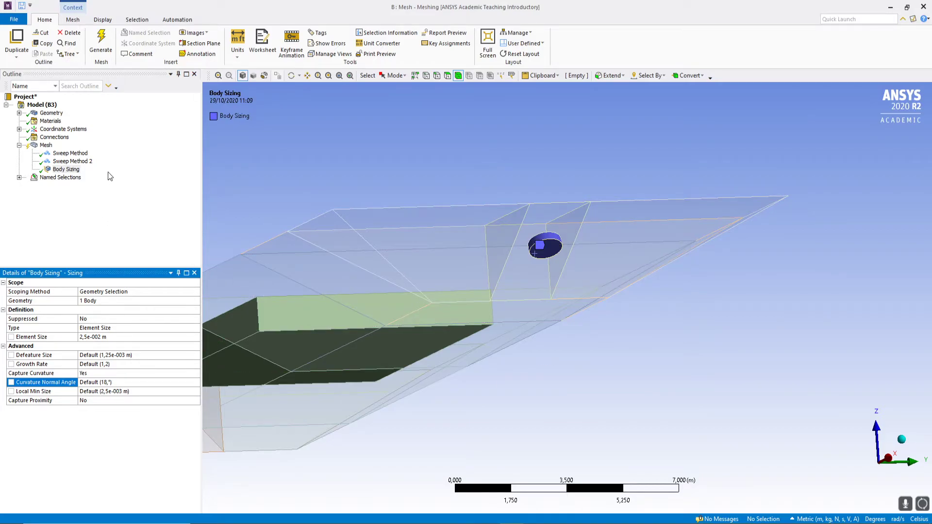
pyautogui.click(40, 147)
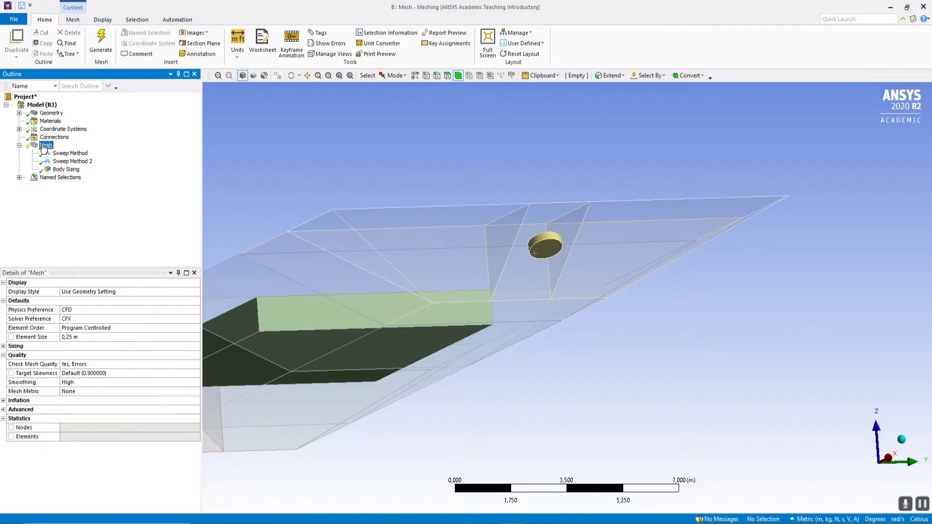
pyautogui.rightClick(42, 144)
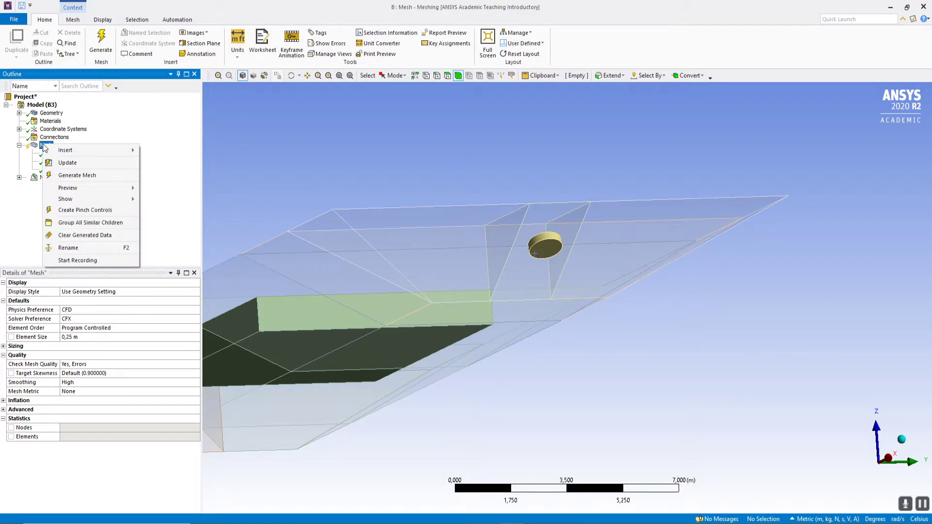
pyautogui.click(112, 140)
pyautogui.click(78, 162)
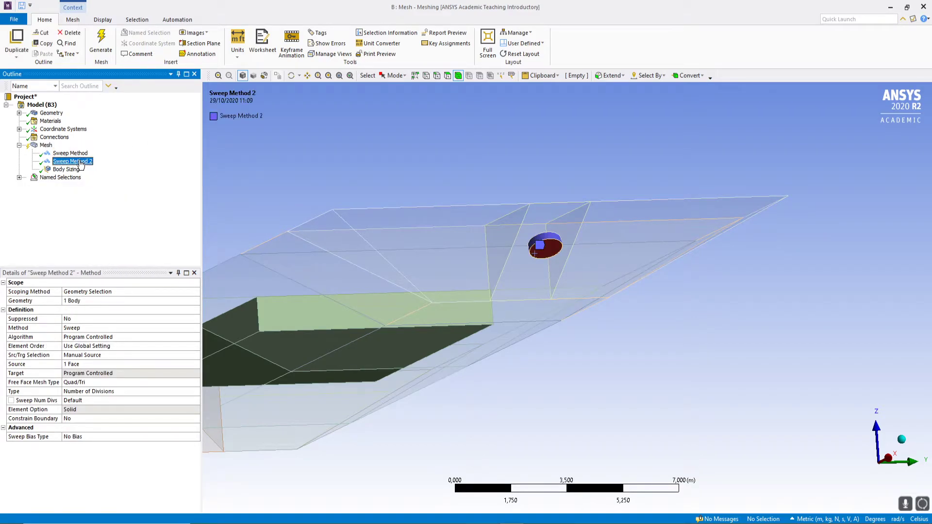
pyautogui.click(68, 170)
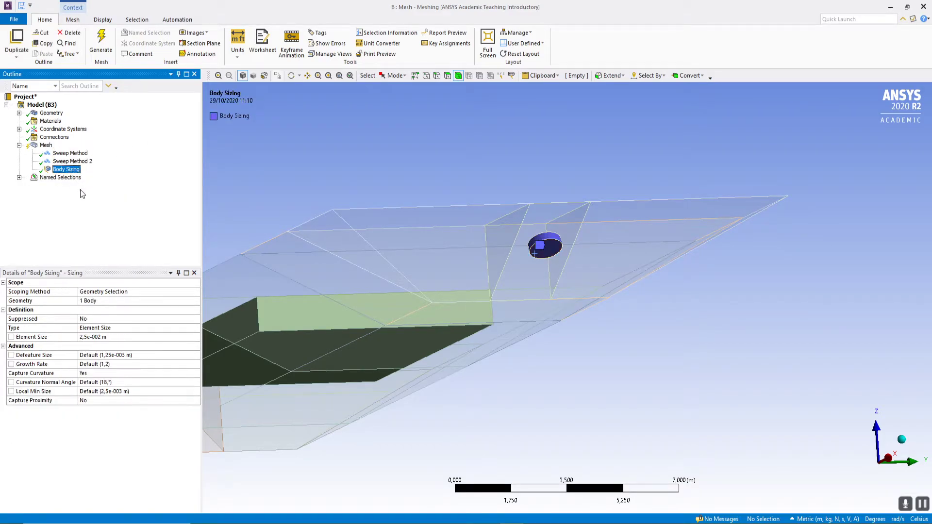
# Insert a new method control under the mesh.
pyautogui.rightClick(46, 146)
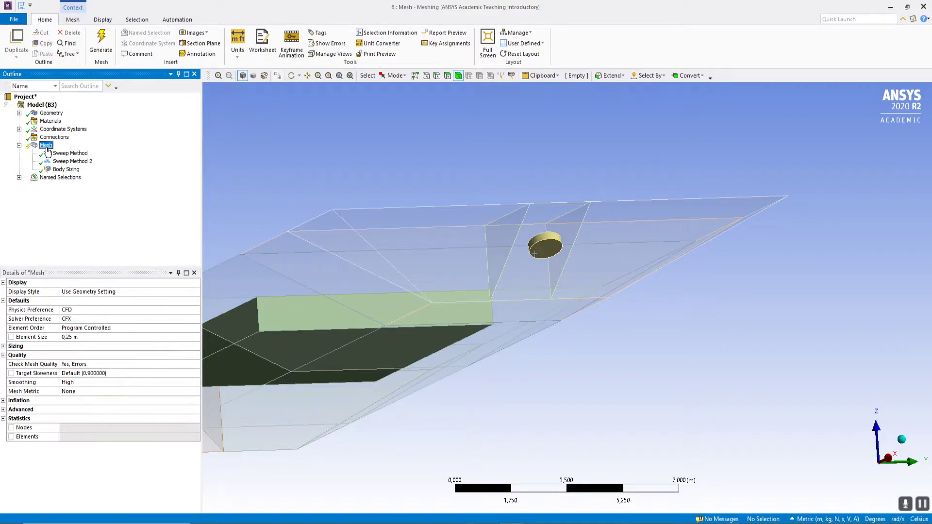
pyautogui.moveTo(70, 154)
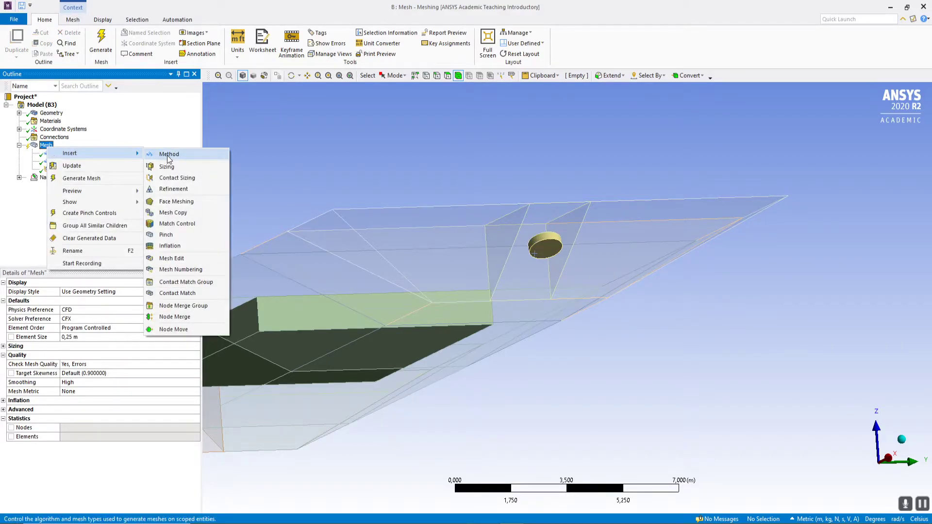
pyautogui.click(215, 155)
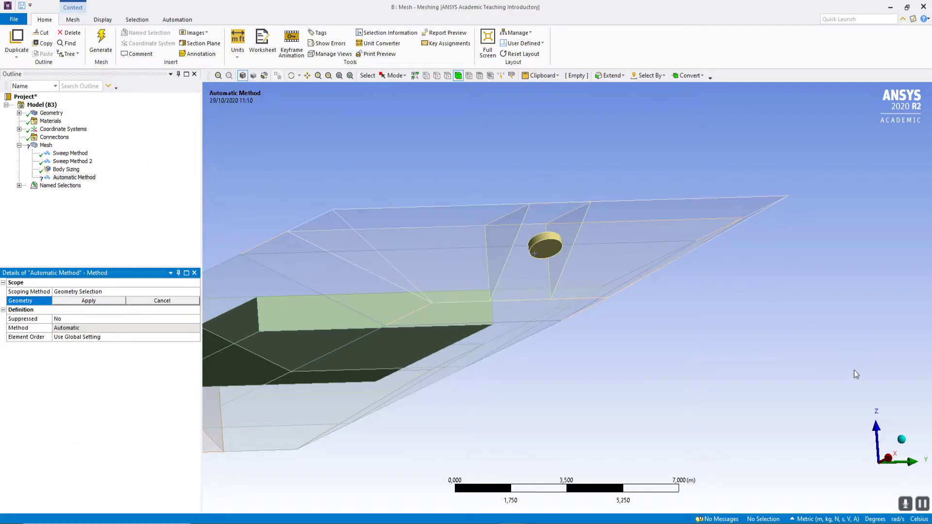
# Scope the new method to the ten basin bodies, leaving out the central rectangular block, the long pipe and the disc.
pyautogui.click(339, 75)
pyautogui.moveTo(585, 237); pyautogui.dragTo(809, 262, button='middle')
pyautogui.scroll(-2, 618, 189)
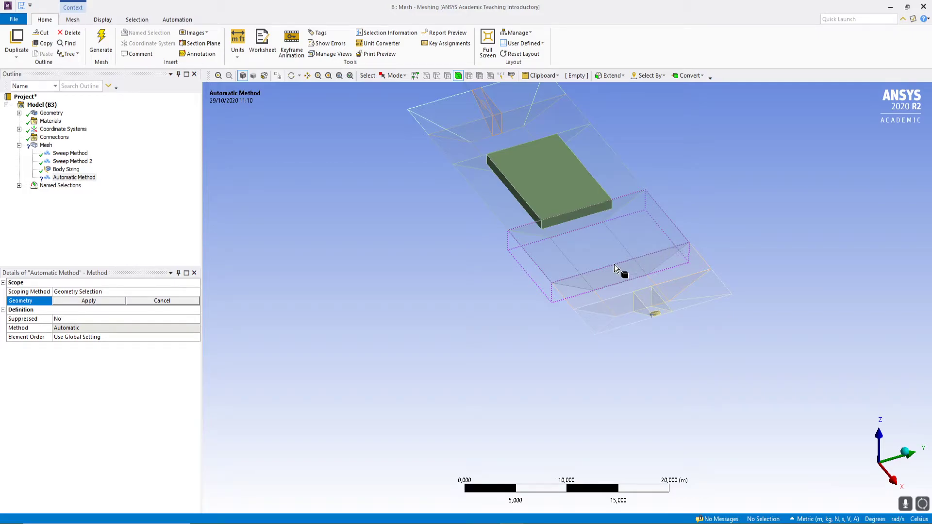
pyautogui.click(339, 78)
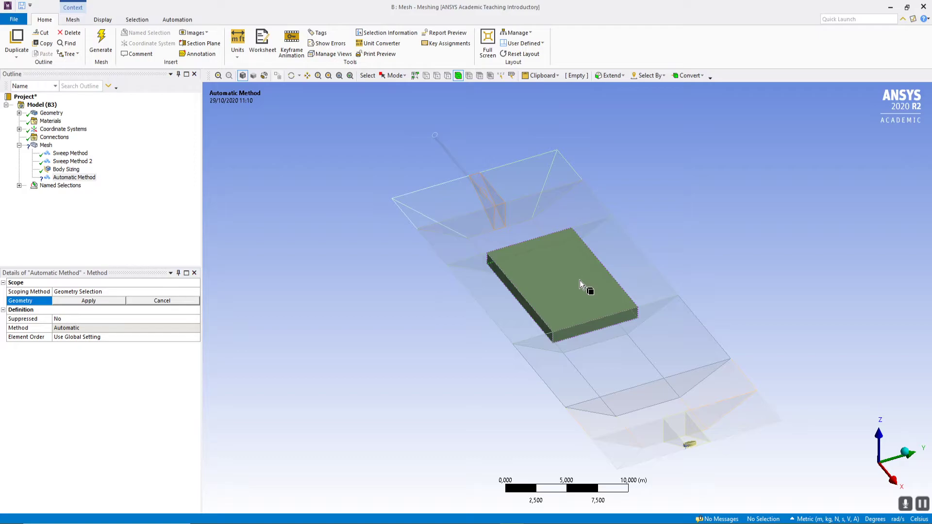
pyautogui.click(429, 210)
pyautogui.keyDown('ctrl'); pyautogui.click(485, 211); pyautogui.keyUp('ctrl')
pyautogui.keyDown('ctrl'); pyautogui.click(508, 194); pyautogui.keyUp('ctrl')
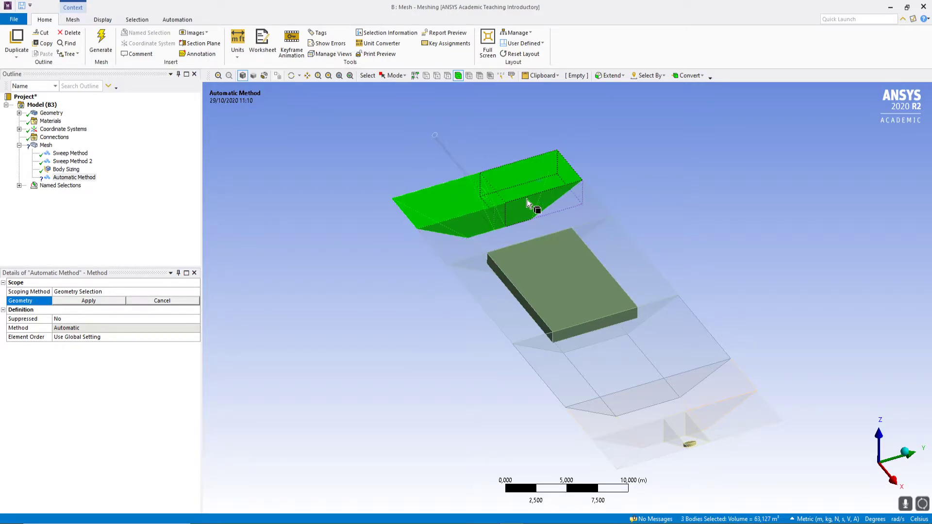
pyautogui.keyDown('ctrl'); pyautogui.click(500, 231); pyautogui.keyUp('ctrl')
pyautogui.keyDown('ctrl'); pyautogui.click(663, 361); pyautogui.keyUp('ctrl')
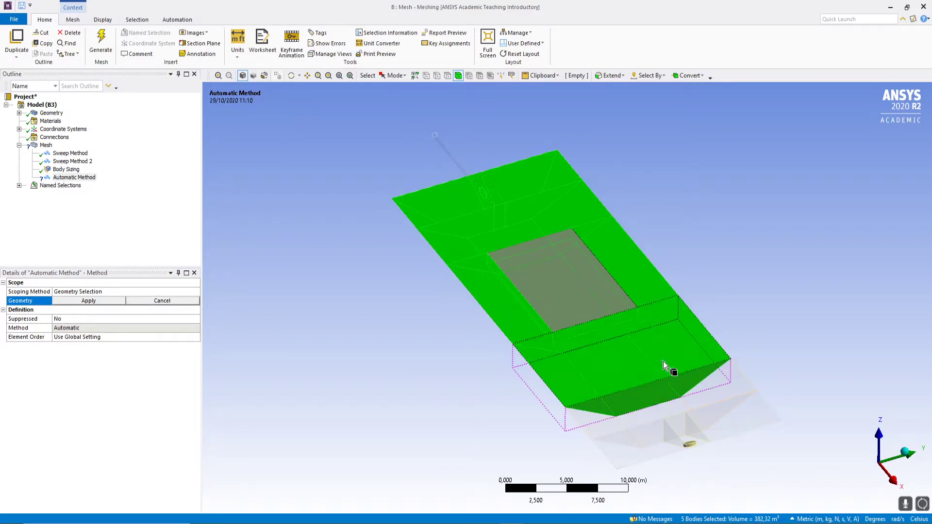
pyautogui.keyDown('ctrl'); pyautogui.click(670, 395); pyautogui.keyUp('ctrl')
pyautogui.keyDown('ctrl'); pyautogui.click(644, 445); pyautogui.keyUp('ctrl')
pyautogui.keyDown('ctrl'); pyautogui.click(689, 430); pyautogui.keyUp('ctrl')
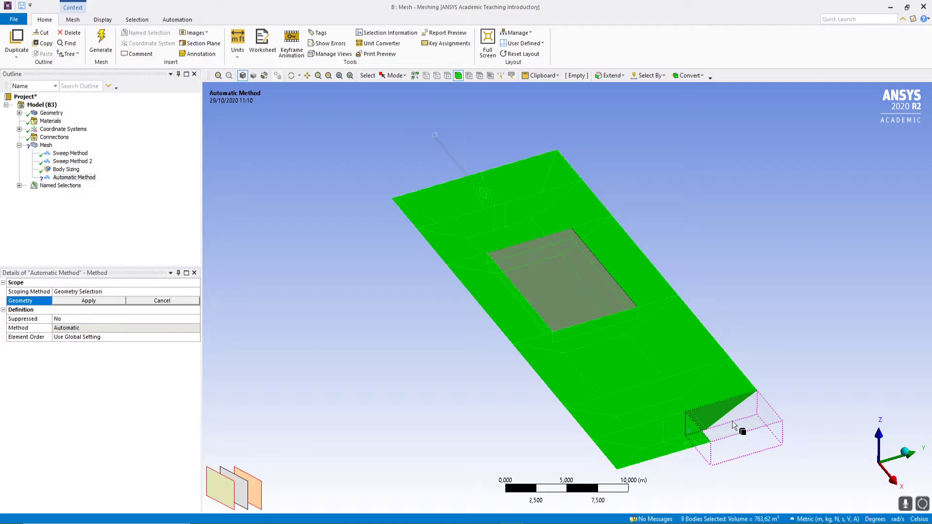
pyautogui.keyDown('ctrl'); pyautogui.click(731, 423); pyautogui.keyUp('ctrl')
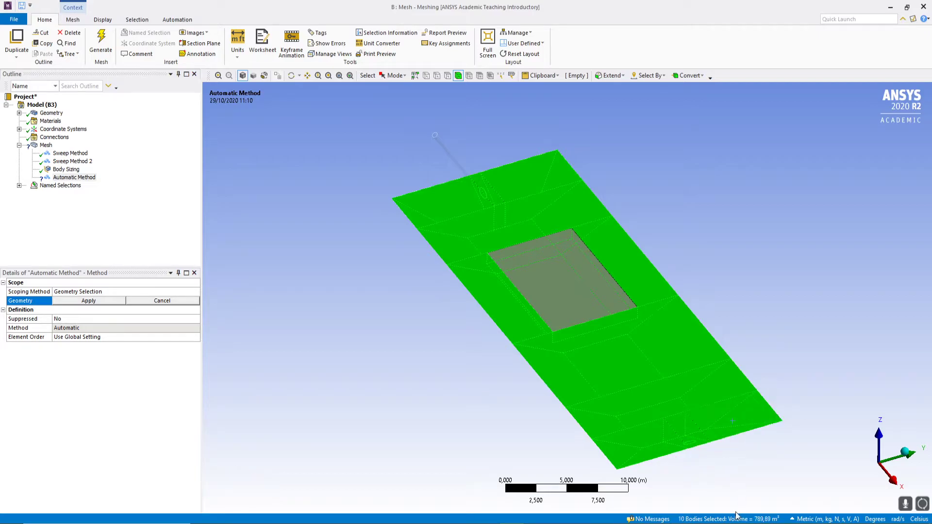
pyautogui.click(89, 301)
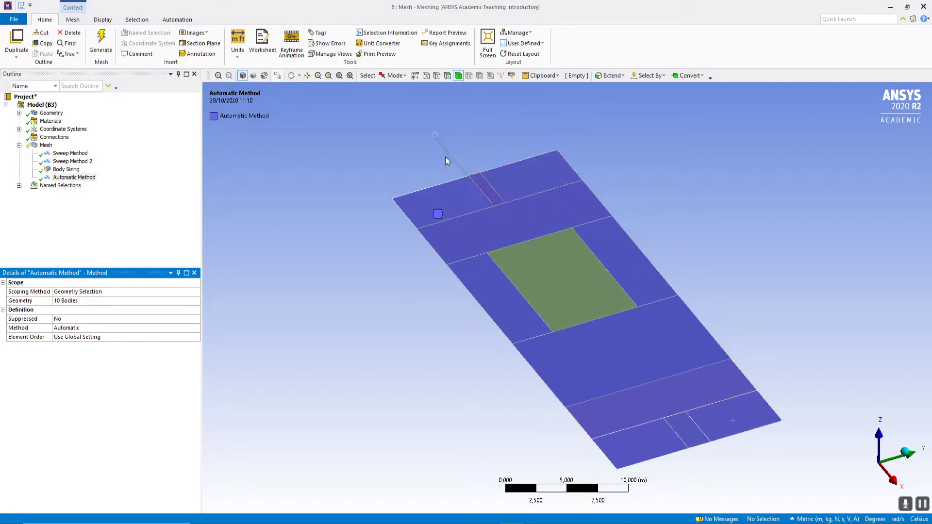
# Set the mesh method of the ten basin bodies to Hex Dominant.
pyautogui.moveTo(689, 436); pyautogui.dragTo(652, 433, button='middle')
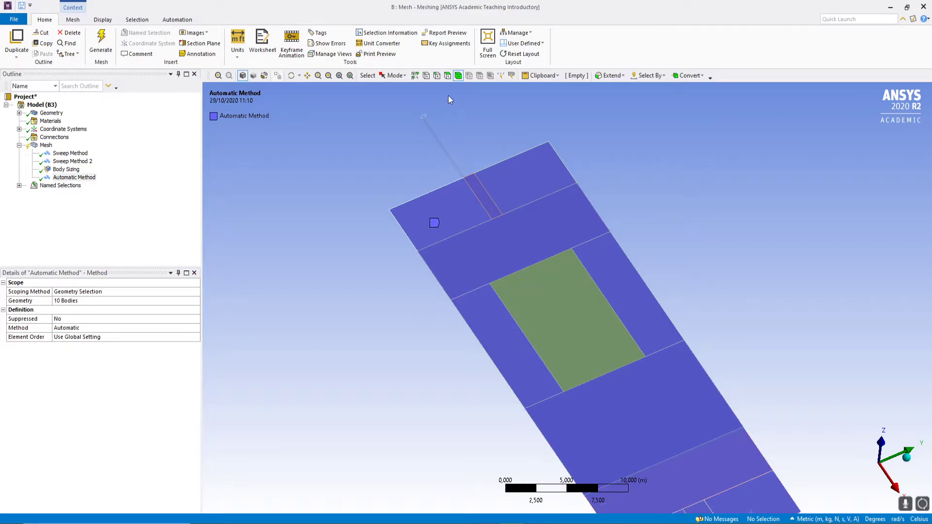
pyautogui.click(340, 76)
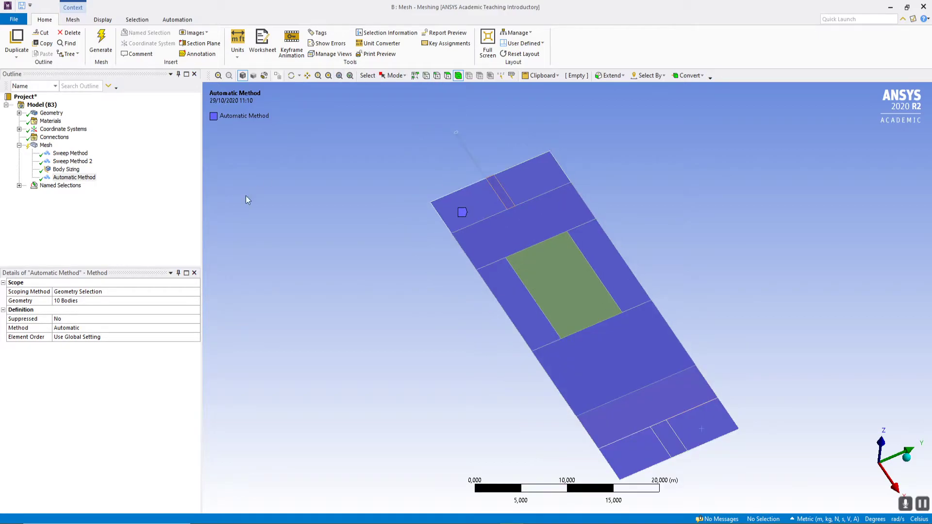
pyautogui.click(121, 327)
pyautogui.click(196, 328)
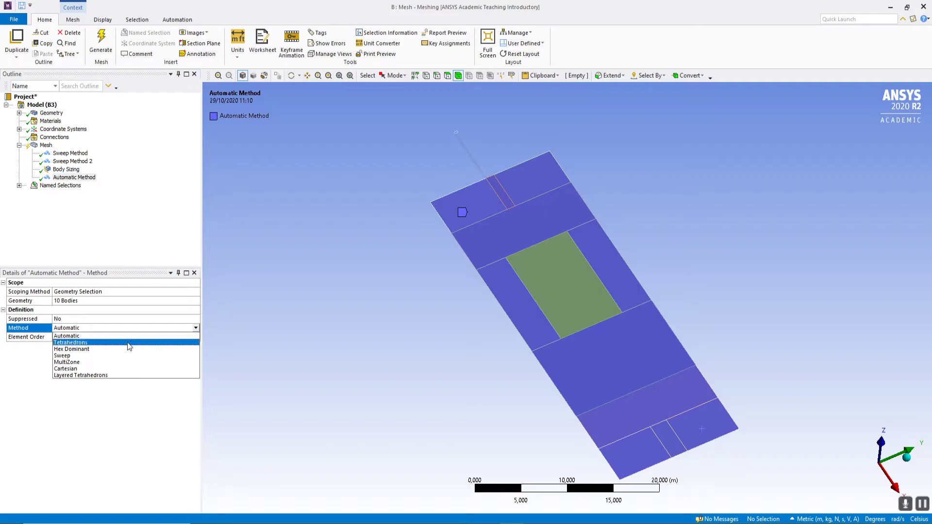
pyautogui.click(106, 349)
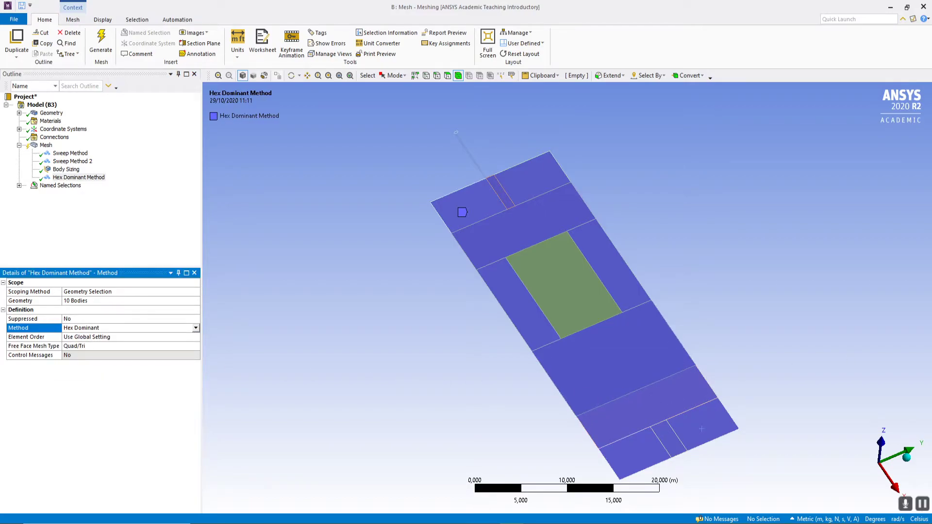
# Insert another method control under the mesh and scope it to the central rectangular block.
pyautogui.moveTo(476, 338); pyautogui.dragTo(475, 320, button='middle')
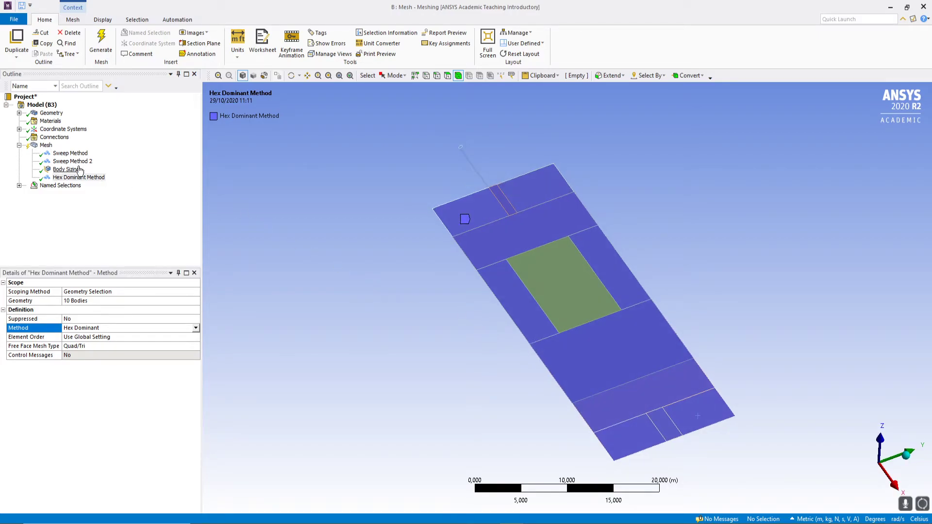
pyautogui.click(46, 146)
pyautogui.rightClick(46, 146)
pyautogui.moveTo(74, 150)
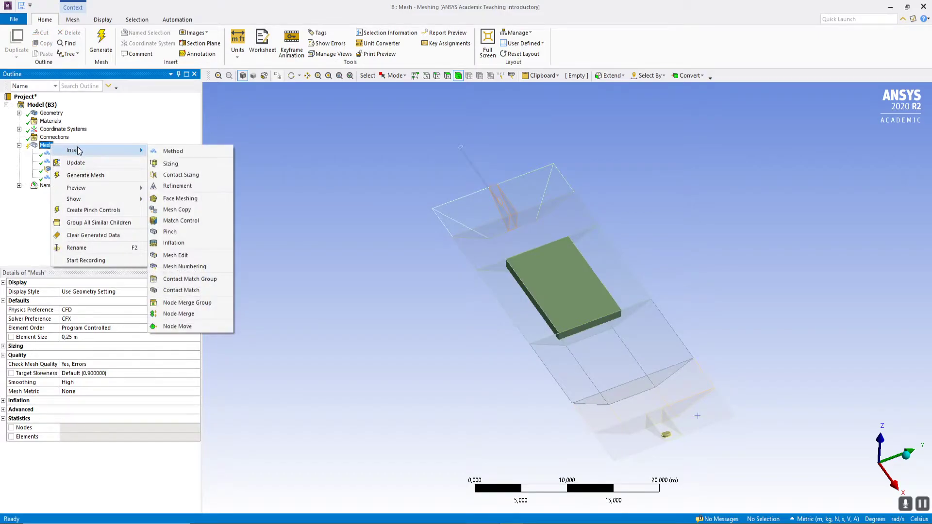
pyautogui.click(178, 151)
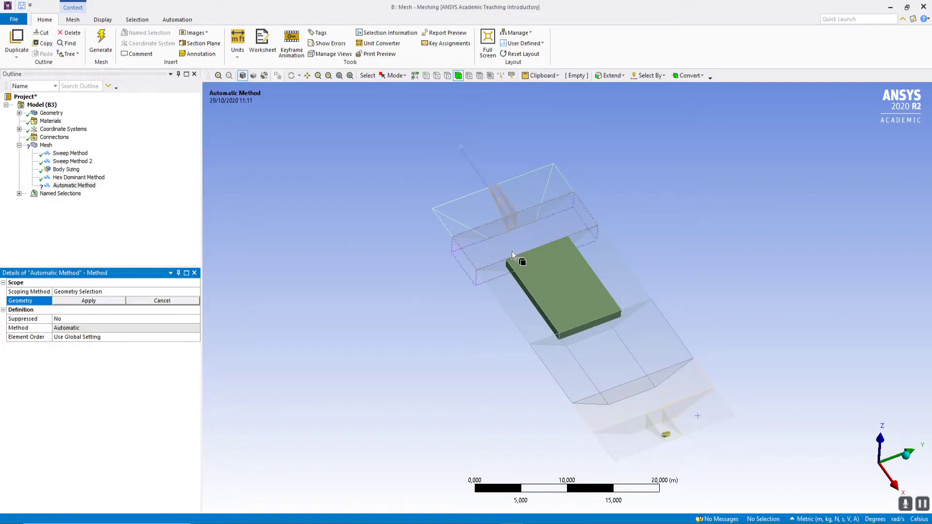
pyautogui.click(580, 296)
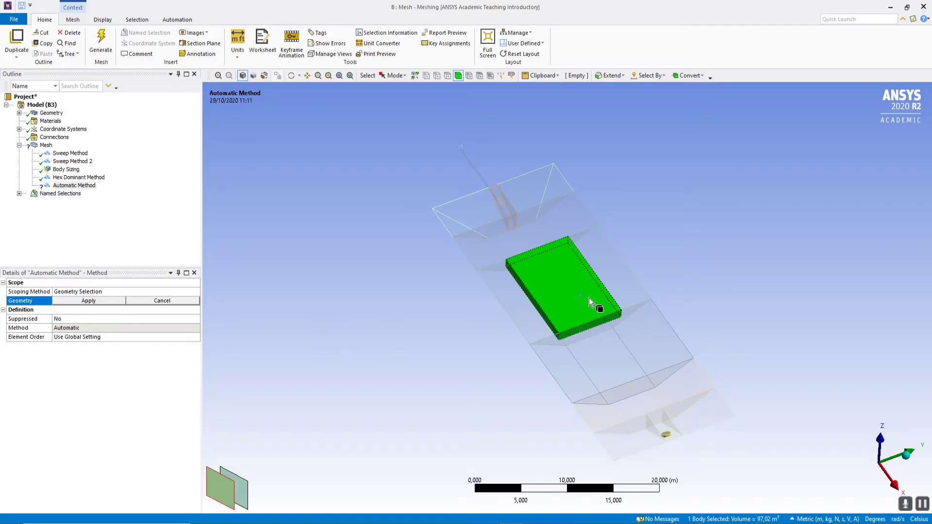
pyautogui.click(89, 301)
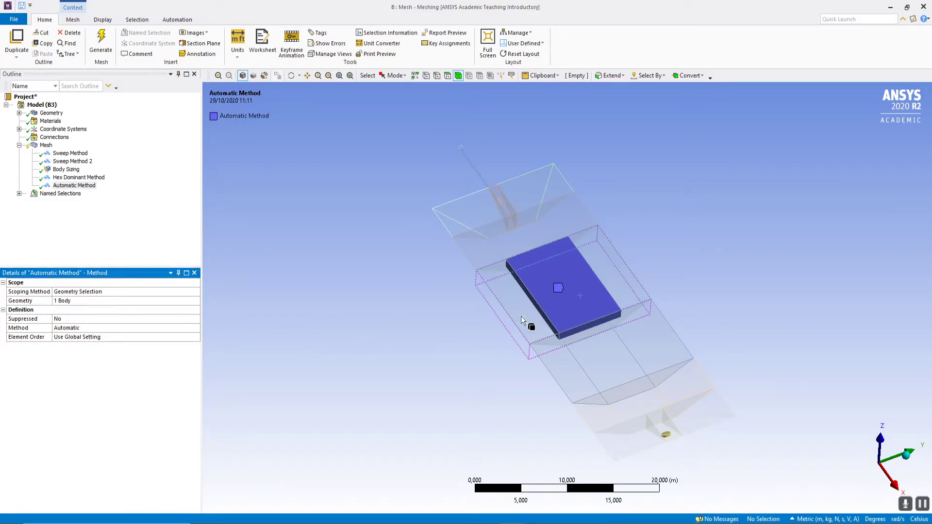
# Set the rectangular block's mesh method to Sweep, keeping the default sweep options.
pyautogui.click(143, 333)
pyautogui.click(195, 329)
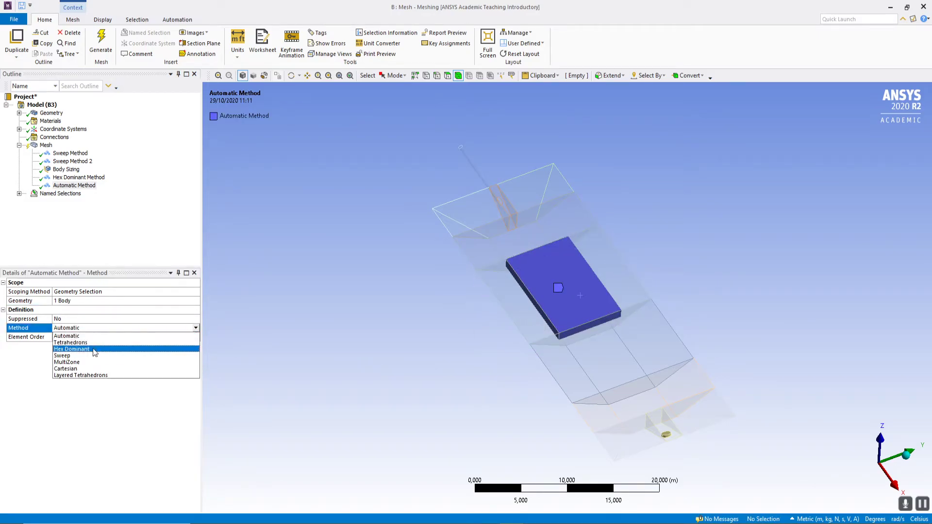
pyautogui.click(93, 357)
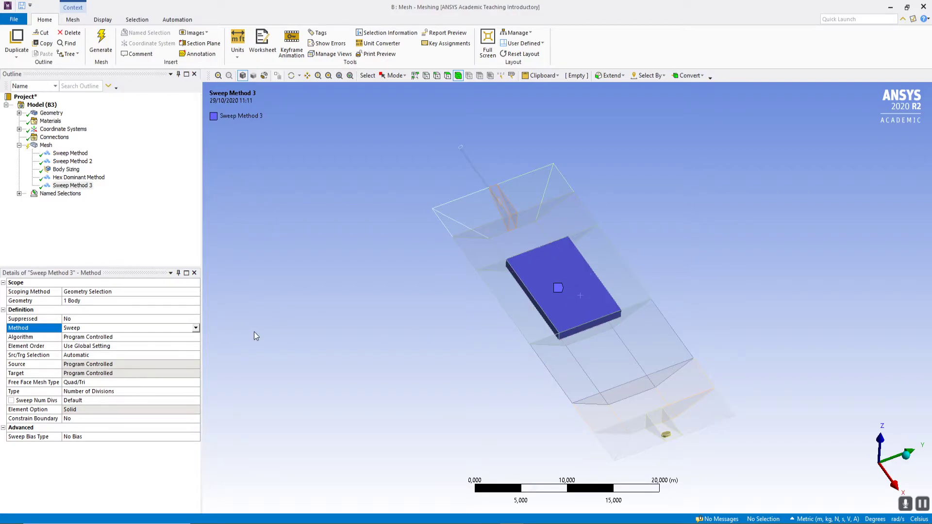
pyautogui.click(134, 249)
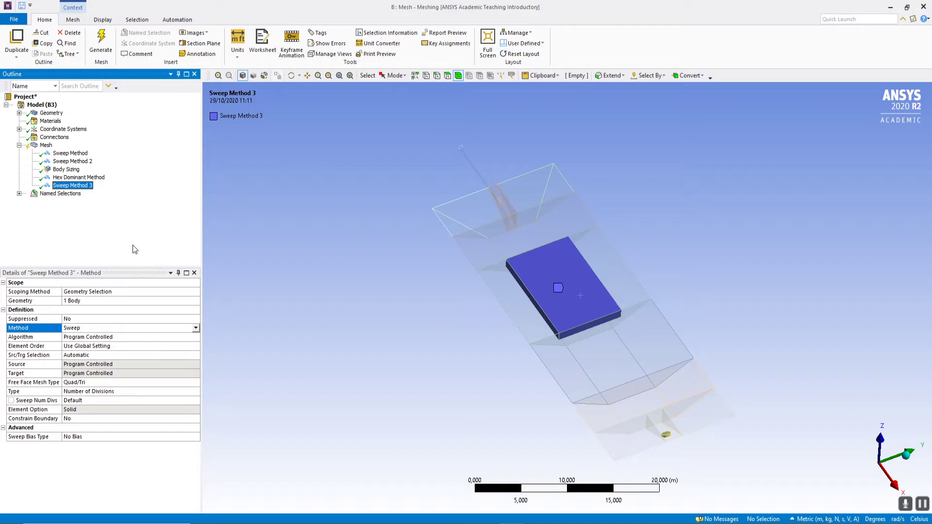
# Generate the mesh on only the central rectangular block.
pyautogui.moveTo(552, 328); pyautogui.dragTo(559, 287, button='middle')
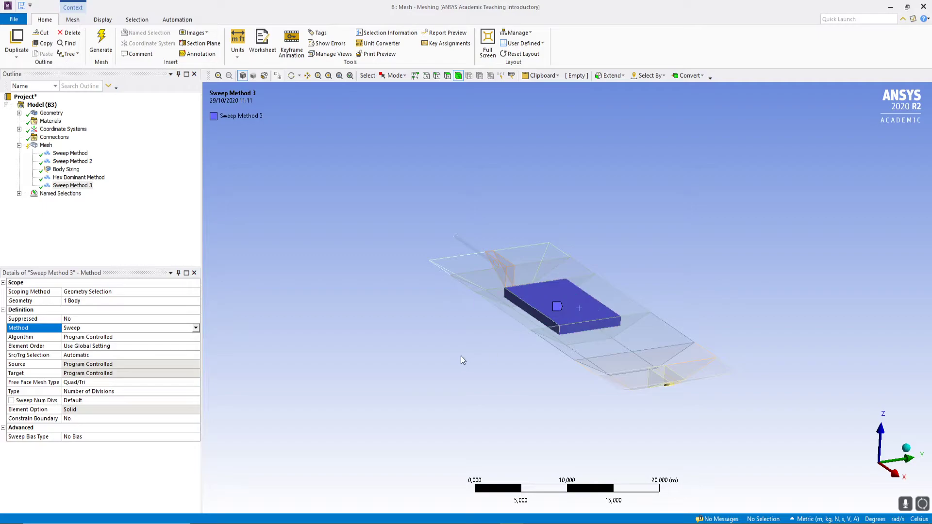
pyautogui.scroll(4, 601, 315)
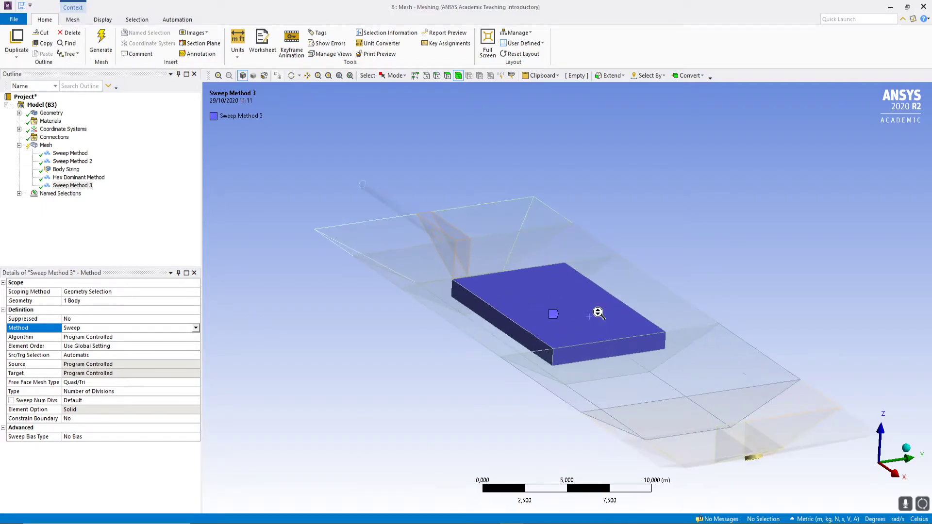
pyautogui.click(556, 312)
pyautogui.rightClick(554, 309)
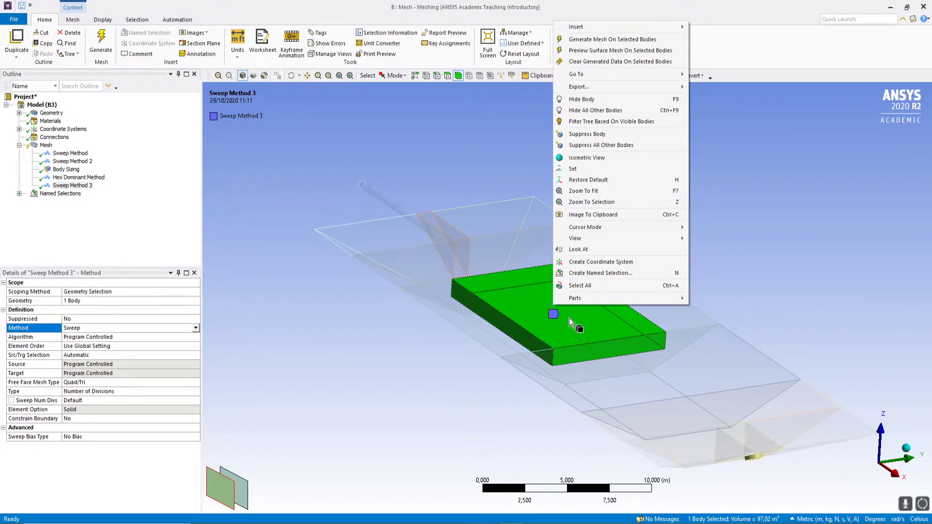
pyautogui.rightClick(555, 323)
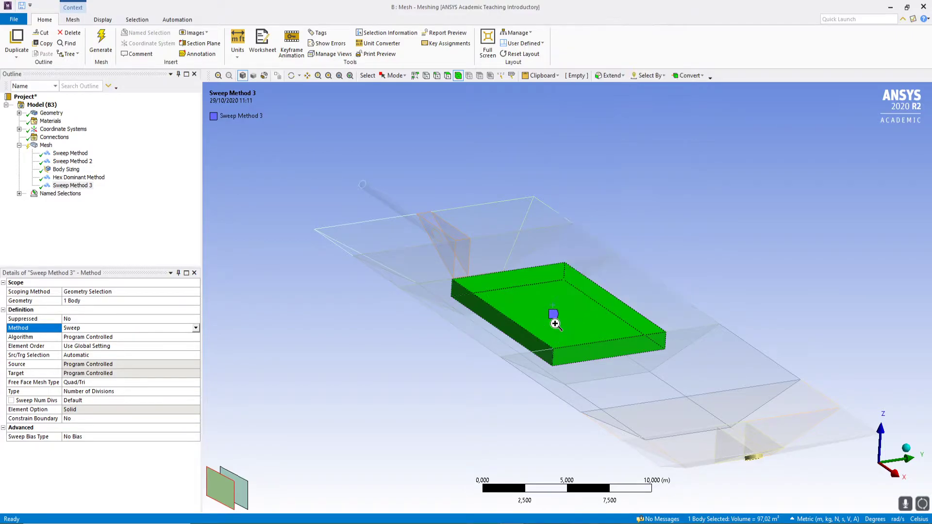
pyautogui.click(547, 328)
pyautogui.rightClick(548, 329)
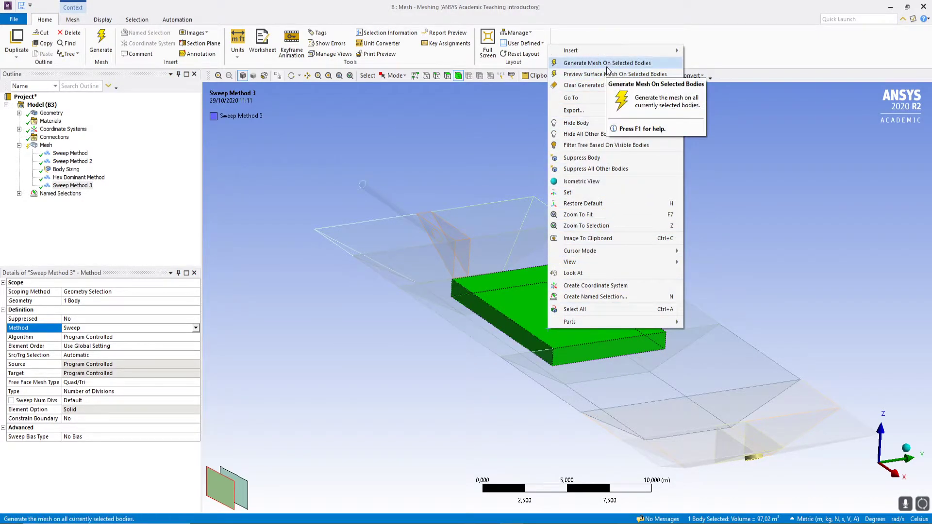
pyautogui.click(660, 63)
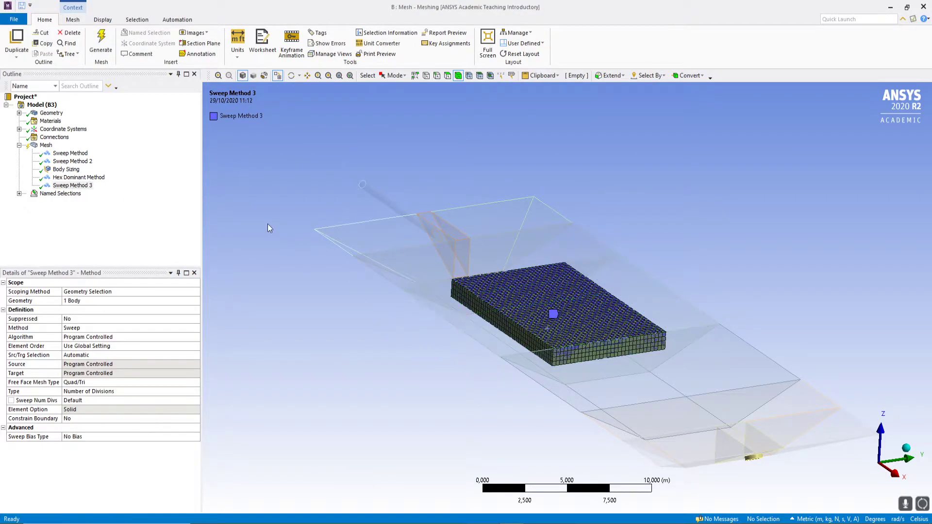
# Check the block's mesh and its statistics, and clear all generated mesh data from the model.
pyautogui.click(46, 145)
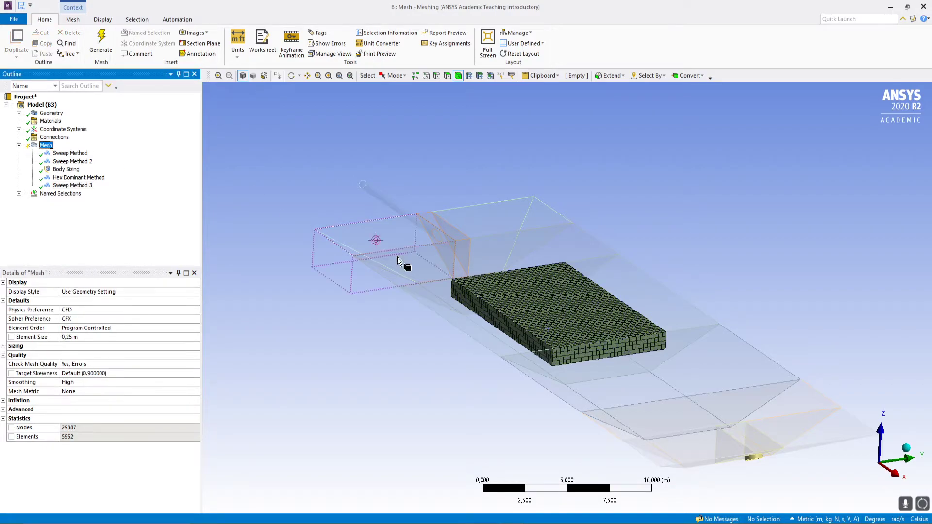
pyautogui.scroll(5, 523, 365)
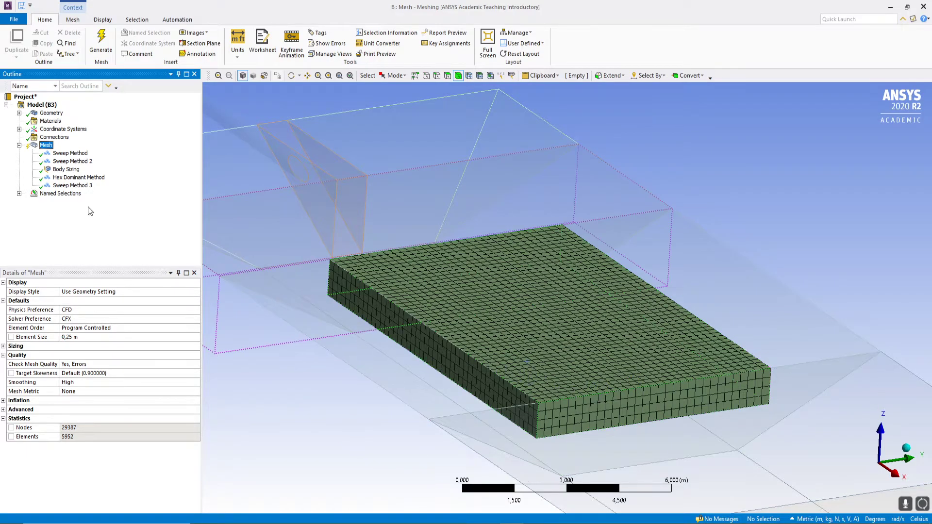
pyautogui.rightClick(48, 151)
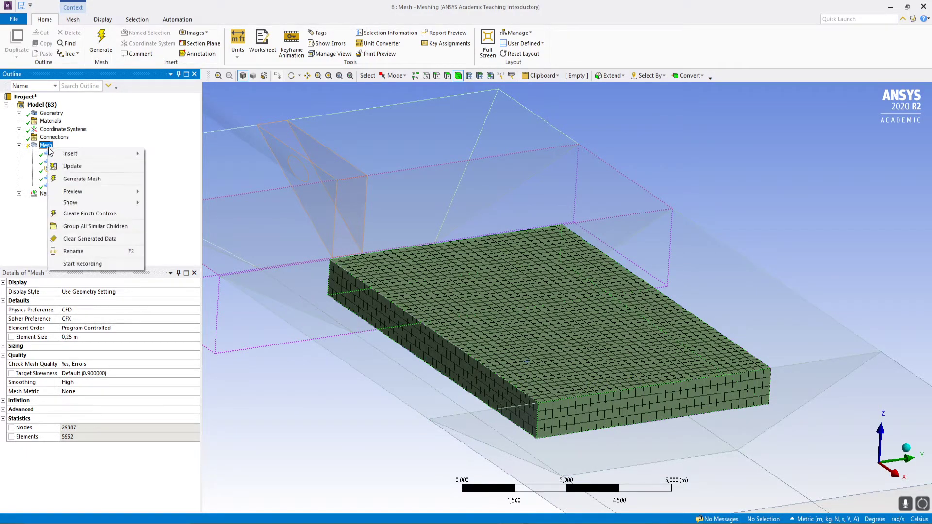
pyautogui.click(111, 239)
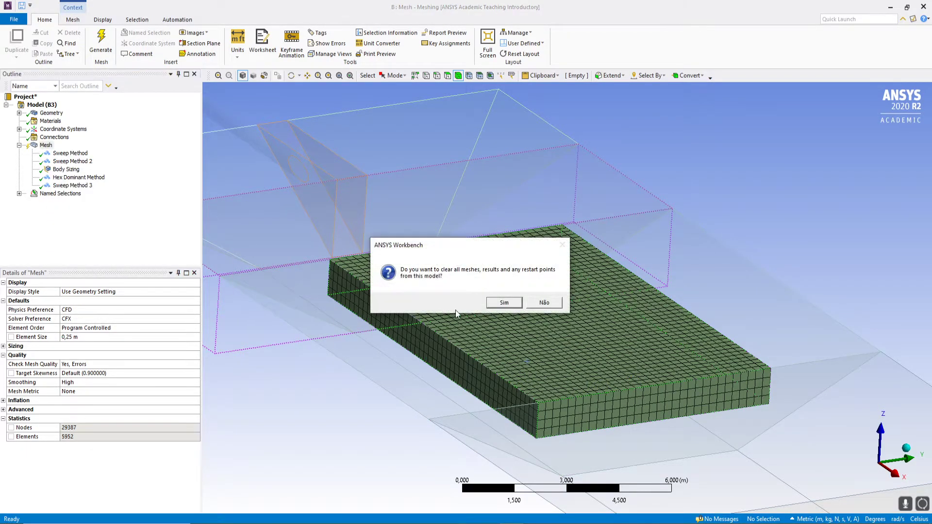
pyautogui.press('Return')
# Insert a sizing control under the mesh.
pyautogui.scroll(-5, 449, 306)
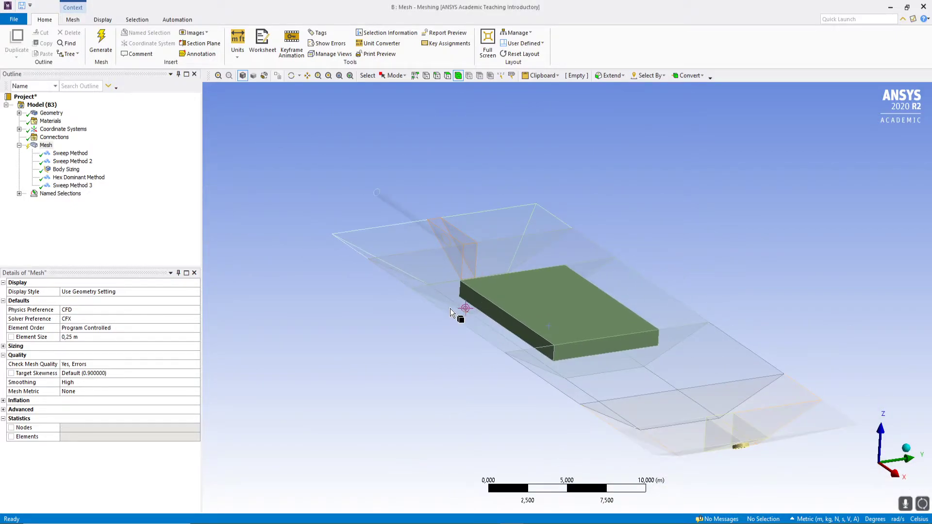
pyautogui.moveTo(551, 305); pyautogui.dragTo(542, 330, button='middle')
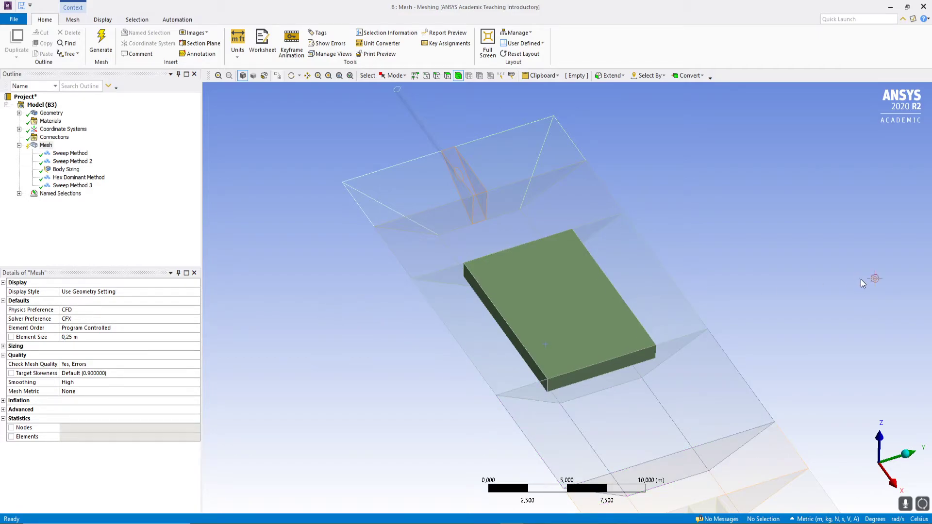
pyautogui.rightClick(58, 148)
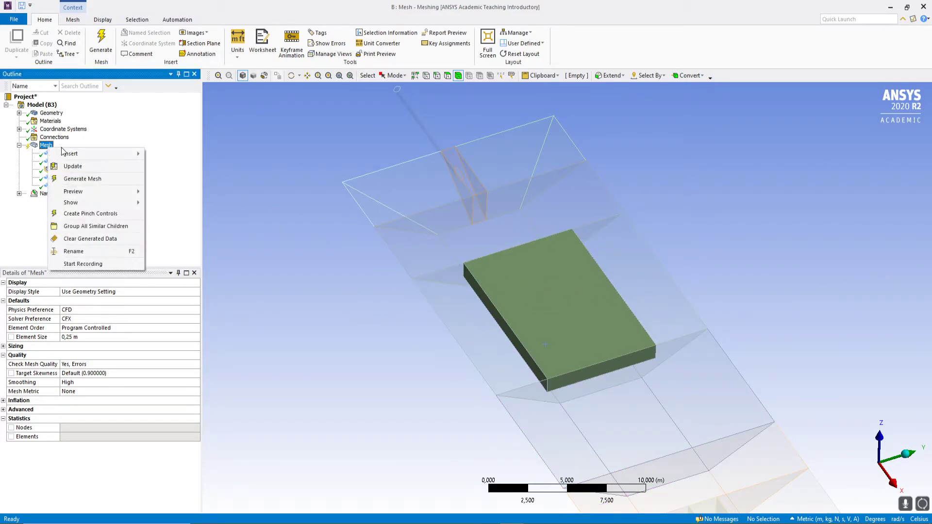
pyautogui.moveTo(73, 155)
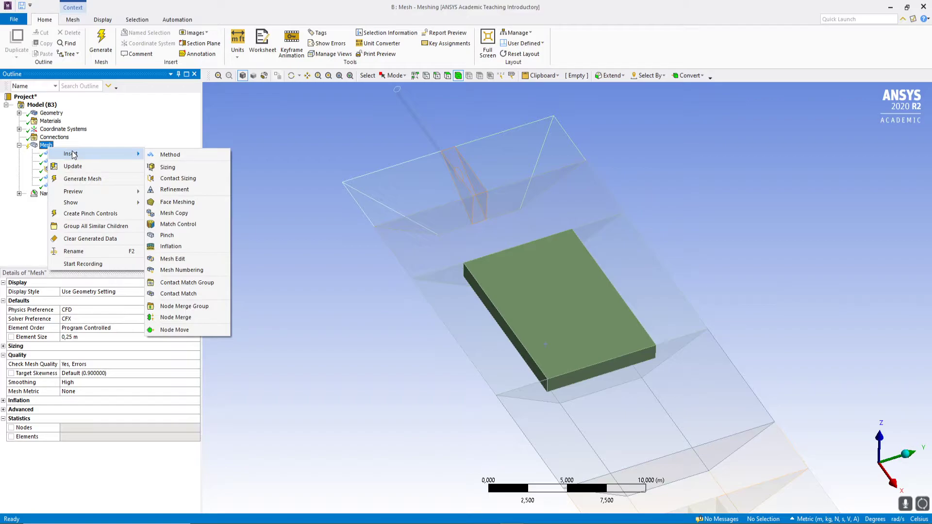
pyautogui.click(192, 172)
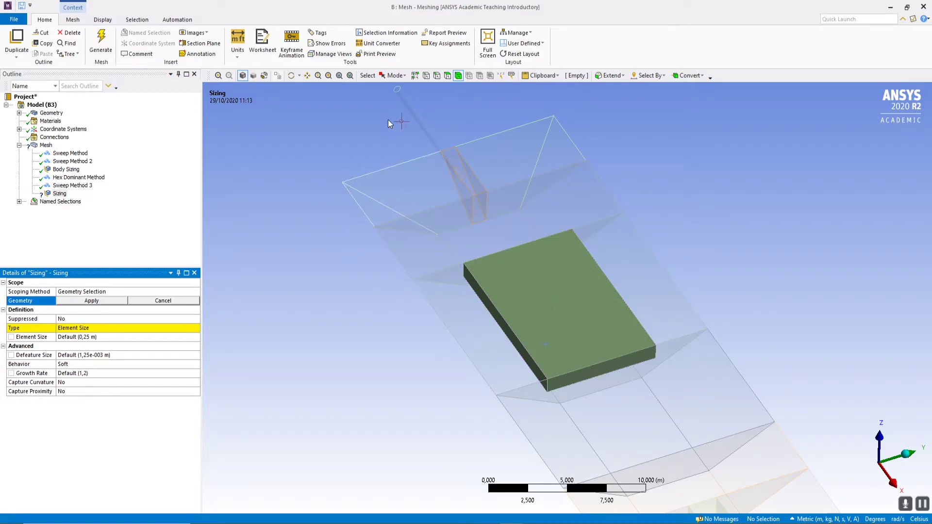
# Scope the new sizing control to the four vertical corner edges of the central rectangular block.
pyautogui.click(438, 76)
pyautogui.click(547, 387)
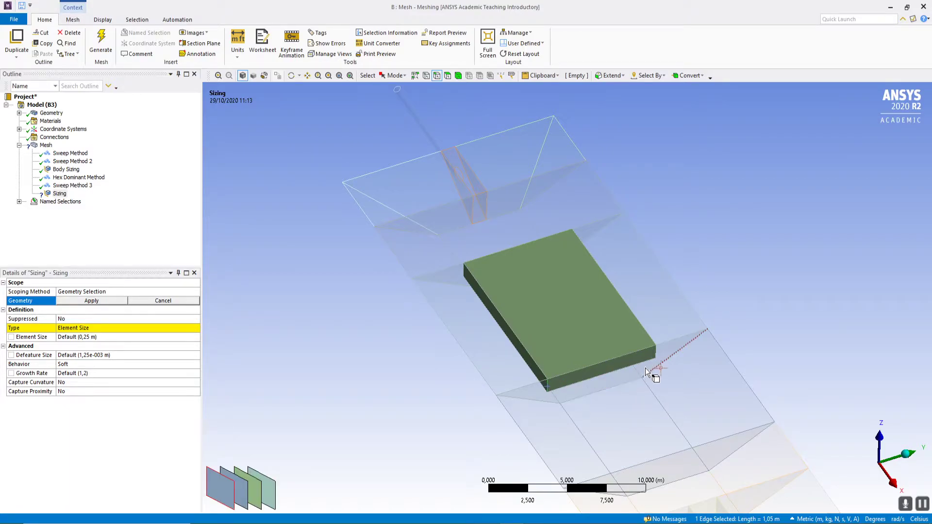
pyautogui.keyDown('ctrl'); pyautogui.click(654, 355); pyautogui.keyUp('ctrl')
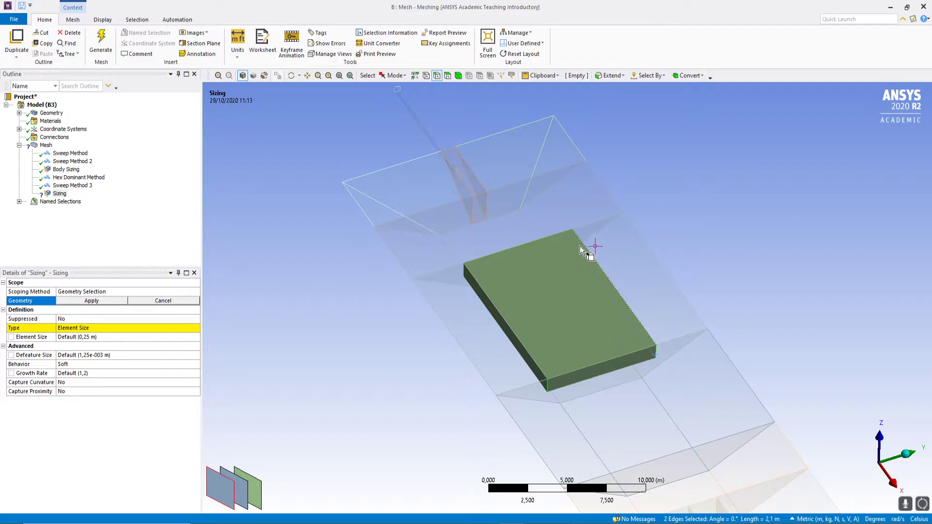
pyautogui.keyDown('ctrl'); pyautogui.click(570, 238); pyautogui.keyUp('ctrl')
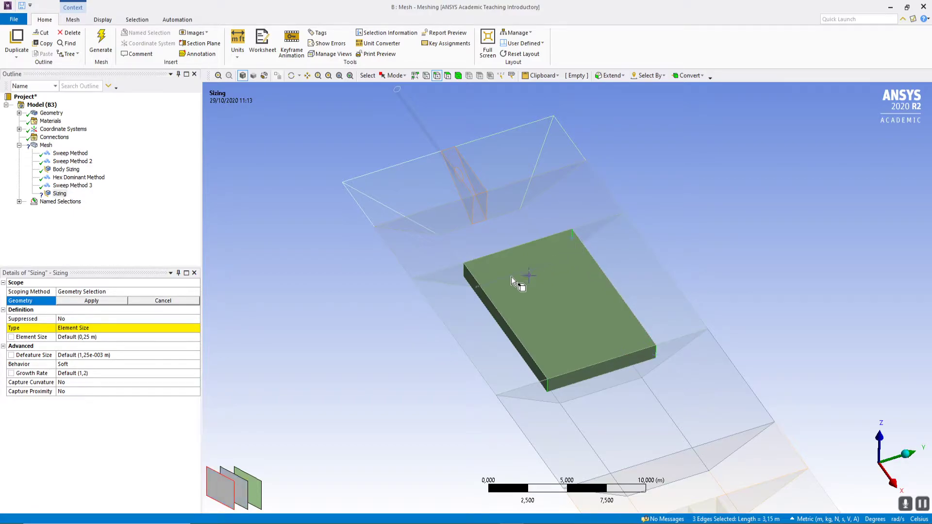
pyautogui.keyDown('ctrl'); pyautogui.click(464, 273); pyautogui.keyUp('ctrl')
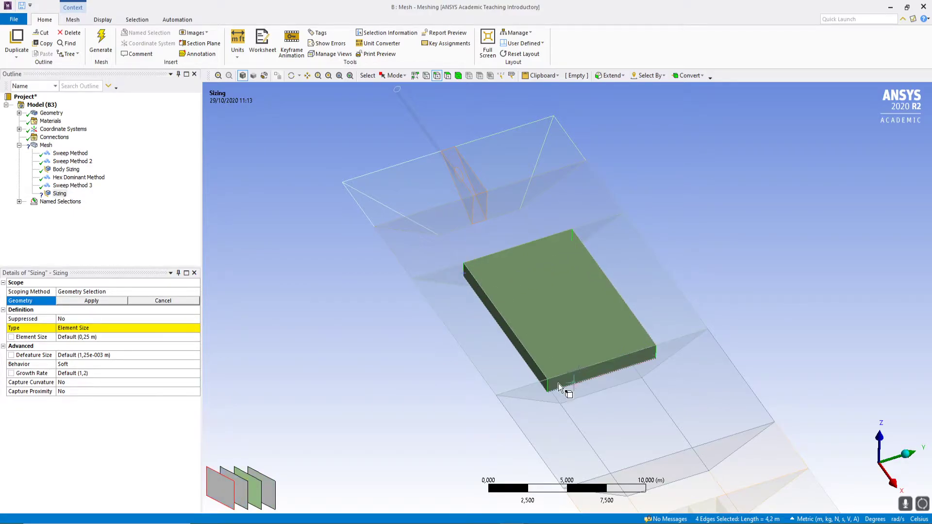
pyautogui.moveTo(554, 315); pyautogui.dragTo(495, 292, button='middle')
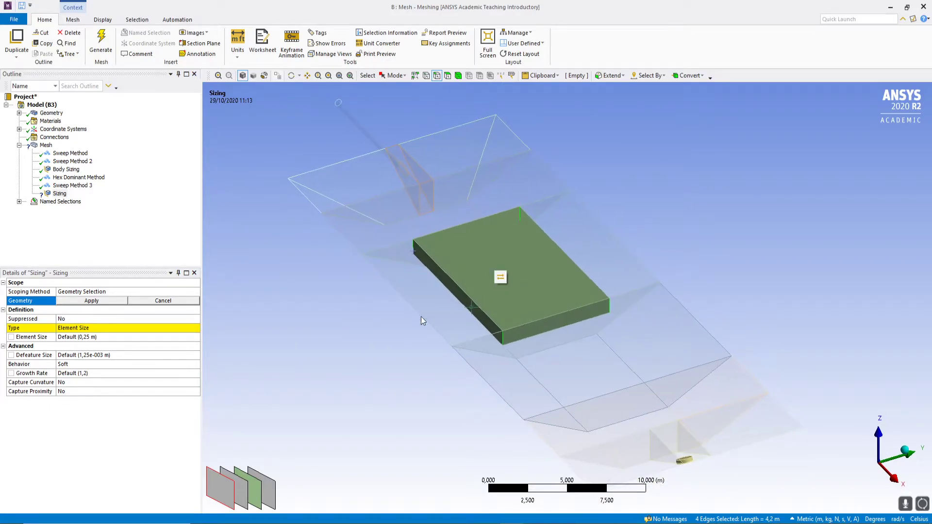
pyautogui.click(99, 299)
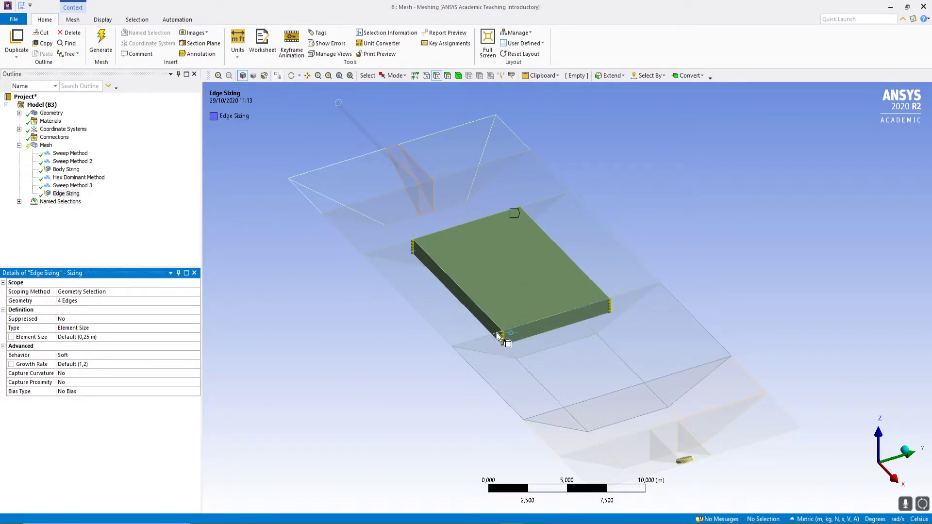
# Define the edge sizing on the block's vertical edges by Number of Divisions, with 10 divisions.
pyautogui.scroll(5, 519, 348)
pyautogui.moveTo(474, 352); pyautogui.dragTo(474, 322, button='middle')
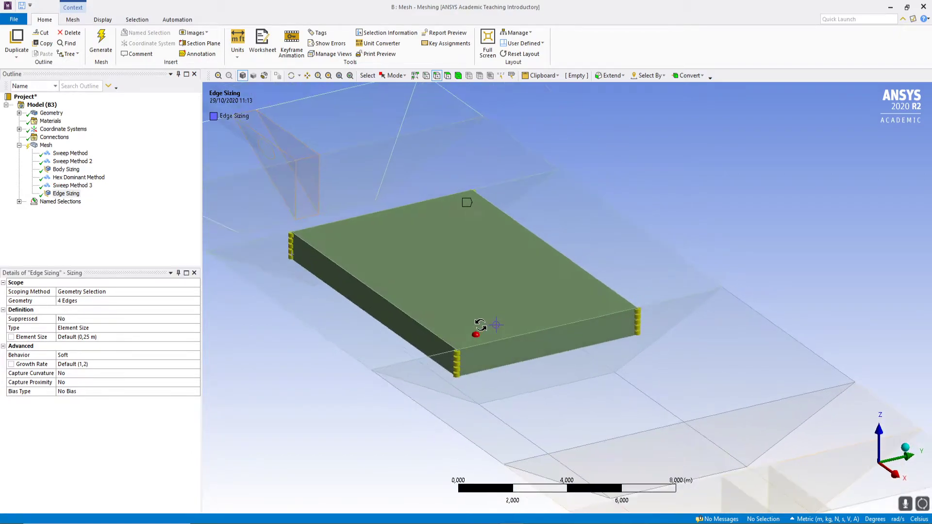
pyautogui.scroll(2, 463, 376)
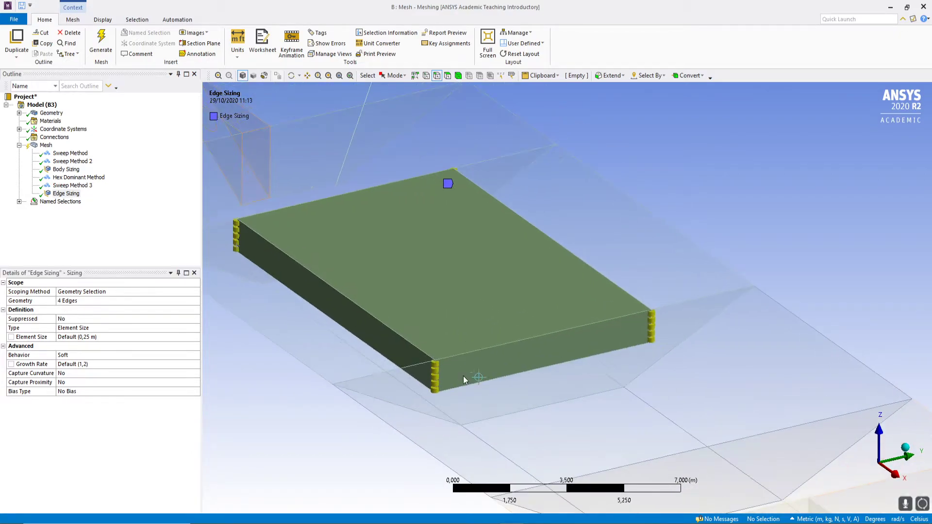
pyautogui.click(307, 76)
pyautogui.scroll(8, 501, 272)
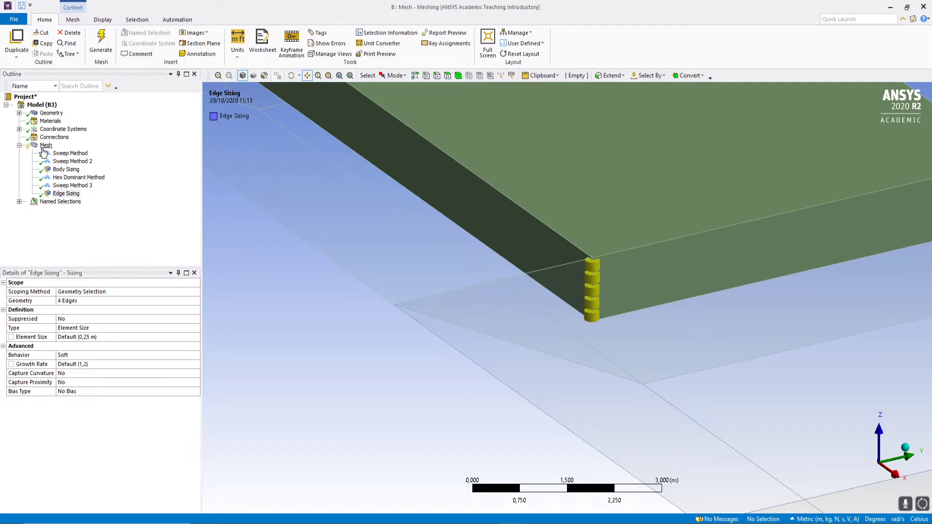
pyautogui.click(196, 329)
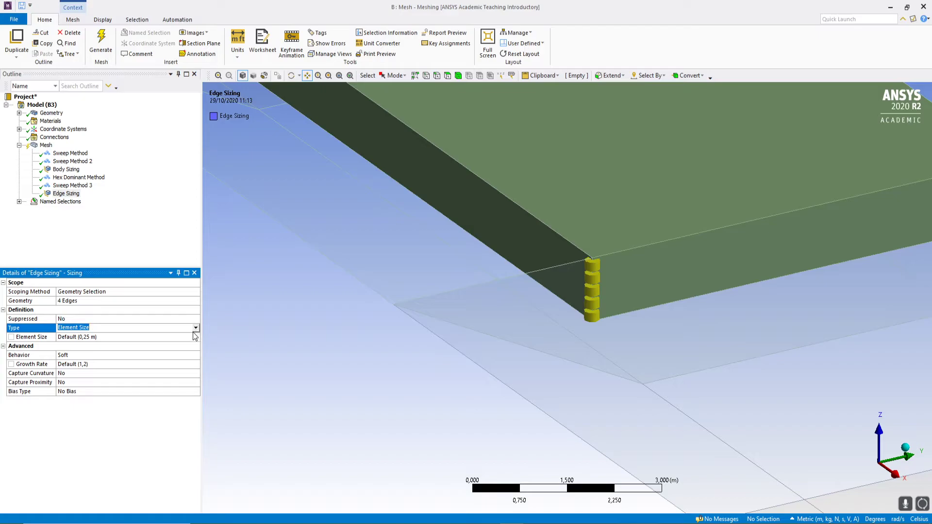
pyautogui.click(196, 329)
pyautogui.click(103, 347)
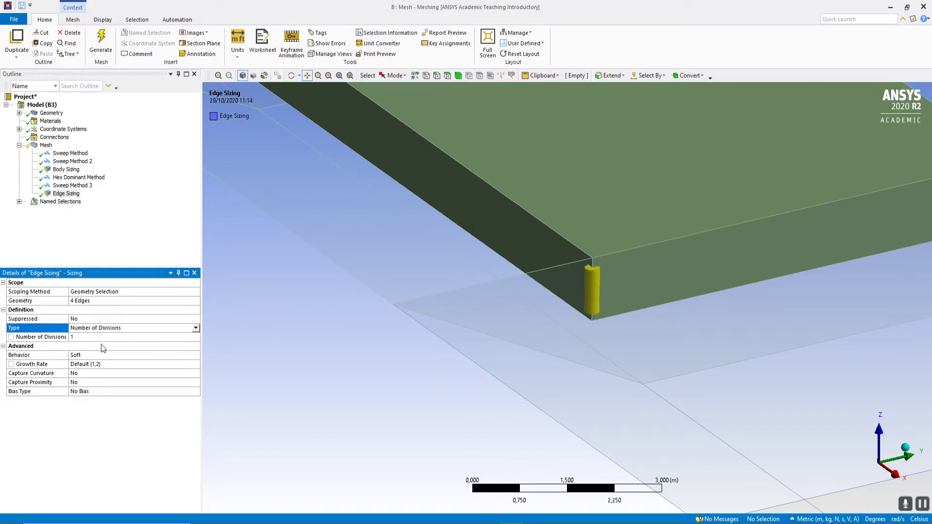
pyautogui.click(97, 337)
pyautogui.write('10')
pyautogui.press('Return')
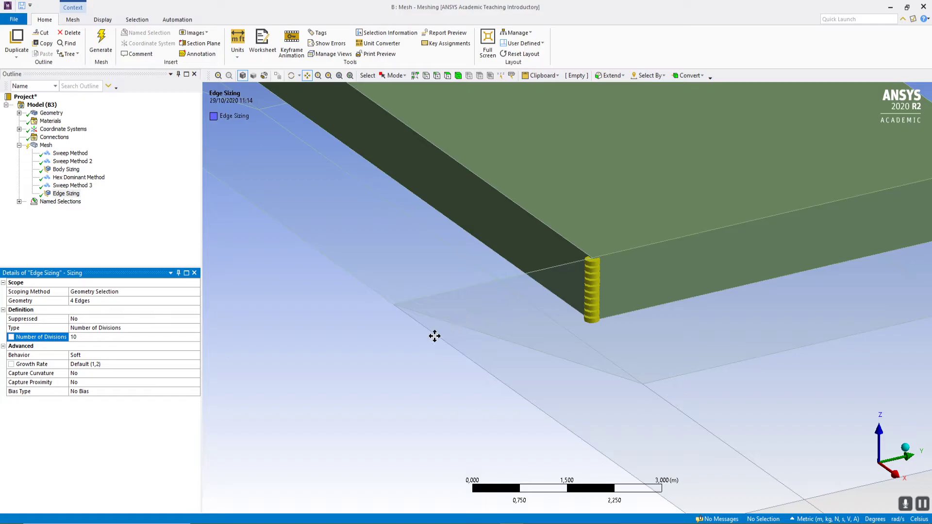
# Enable Capture Curvature for the edge sizing, keeping the default curvature normal angle.
pyautogui.click(103, 375)
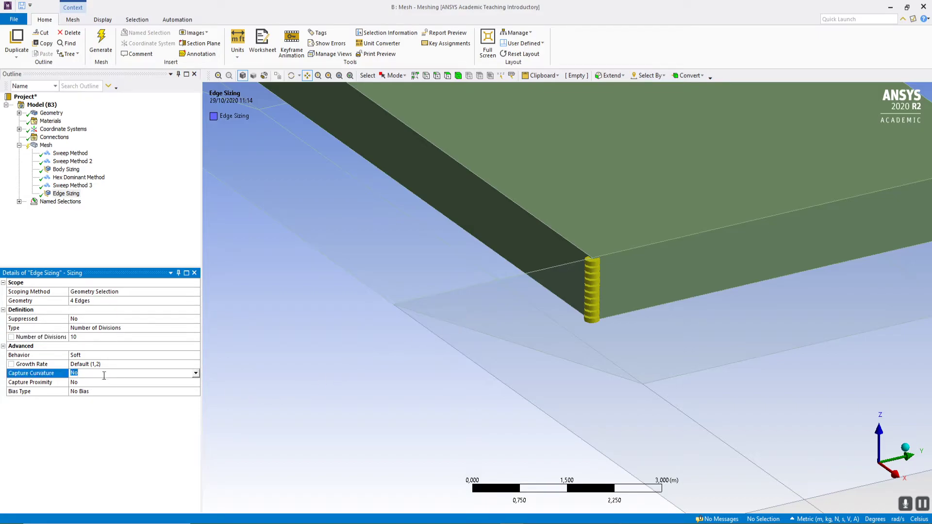
pyautogui.click(165, 375)
pyautogui.click(136, 385)
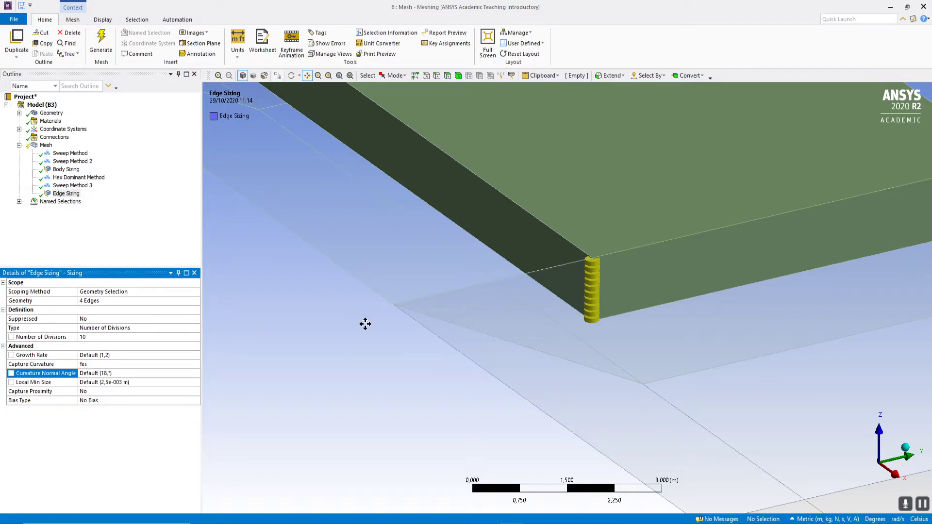
# Generate the mesh on only the central rectangular block with the edge sizing applied.
pyautogui.scroll(-5, 526, 289)
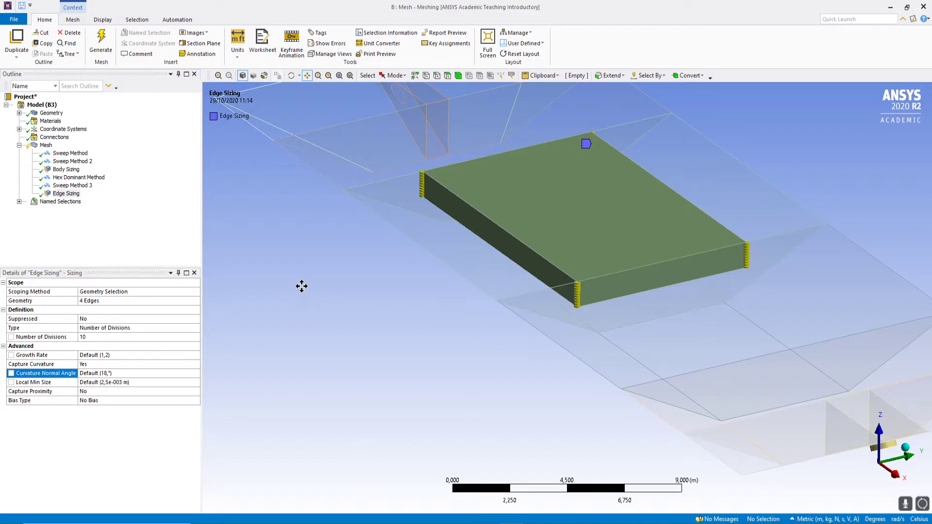
pyautogui.click(66, 193)
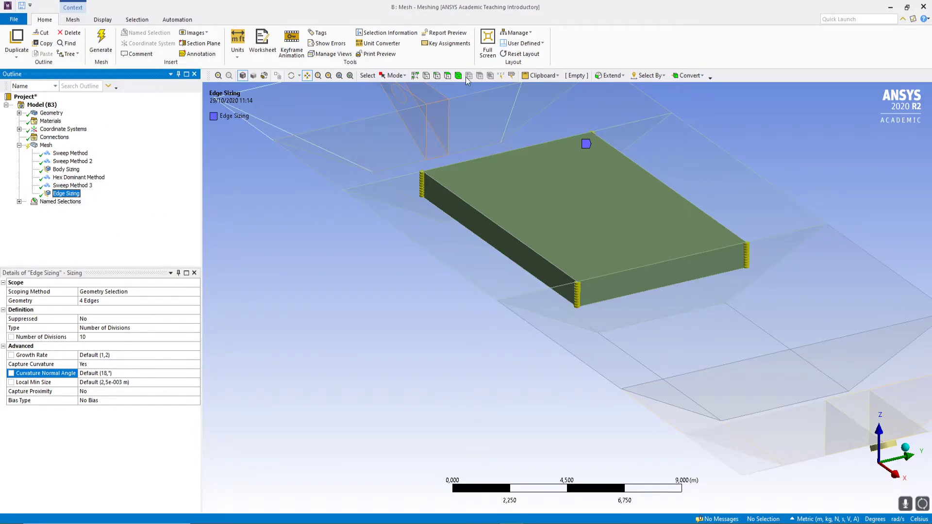
pyautogui.click(617, 208)
pyautogui.rightClick(617, 208)
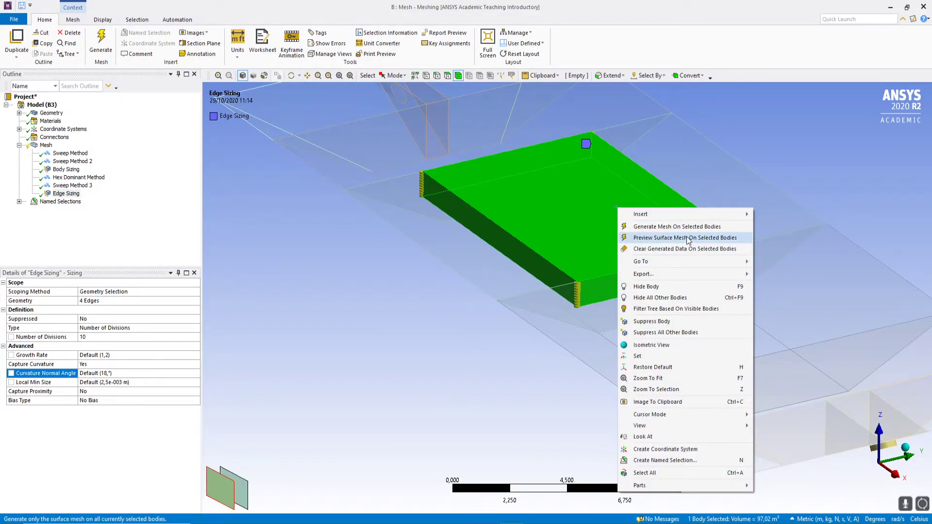
pyautogui.click(675, 227)
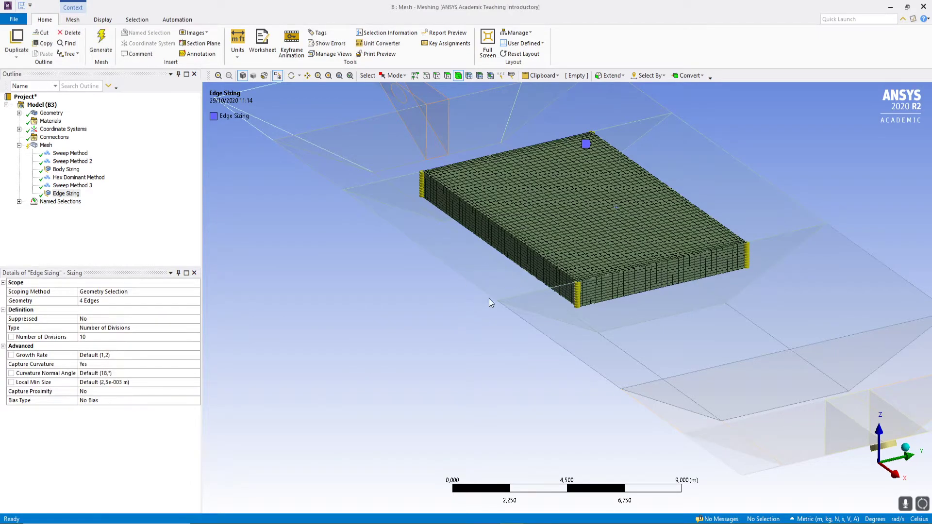
# Examine the block's mesh divisions and the node and element statistics, and highlight the basin's inlet and outlet pipes.
pyautogui.click(46, 145)
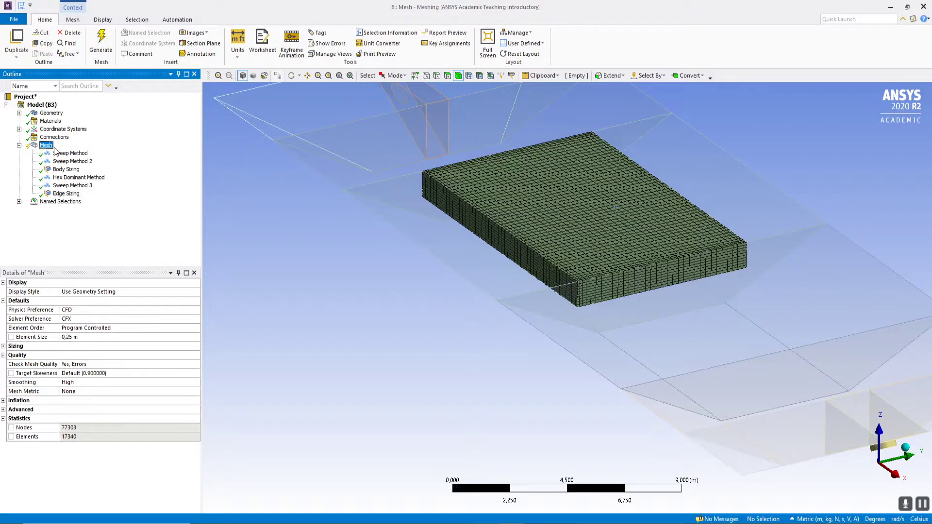
pyautogui.scroll(2, 578, 313)
pyautogui.scroll(2, 614, 317)
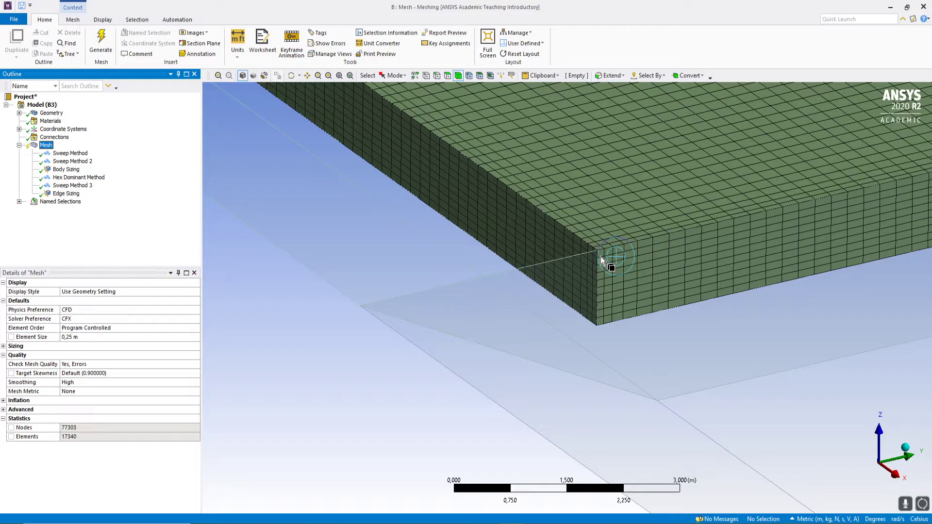
pyautogui.scroll(-5, 600, 237)
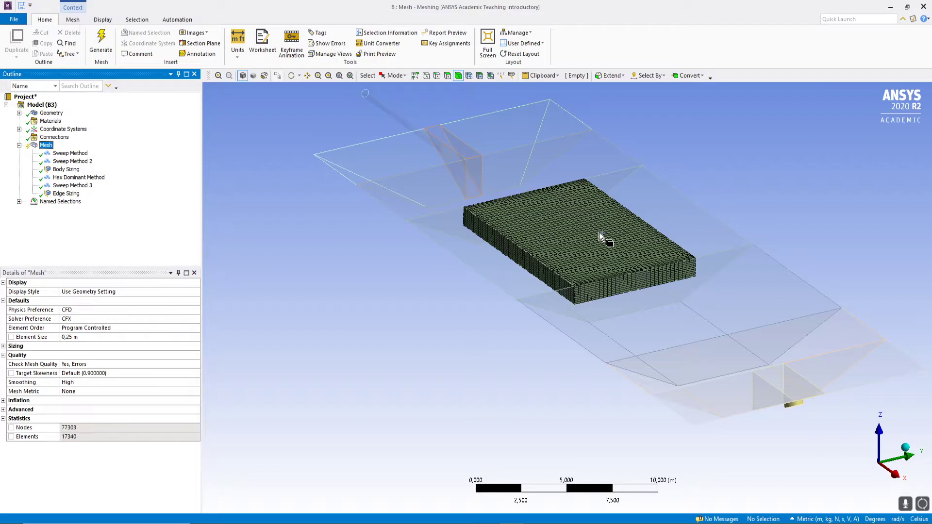
pyautogui.scroll(-1, 570, 174)
pyautogui.click(424, 149)
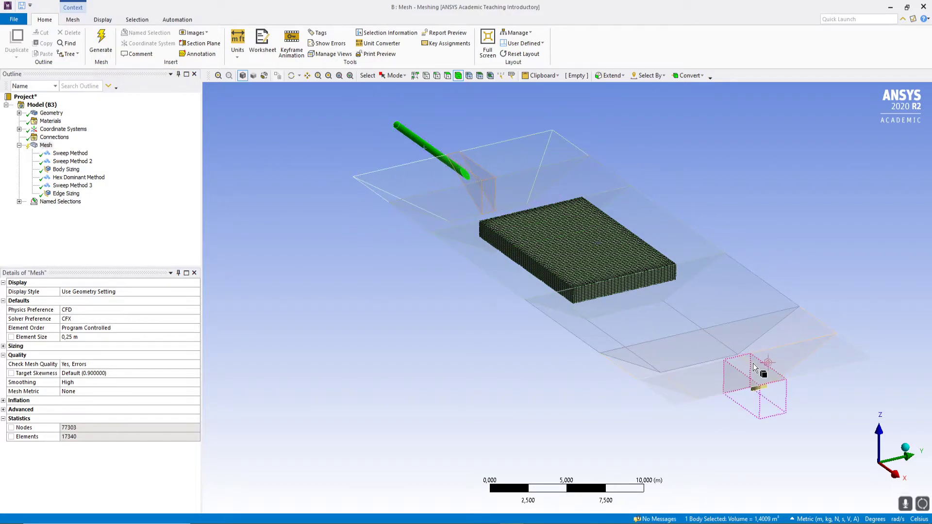
pyautogui.keyDown('ctrl'); pyautogui.click(761, 389); pyautogui.keyUp('ctrl')
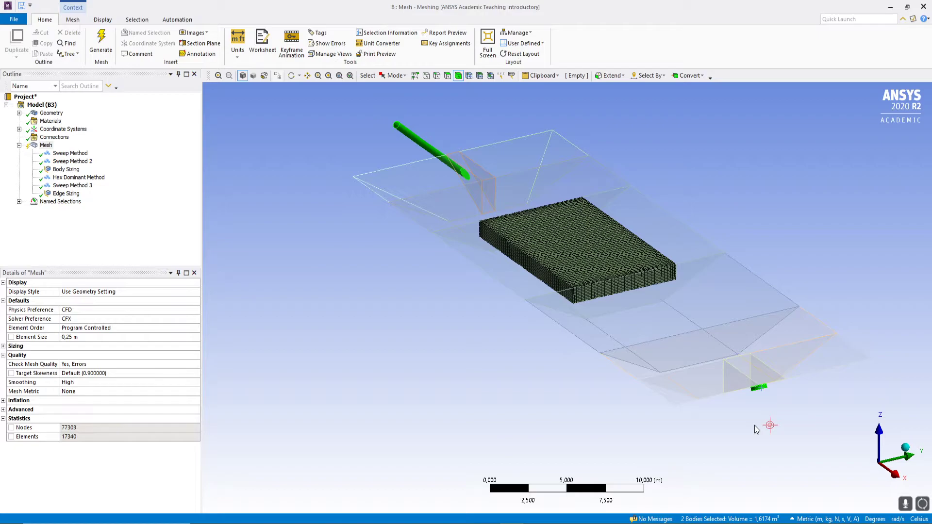
# Clear the generated mesh data on the central rectangular block.
pyautogui.click(588, 263)
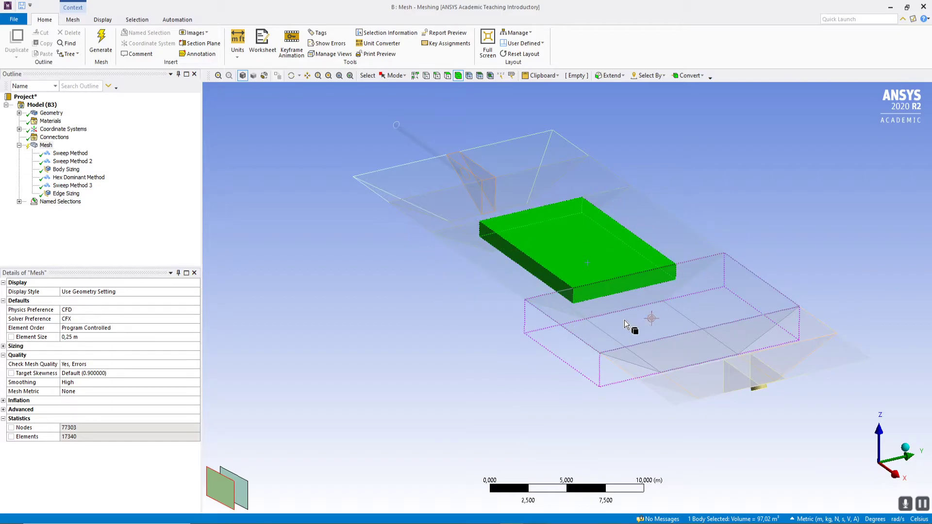
pyautogui.click(536, 343)
pyautogui.click(562, 265)
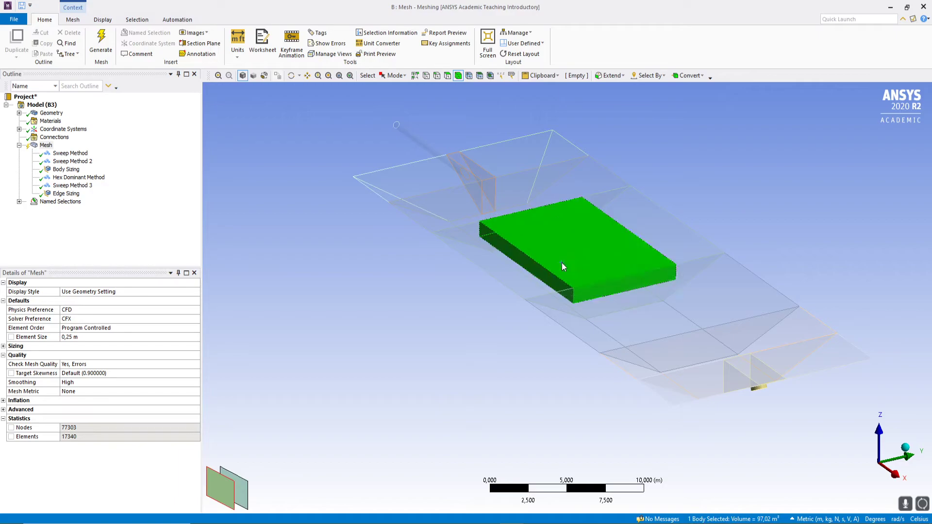
pyautogui.rightClick(562, 263)
pyautogui.click(622, 49)
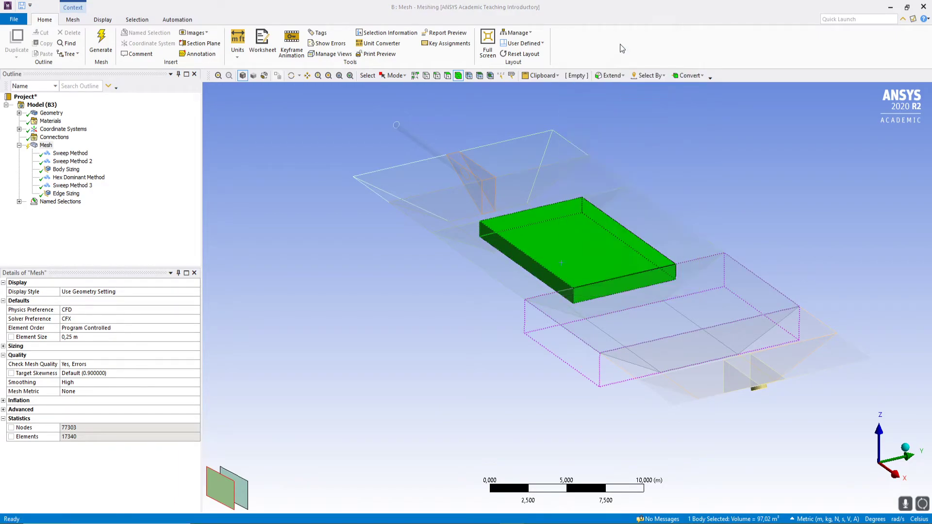
pyautogui.click(501, 304)
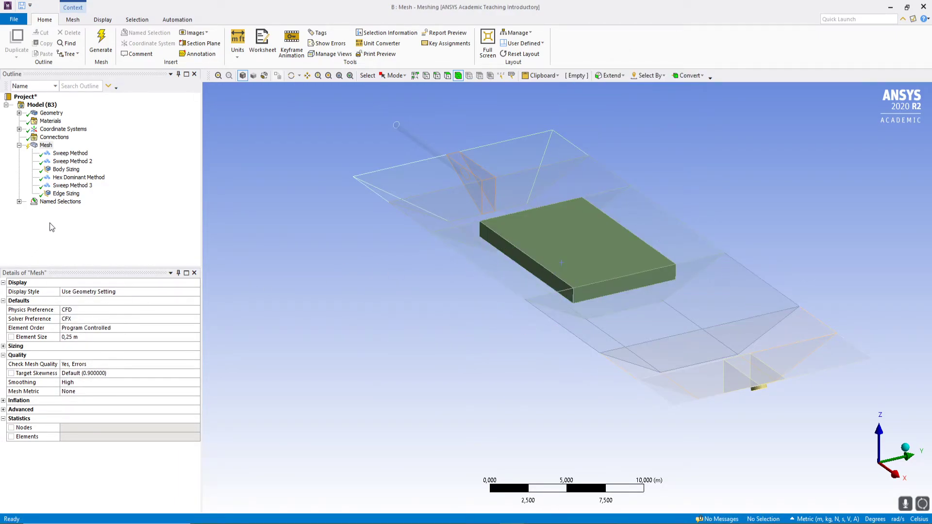
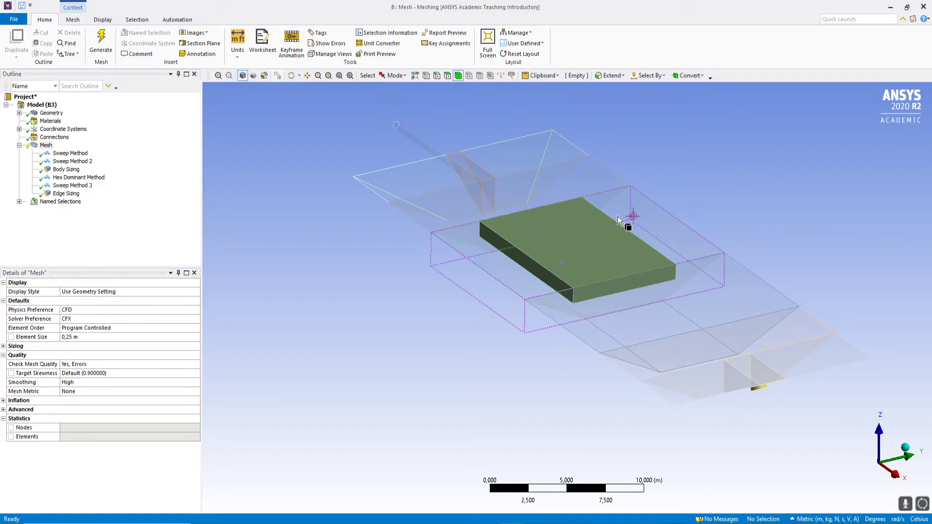
# Create a named selection called Inlet on the circular end face of the basin's long inlet pipe.
pyautogui.scroll(-1, 602, 249)
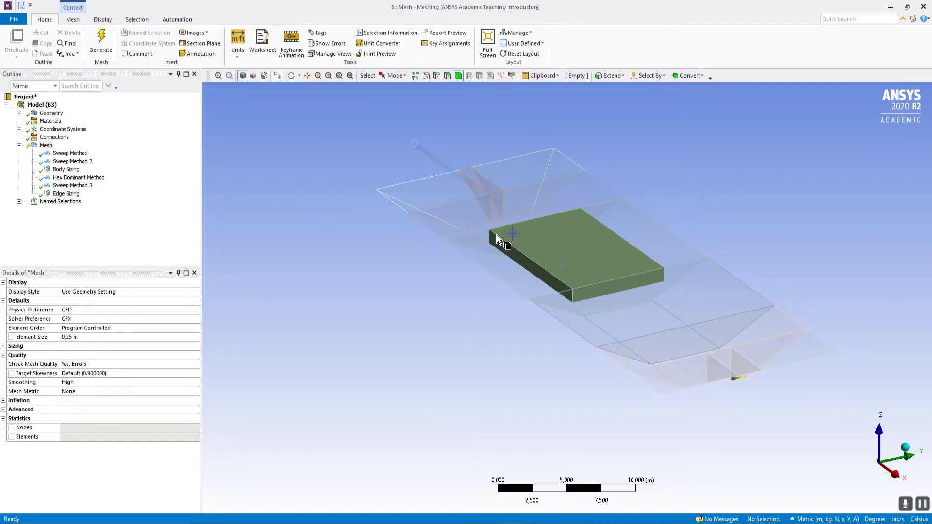
pyautogui.moveTo(545, 265); pyautogui.dragTo(553, 281, button='middle')
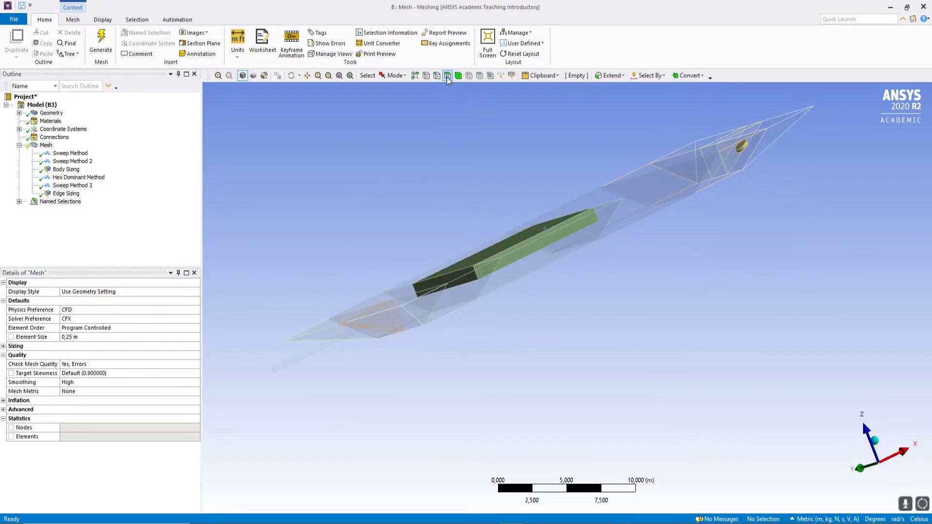
pyautogui.moveTo(393, 306); pyautogui.dragTo(325, 326, button='middle')
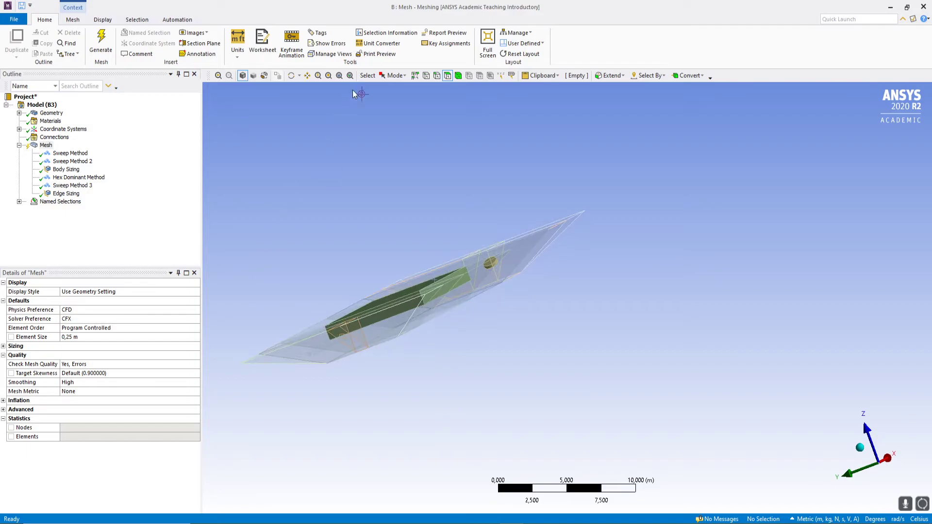
pyautogui.click(329, 75)
pyautogui.moveTo(308, 357); pyautogui.dragTo(333, 366)
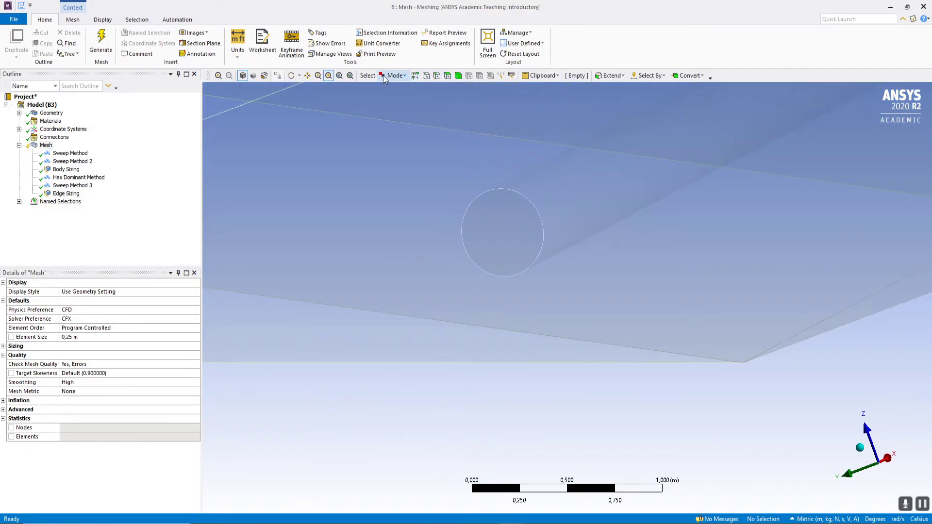
pyautogui.click(446, 78)
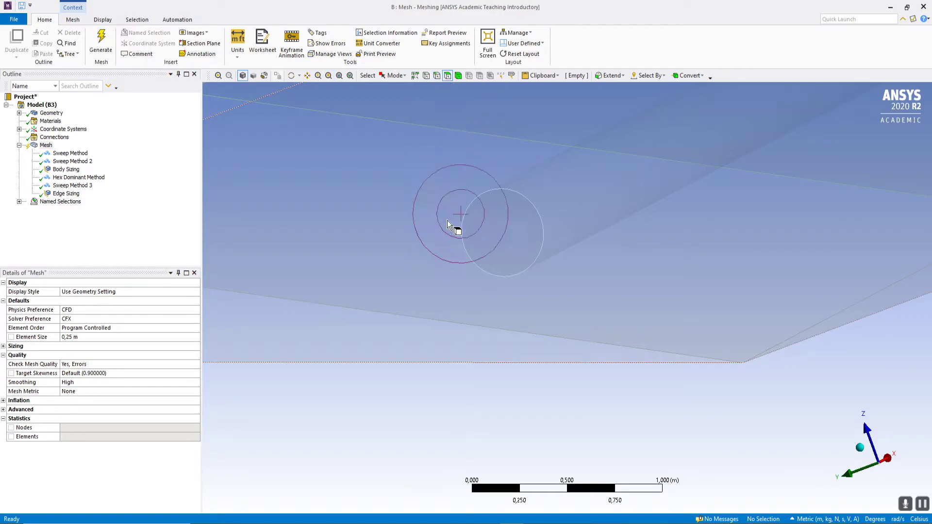
pyautogui.click(502, 246)
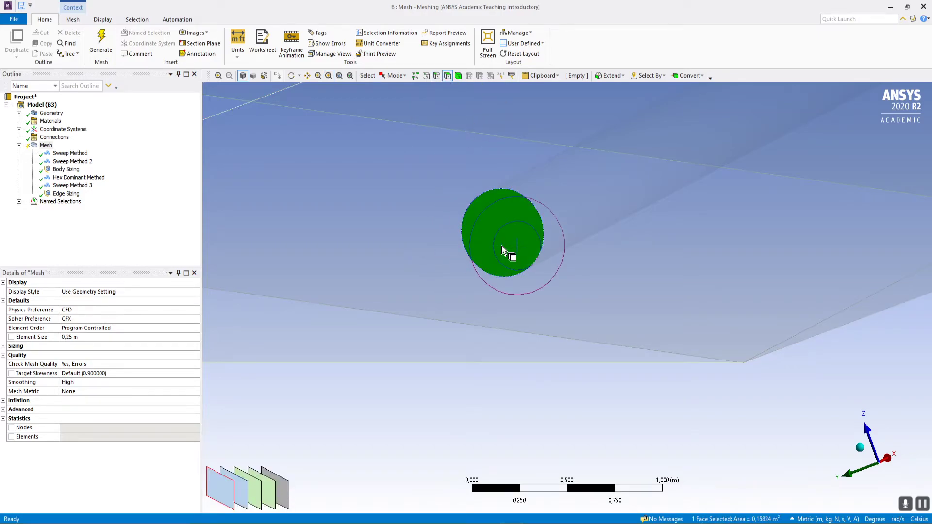
pyautogui.rightClick(502, 246)
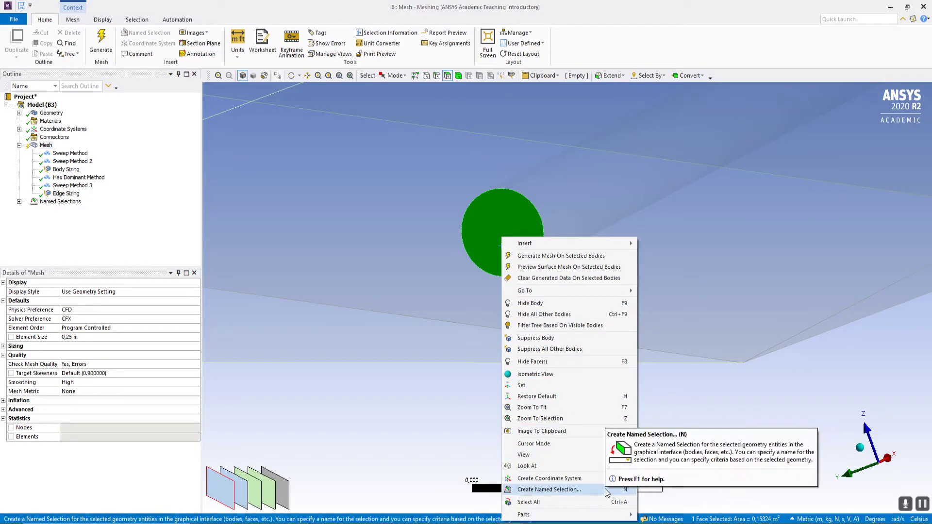
pyautogui.click(428, 379)
pyautogui.click(496, 236)
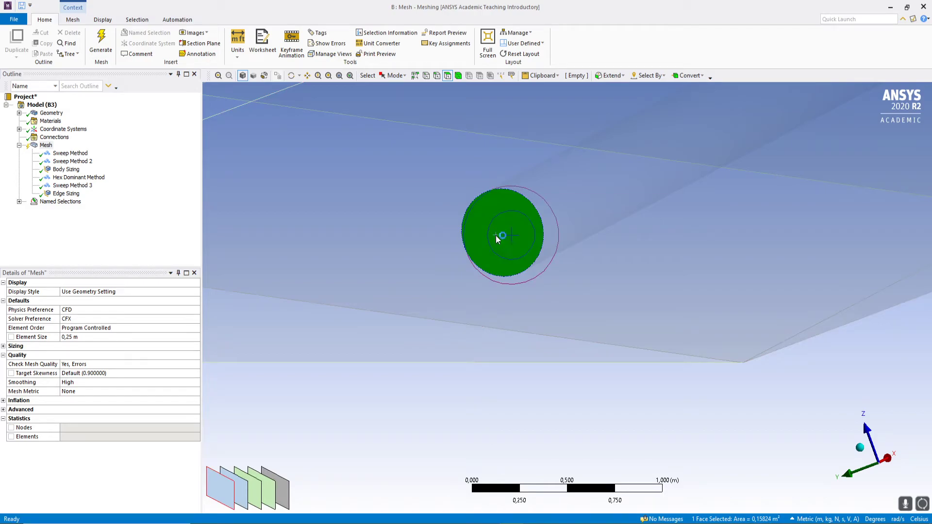
pyautogui.press('n')
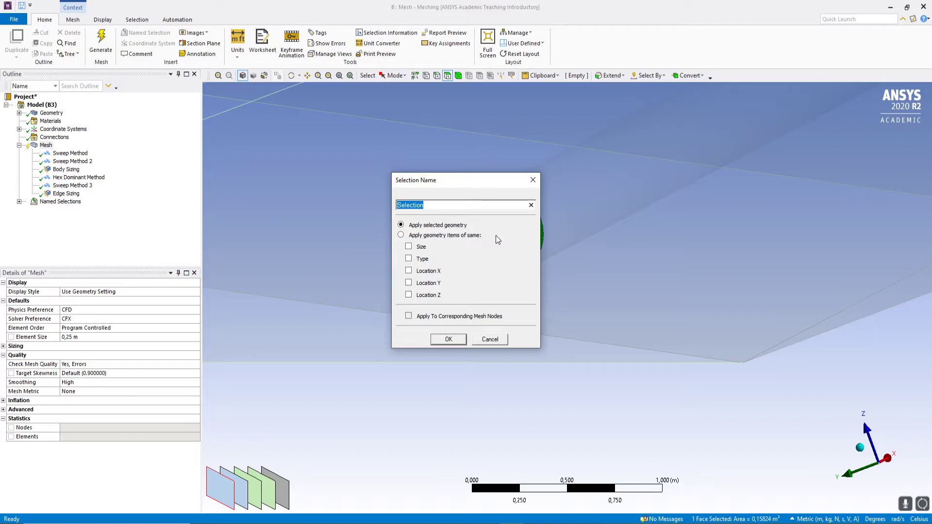
pyautogui.write('Inlet')
pyautogui.press('Return')
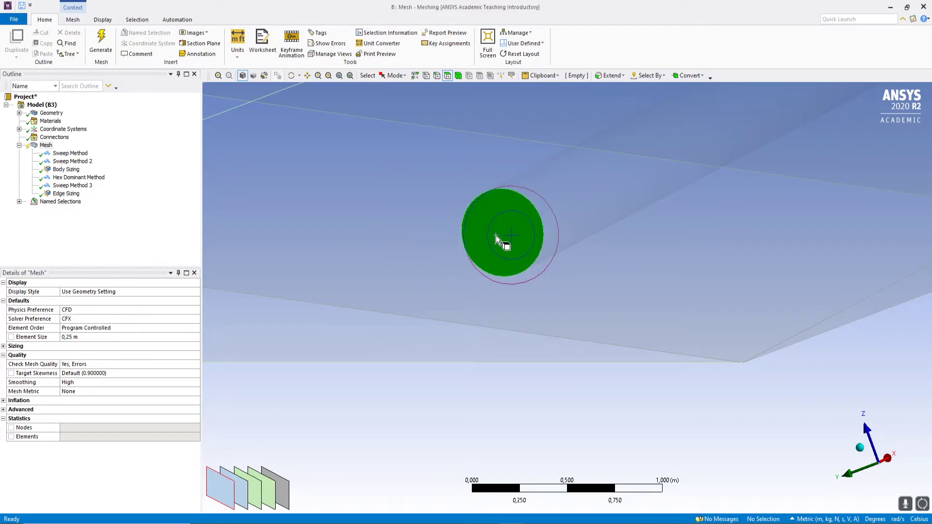
# Delete the imported Symmetry named selection from the model.
pyautogui.click(19, 201)
pyautogui.click(65, 209)
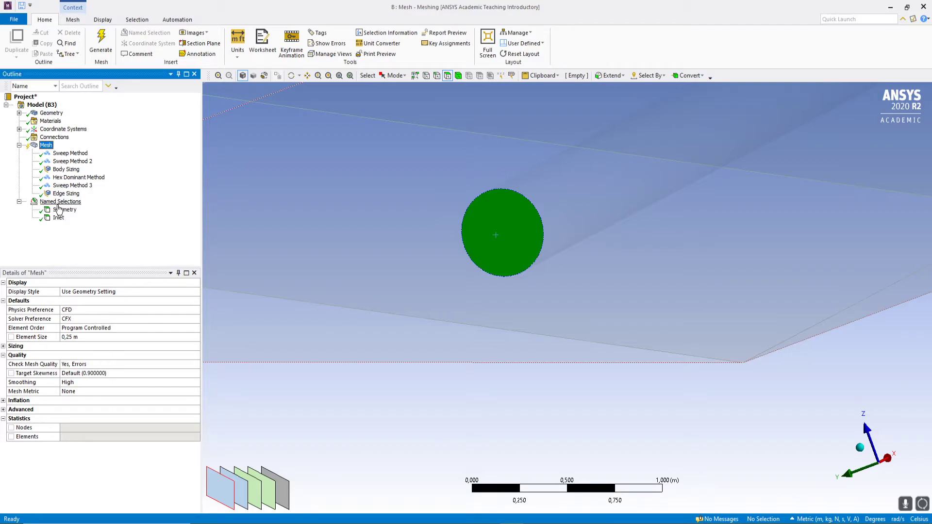
pyautogui.press('Delete')
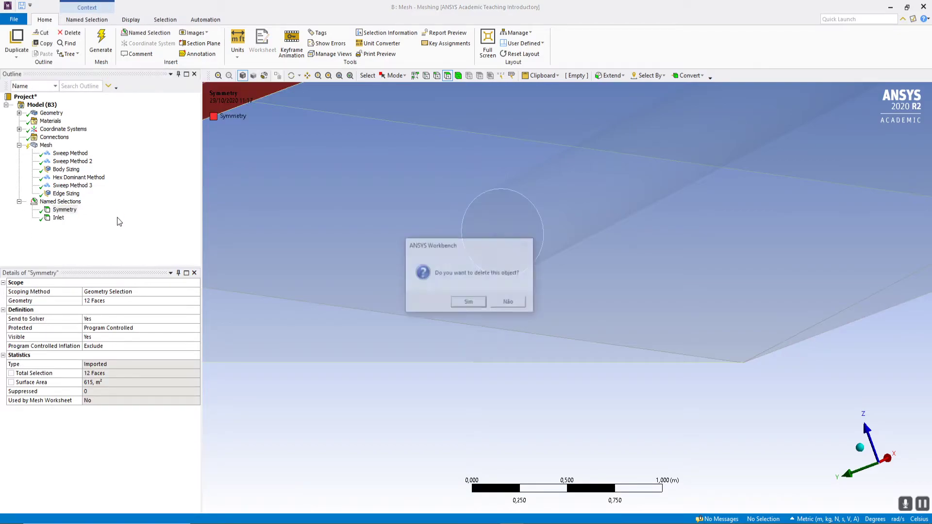
pyautogui.click(463, 303)
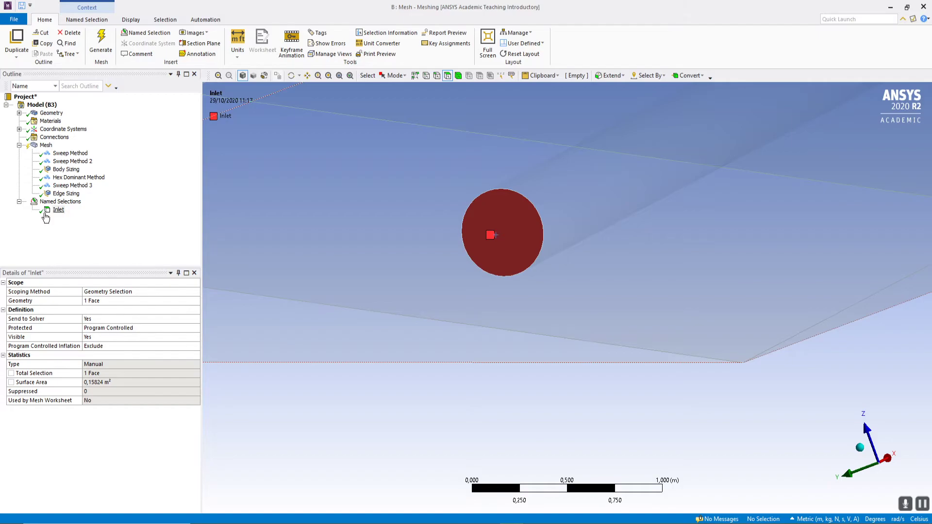
# Create a named selection called Outlet on the circular end face of the short outlet pipe.
pyautogui.scroll(-3, 565, 239)
pyautogui.scroll(-3, 562, 236)
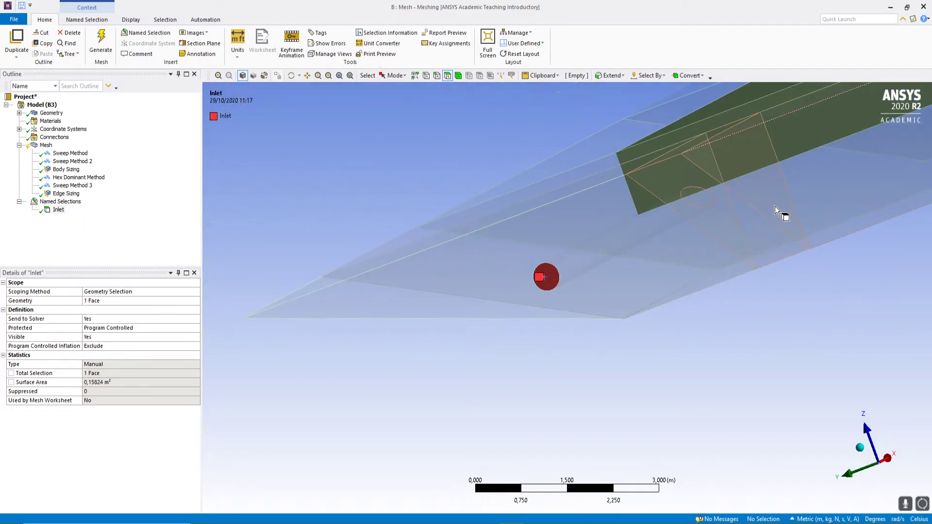
pyautogui.moveTo(724, 207); pyautogui.dragTo(628, 199, button='middle')
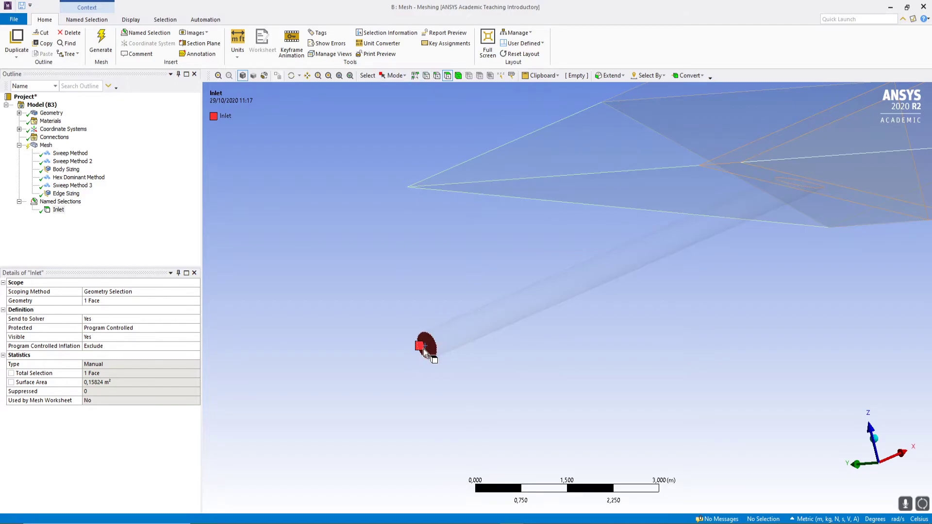
pyautogui.click(339, 75)
pyautogui.moveTo(770, 211); pyautogui.dragTo(738, 243, button='middle')
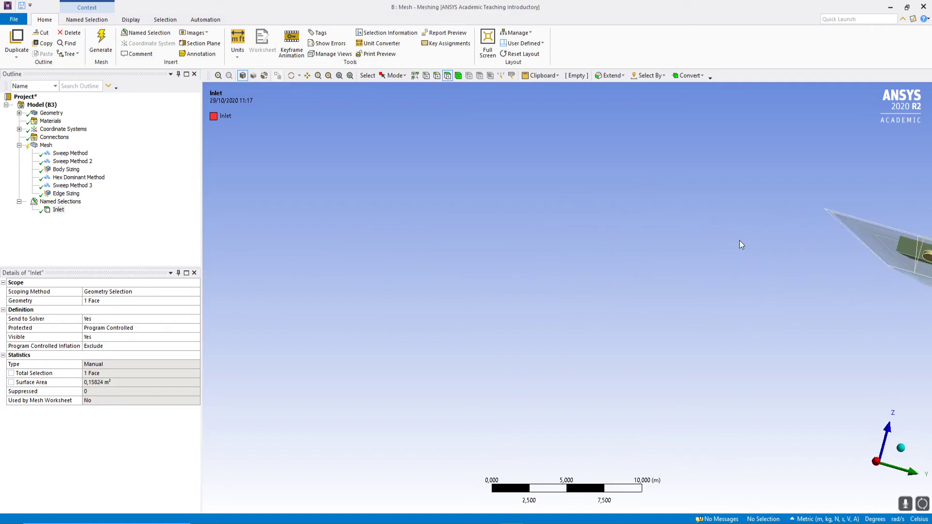
pyautogui.click(339, 75)
pyautogui.click(502, 271)
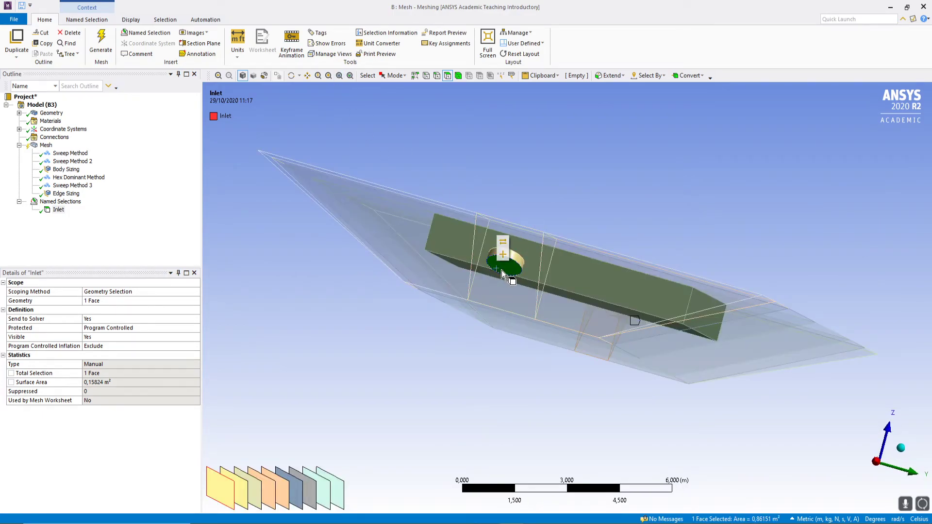
pyautogui.rightClick(502, 272)
pyautogui.click(504, 271)
pyautogui.rightClick(505, 271)
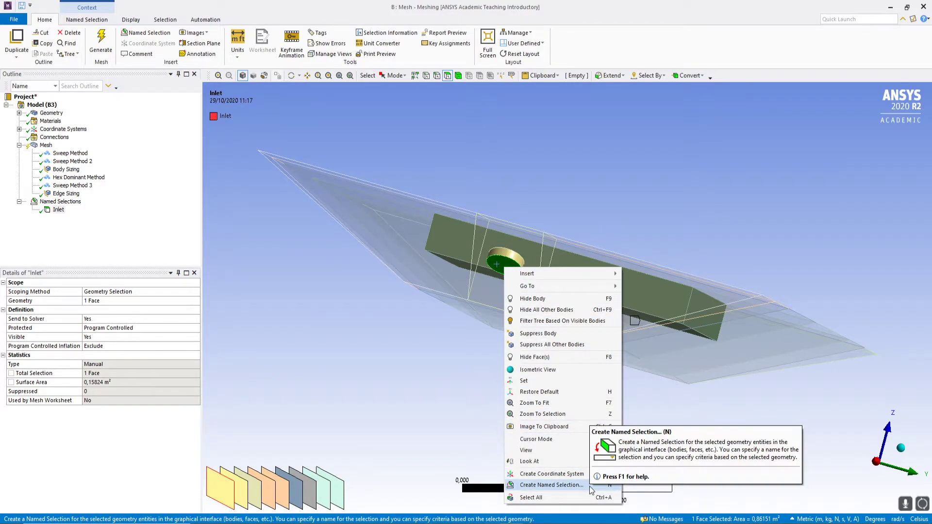
pyautogui.click(583, 485)
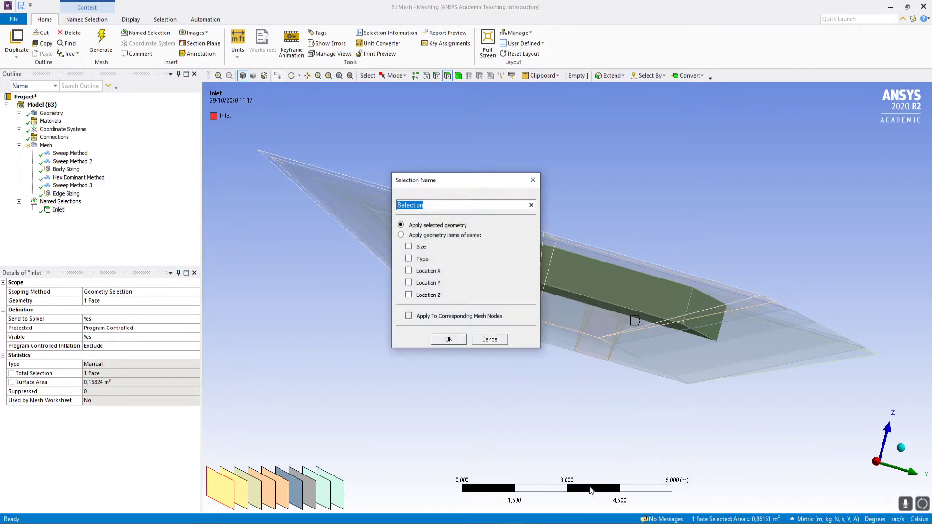
pyautogui.write('Oultet')
pyautogui.press('BackSpace')
pyautogui.press('BackSpace')
pyautogui.press('BackSpace')
pyautogui.write('tlet')
pyautogui.press('Return')
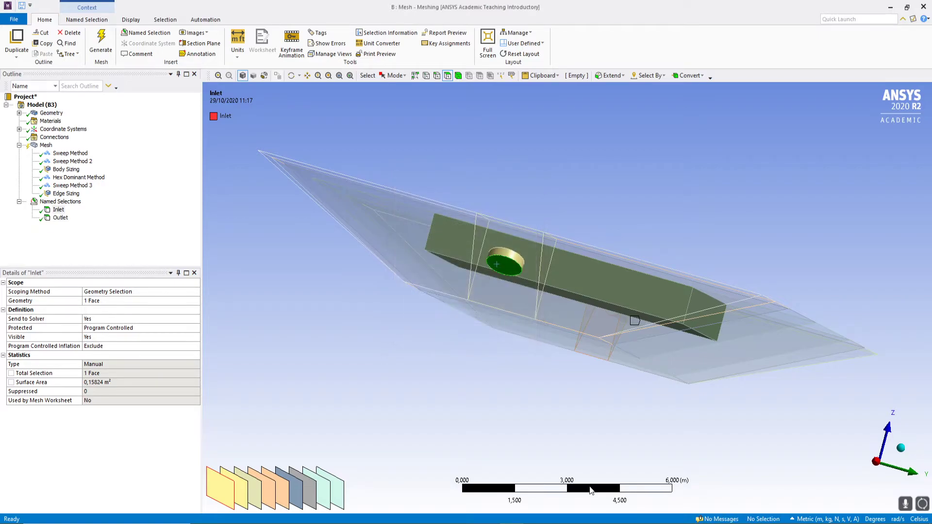
# Create a named selection called Symmetry from all the basin's top surface faces, leaving out the central block's top face.
pyautogui.moveTo(522, 317); pyautogui.dragTo(499, 282, button='middle')
pyautogui.scroll(-5, 494, 274)
pyautogui.scroll(-2, 494, 275)
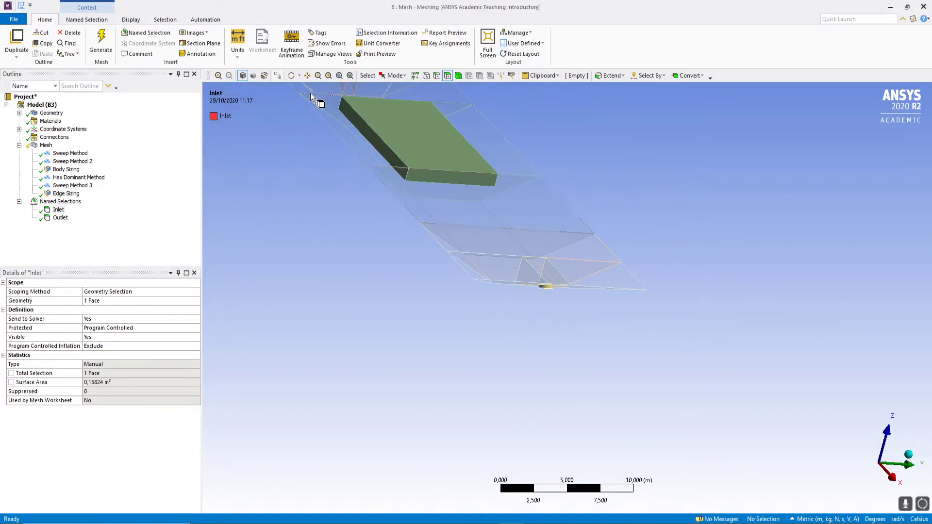
pyautogui.click(307, 76)
pyautogui.moveTo(434, 172); pyautogui.dragTo(480, 285)
pyautogui.moveTo(481, 285)
pyautogui.mouseDown(button='middle')
pyautogui.moveTo(454, 237)
pyautogui.moveTo(491, 263)
pyautogui.moveTo(471, 277)
pyautogui.moveTo(493, 252)
pyautogui.moveTo(502, 274)
pyautogui.moveTo(469, 270)
pyautogui.moveTo(483, 279)
pyautogui.mouseUp(button='middle')
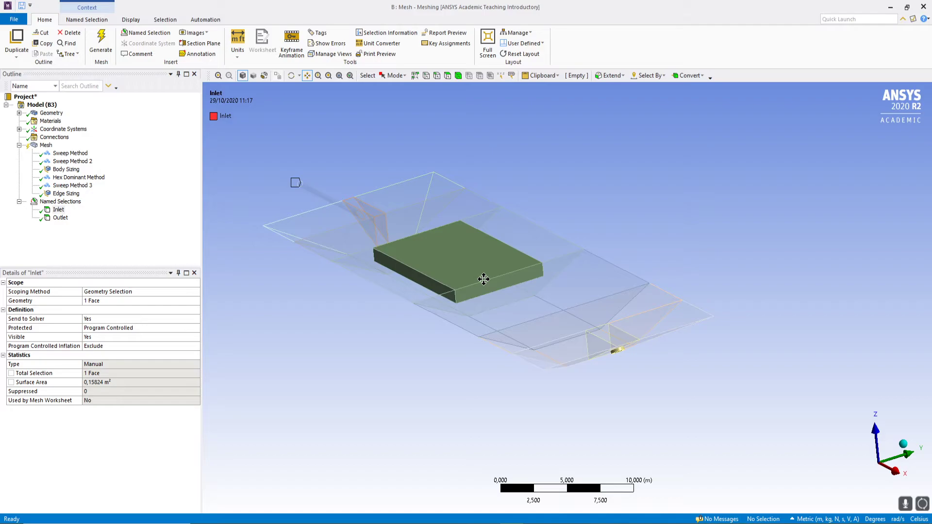
pyautogui.scroll(1, 483, 279)
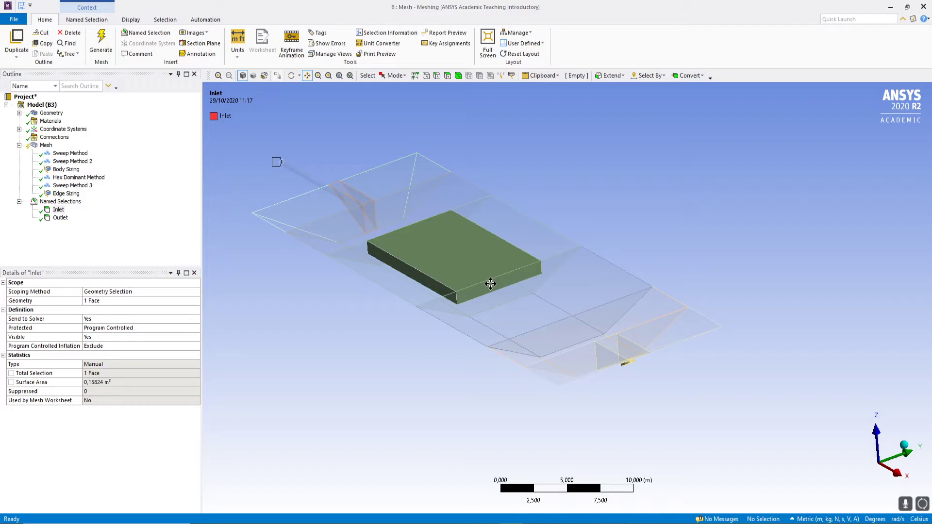
pyautogui.click(447, 77)
pyautogui.moveTo(528, 259); pyautogui.dragTo(545, 276, button='middle')
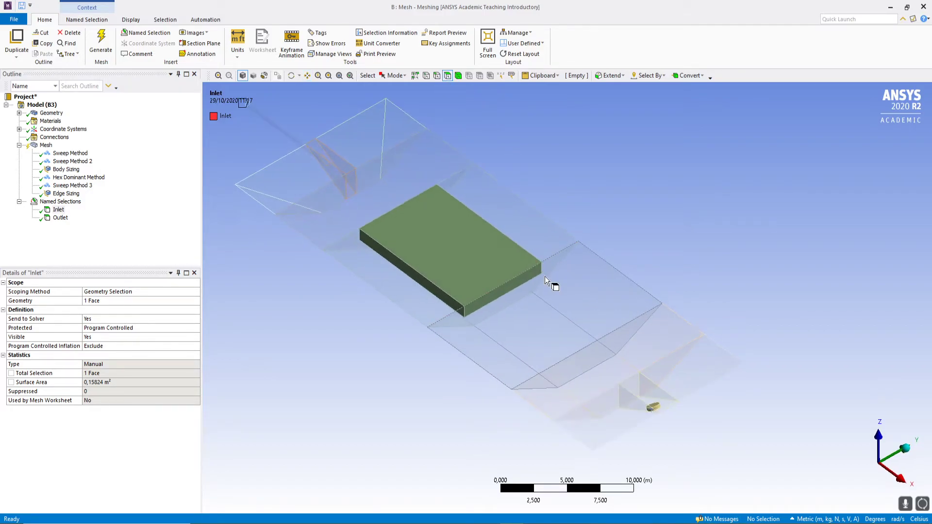
pyautogui.click(371, 145)
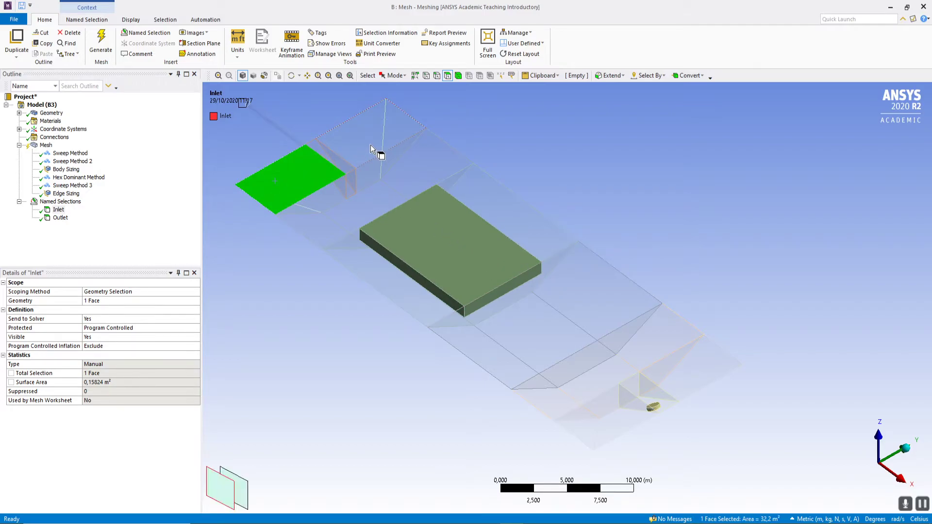
pyautogui.click(290, 188)
pyautogui.keyDown('ctrl'); pyautogui.click(362, 151); pyautogui.keyUp('ctrl')
pyautogui.keyDown('ctrl'); pyautogui.click(376, 199); pyautogui.keyUp('ctrl')
pyautogui.keyDown('ctrl'); pyautogui.click(378, 268); pyautogui.keyUp('ctrl')
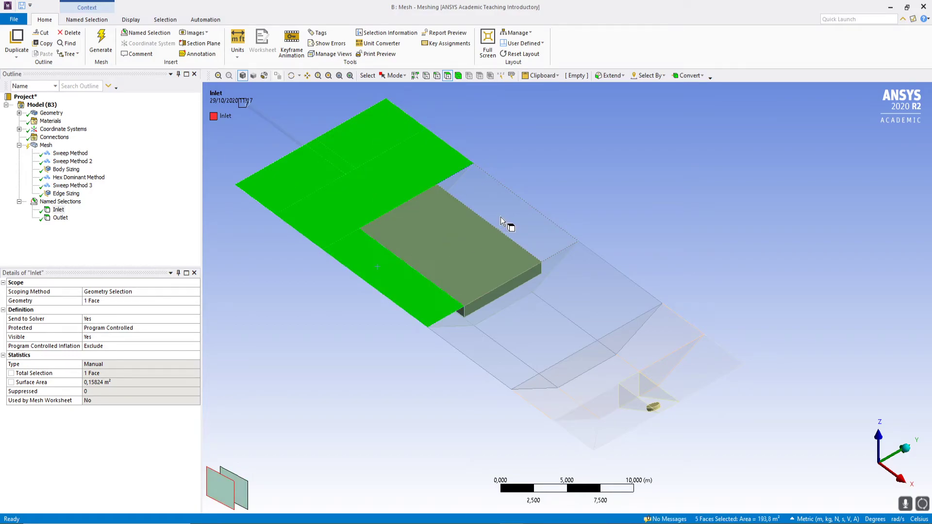
pyautogui.keyDown('ctrl'); pyautogui.click(500, 216); pyautogui.keyUp('ctrl')
pyautogui.keyDown('ctrl'); pyautogui.click(602, 301); pyautogui.keyUp('ctrl')
pyautogui.keyDown('ctrl'); pyautogui.click(593, 381); pyautogui.keyUp('ctrl')
pyautogui.keyDown('ctrl'); pyautogui.click(599, 416); pyautogui.keyUp('ctrl')
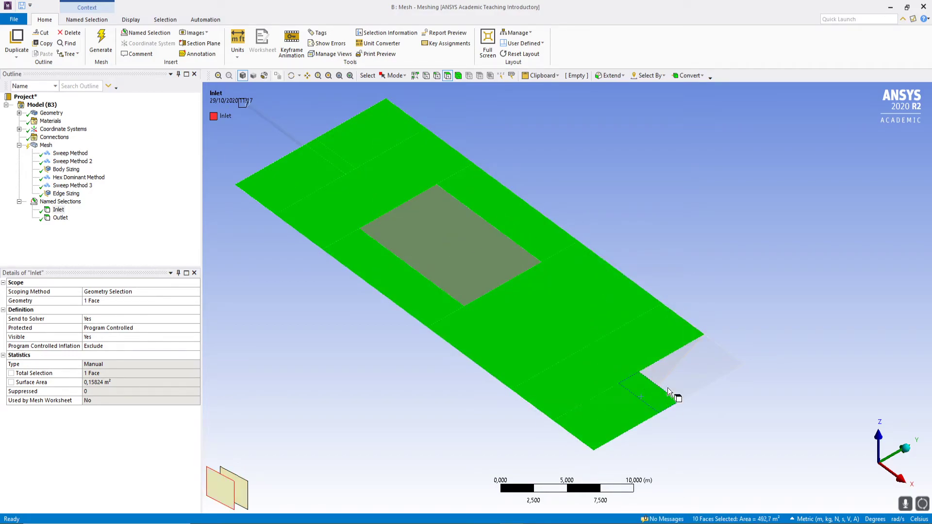
pyautogui.keyDown('ctrl'); pyautogui.click(706, 385); pyautogui.keyUp('ctrl')
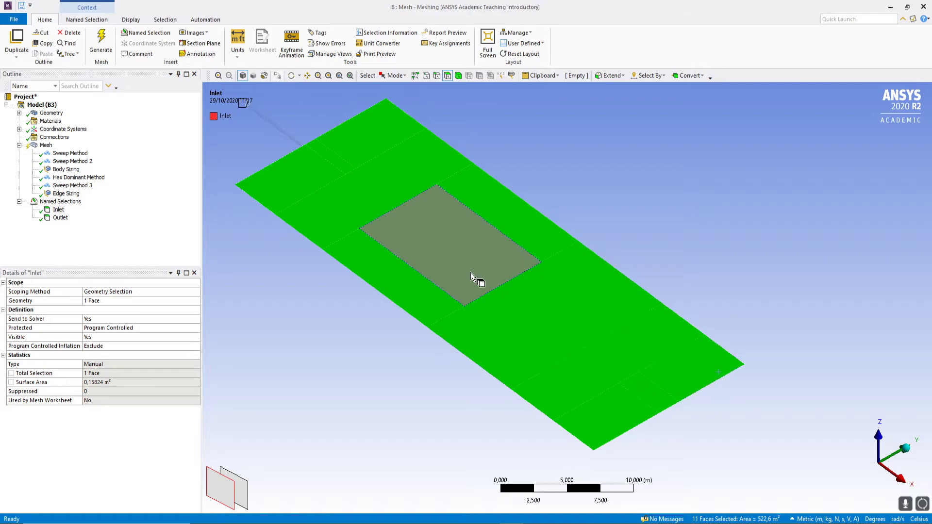
pyautogui.rightClick(599, 322)
pyautogui.click(627, 306)
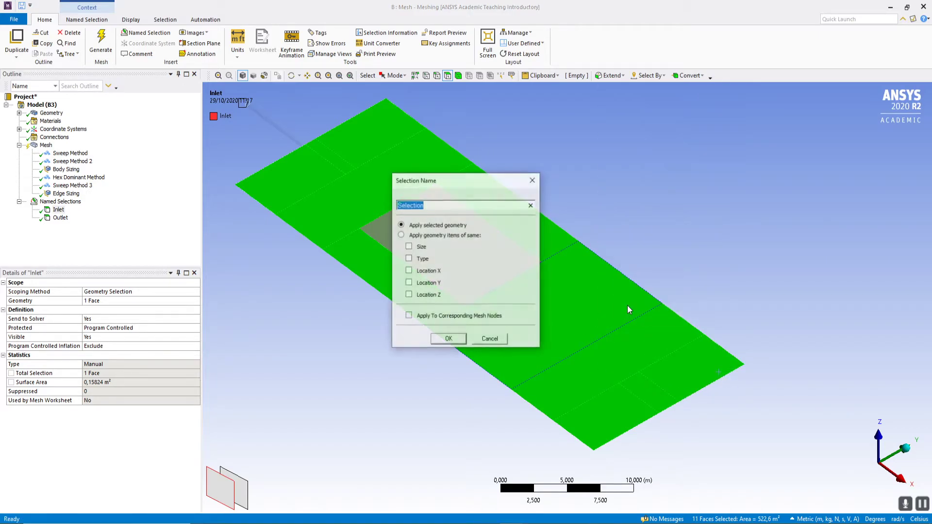
pyautogui.write('Symmetry')
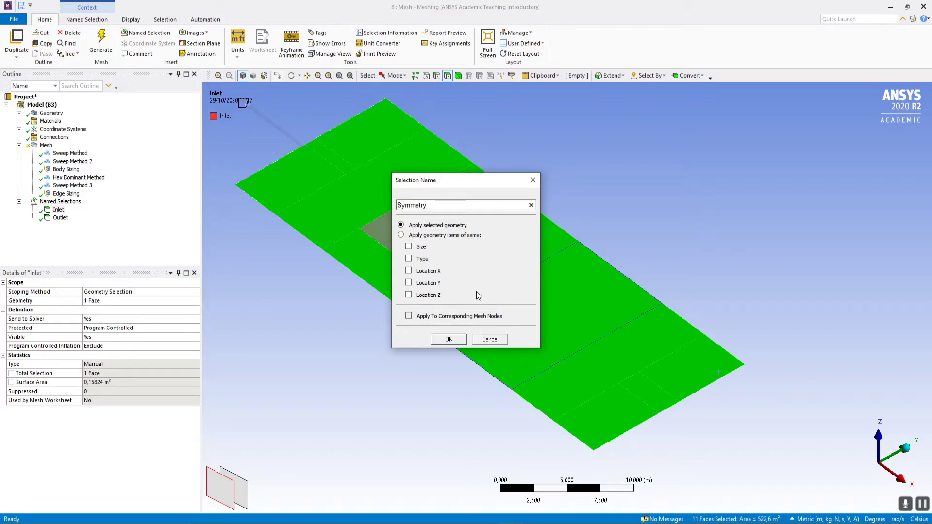
pyautogui.press('Return')
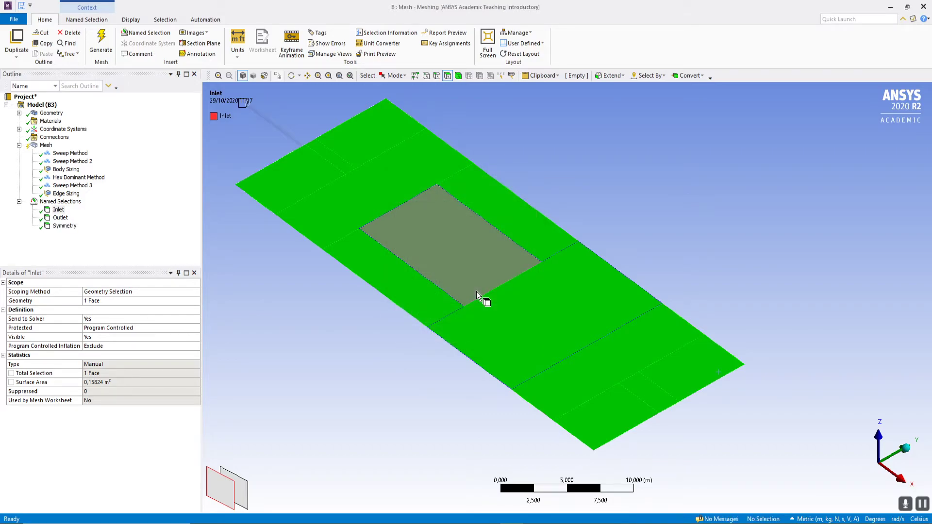
pyautogui.click(363, 371)
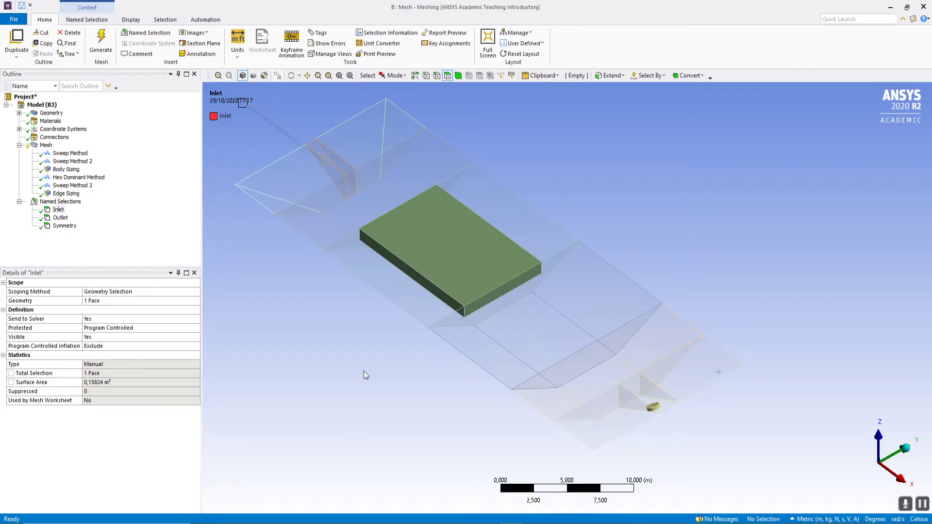
# Create a named selection called Symmetry_1 on the top face of the central rectangular block.
pyautogui.click(465, 266)
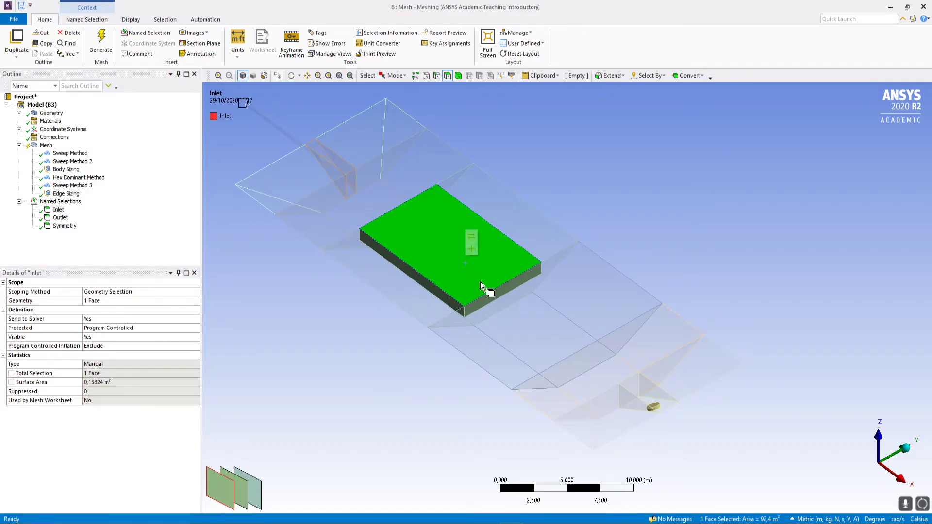
pyautogui.rightClick(480, 281)
pyautogui.click(576, 500)
pyautogui.write('Symmetry')
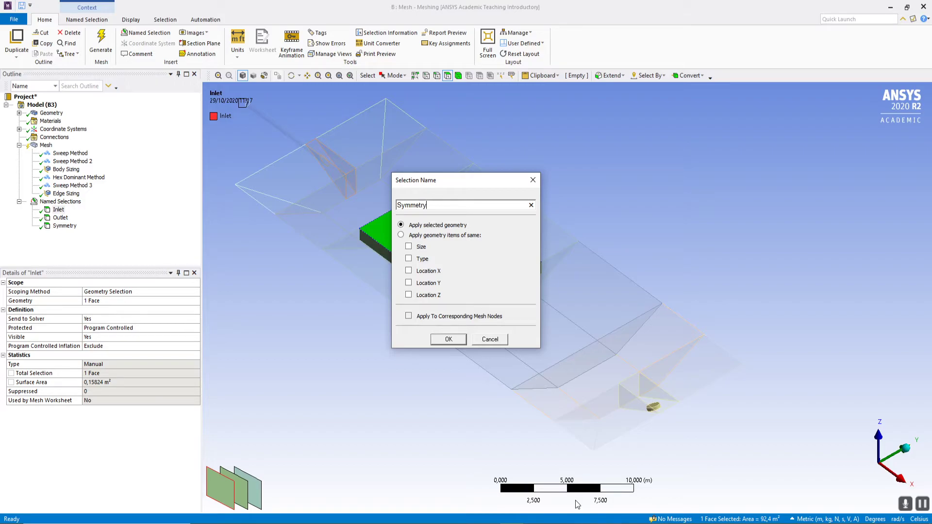
pyautogui.write('_1')
pyautogui.press('Return')
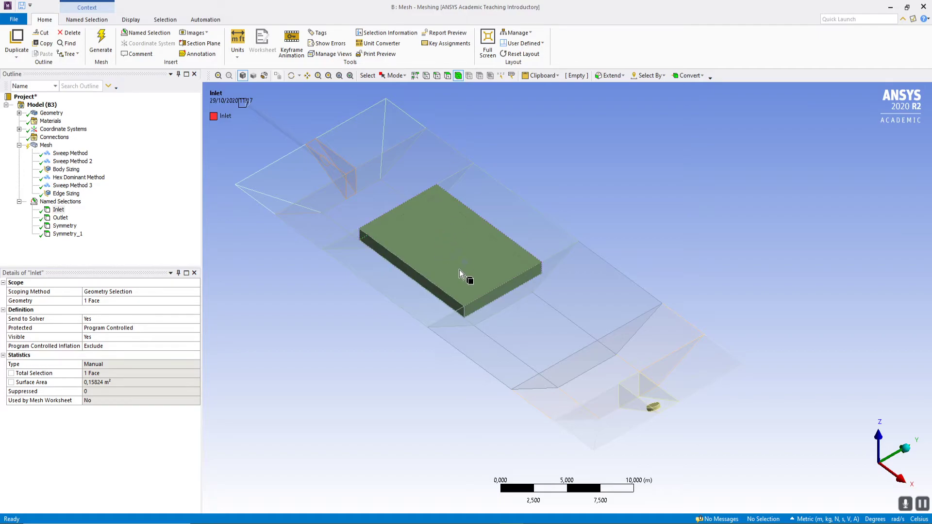
# Create a named selection called FTW from the central rectangular block body.
pyautogui.click(436, 246)
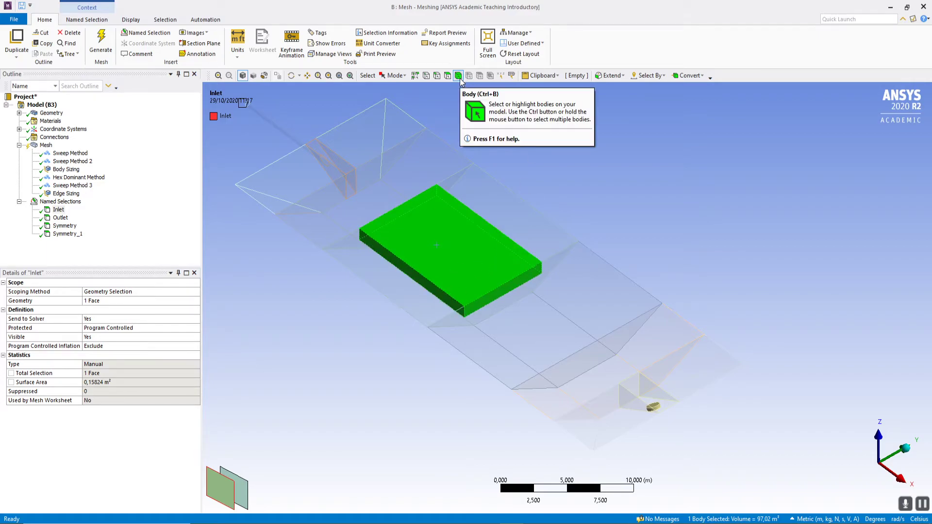
pyautogui.rightClick(430, 251)
pyautogui.click(532, 470)
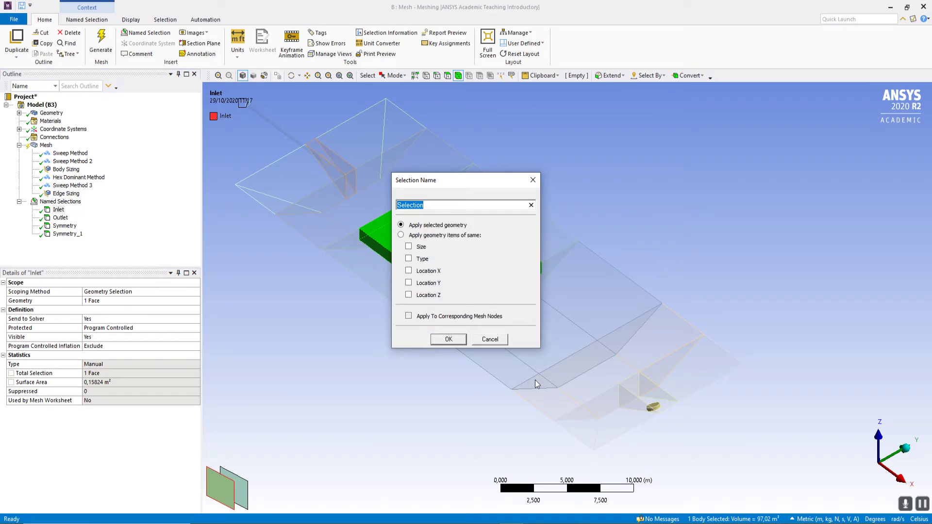
pyautogui.press('BackSpace')
pyautogui.write('FTW')
pyautogui.click(452, 342)
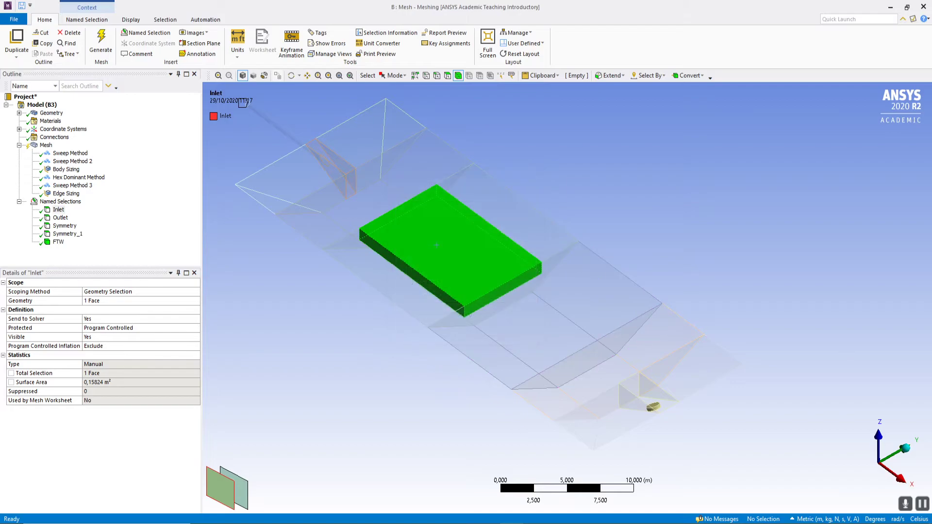
# Rename the central block's named selection as FTW_1 and return to the mesh settings.
pyautogui.rightClick(59, 242)
pyautogui.click(103, 395)
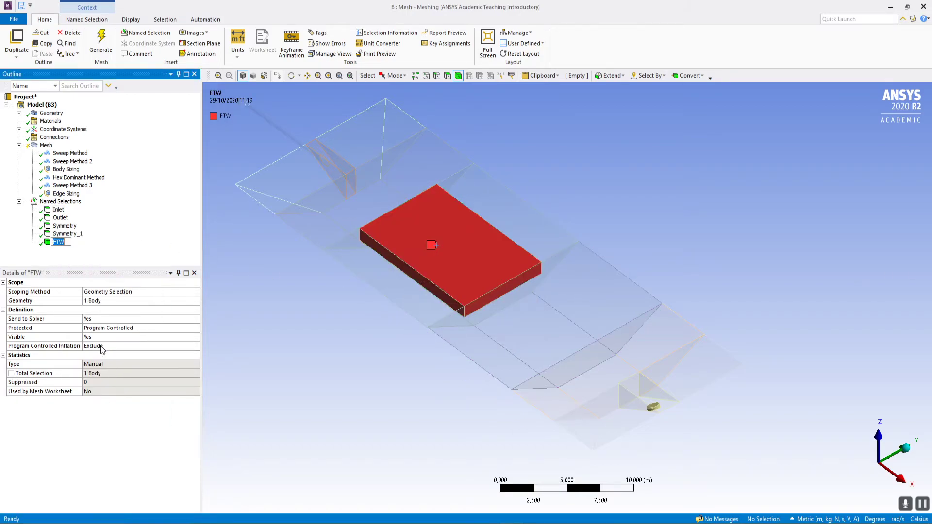
pyautogui.write('_1')
pyautogui.click(288, 347)
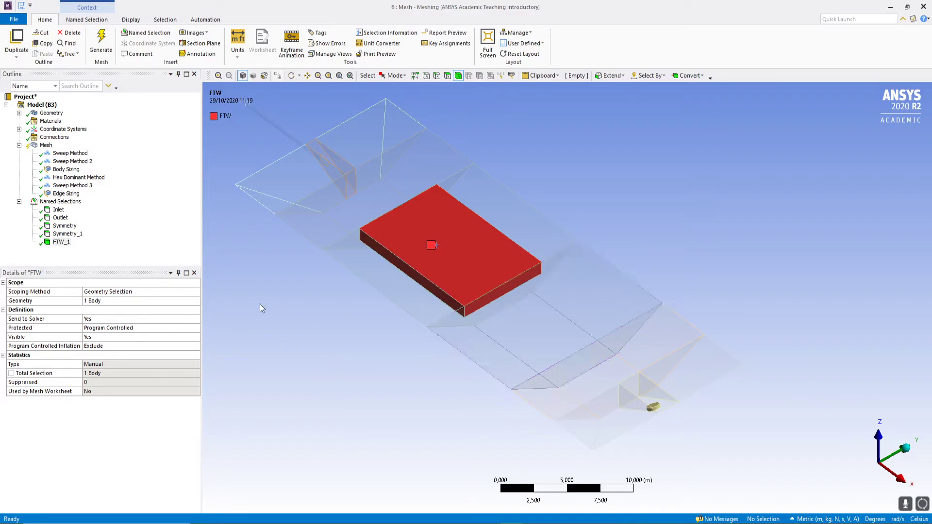
pyautogui.click(46, 145)
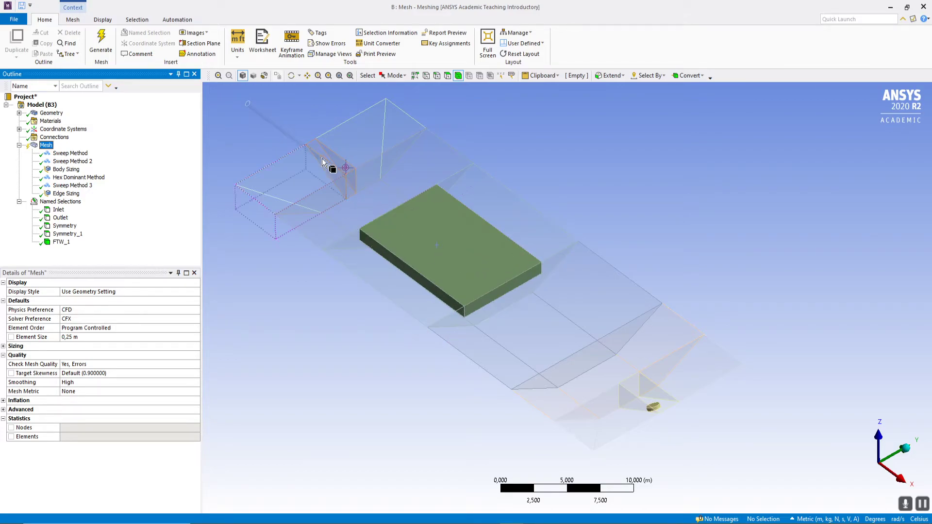
pyautogui.click(310, 149)
pyautogui.moveTo(658, 403); pyautogui.dragTo(626, 410, button='middle')
pyautogui.keyDown('ctrl'); pyautogui.click(654, 409); pyautogui.keyUp('ctrl')
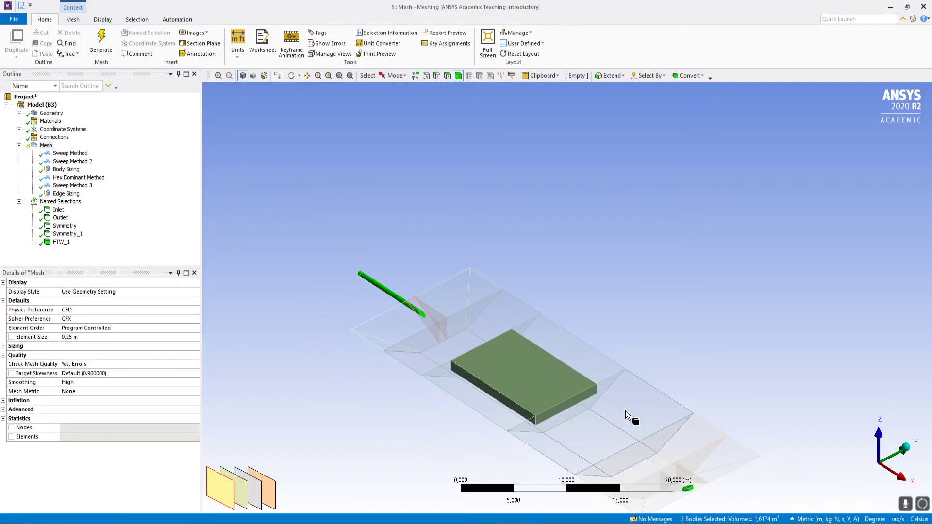
pyautogui.keyDown('ctrl'); pyautogui.click(542, 387); pyautogui.keyUp('ctrl')
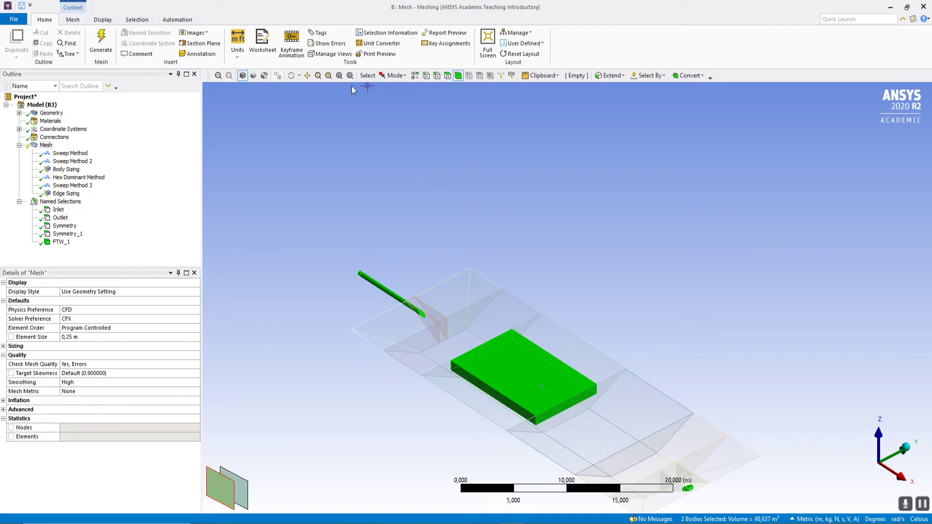
pyautogui.press('F7')
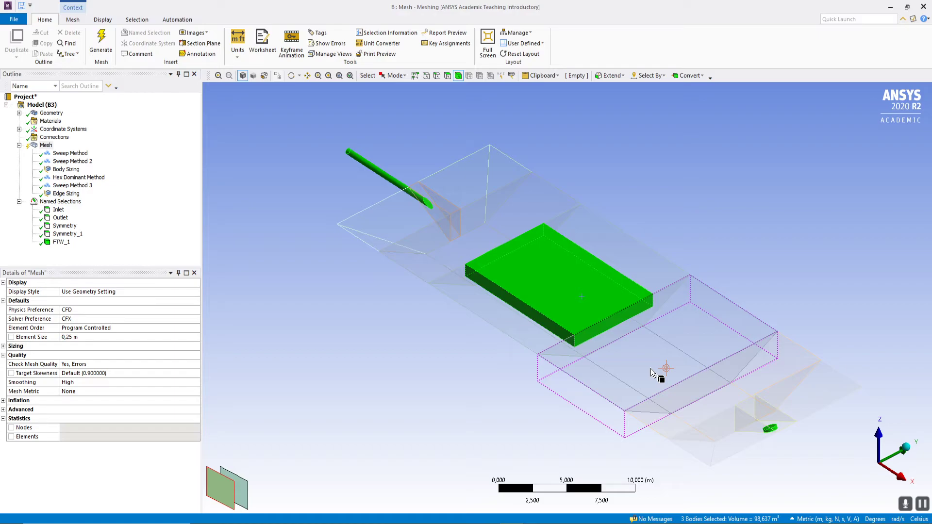
pyautogui.click(445, 343)
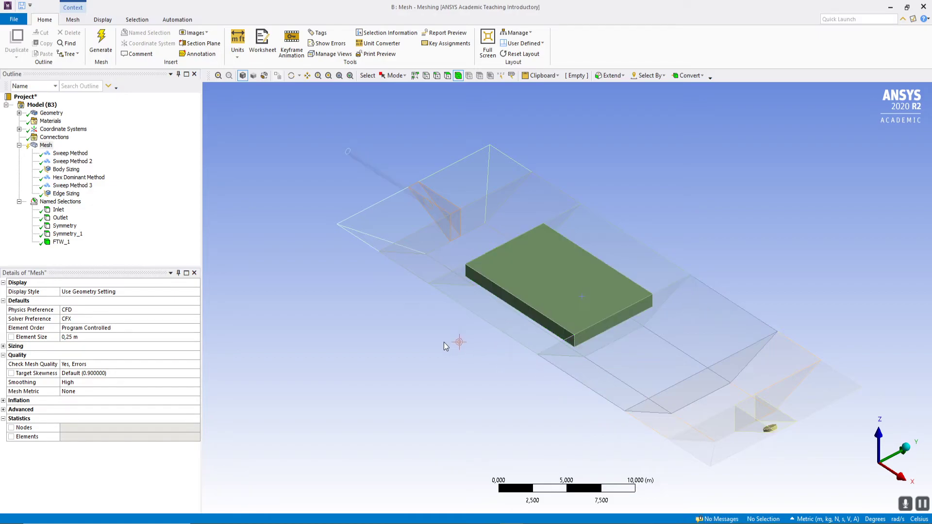
# Generate the mesh only on the long inlet pipe, the central rectangular block and the short outlet pipe.
pyautogui.click(374, 170)
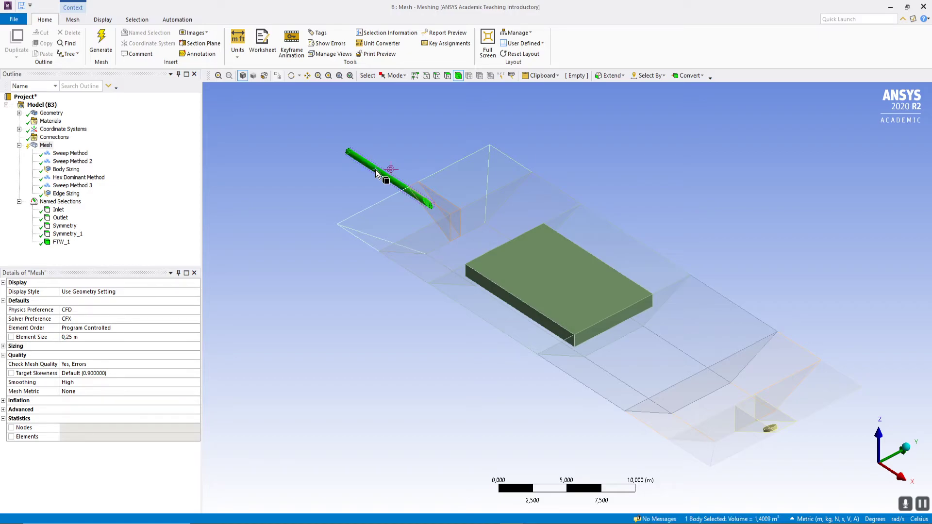
pyautogui.keyDown('ctrl'); pyautogui.click(559, 293); pyautogui.keyUp('ctrl')
pyautogui.moveTo(721, 404); pyautogui.dragTo(776, 430, button='middle')
pyautogui.keyDown('ctrl'); pyautogui.click(766, 412); pyautogui.keyUp('ctrl')
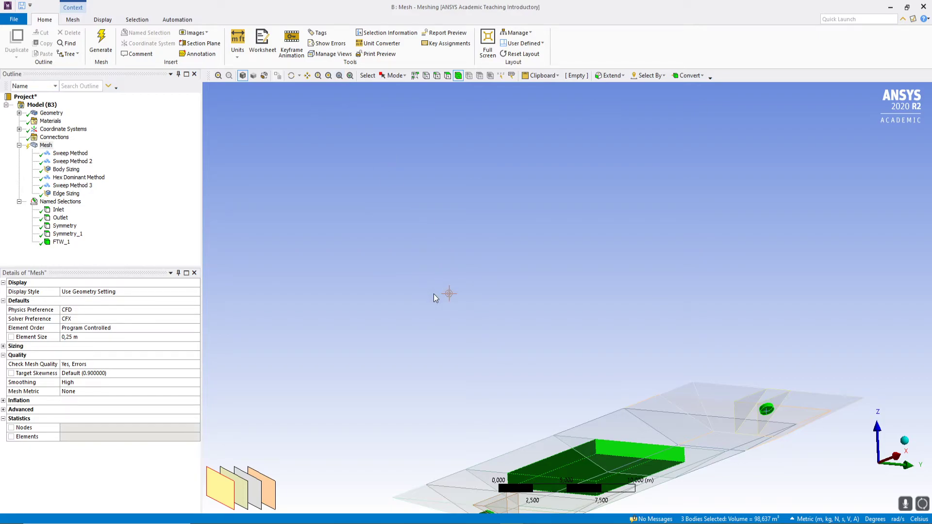
pyautogui.press('F7')
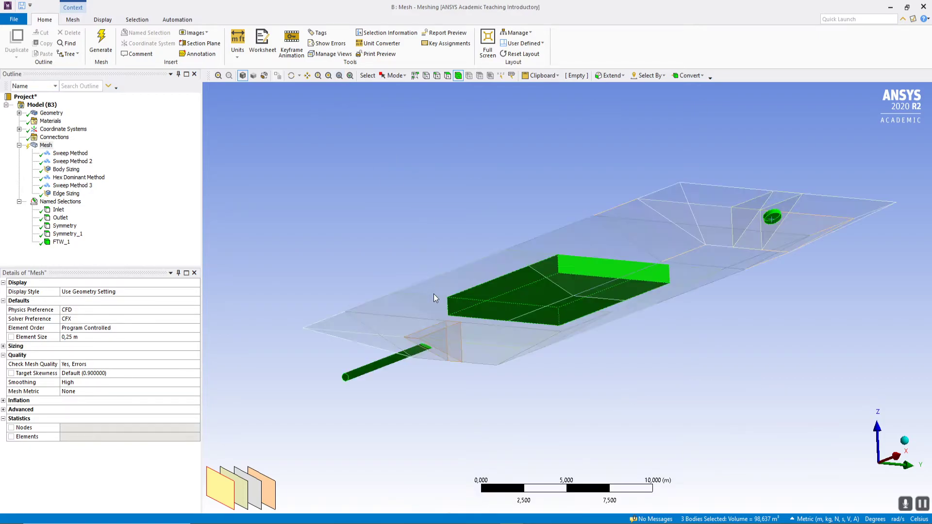
pyautogui.moveTo(573, 302); pyautogui.dragTo(596, 382, button='middle')
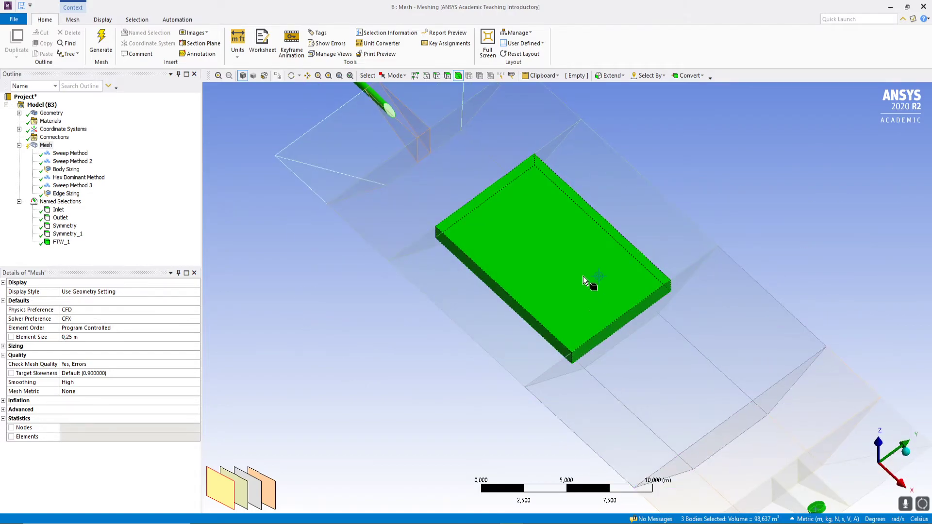
pyautogui.scroll(-5, 575, 225)
pyautogui.rightClick(830, 197)
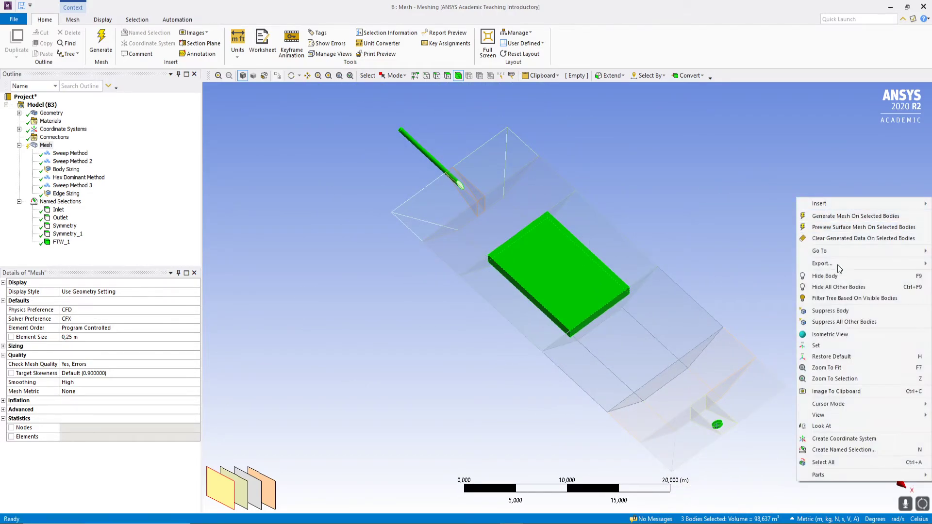
pyautogui.click(839, 216)
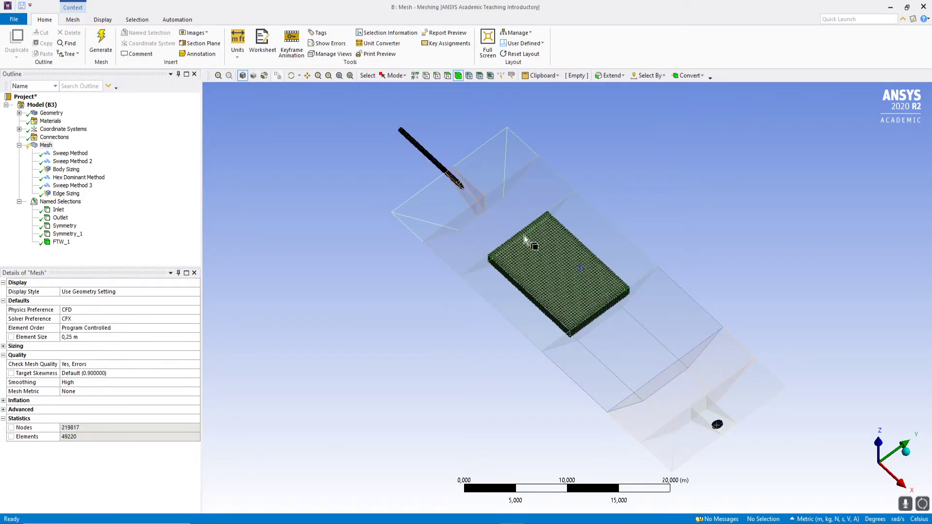
# Examine the mesh on the central block's sides and on the inlet pipe's wall and circular end face.
pyautogui.scroll(2, 564, 248)
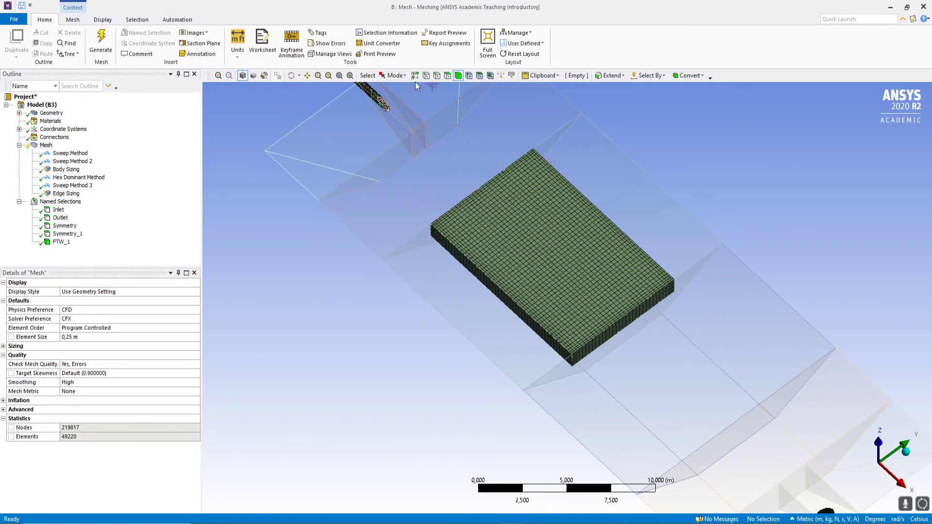
pyautogui.moveTo(516, 217); pyautogui.dragTo(544, 180, button='middle')
pyautogui.moveTo(564, 255); pyautogui.dragTo(774, 253, button='middle')
pyautogui.scroll(5, 343, 217)
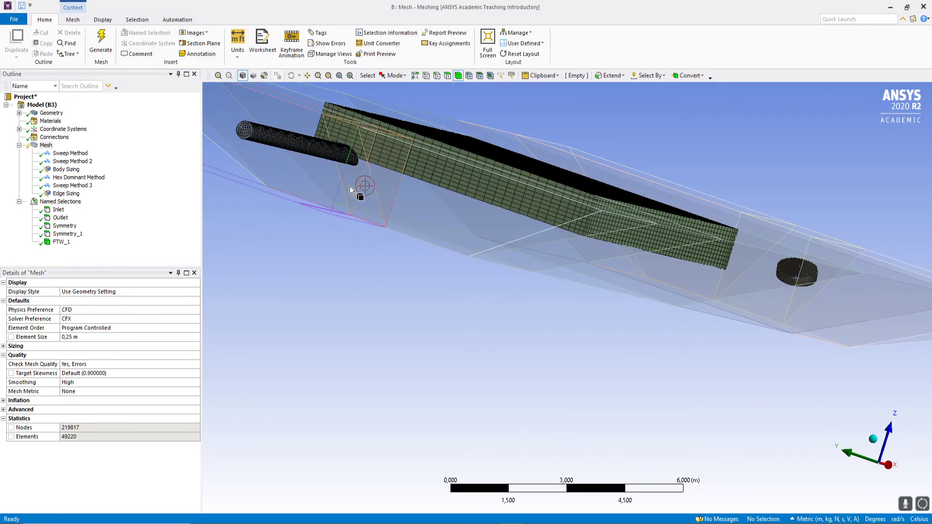
pyautogui.moveTo(316, 156); pyautogui.dragTo(371, 233, button='middle')
pyautogui.scroll(3, 310, 216)
pyautogui.click(307, 75)
pyautogui.moveTo(329, 148); pyautogui.dragTo(475, 202)
pyautogui.scroll(3, 297, 197)
pyautogui.moveTo(297, 197); pyautogui.dragTo(455, 248)
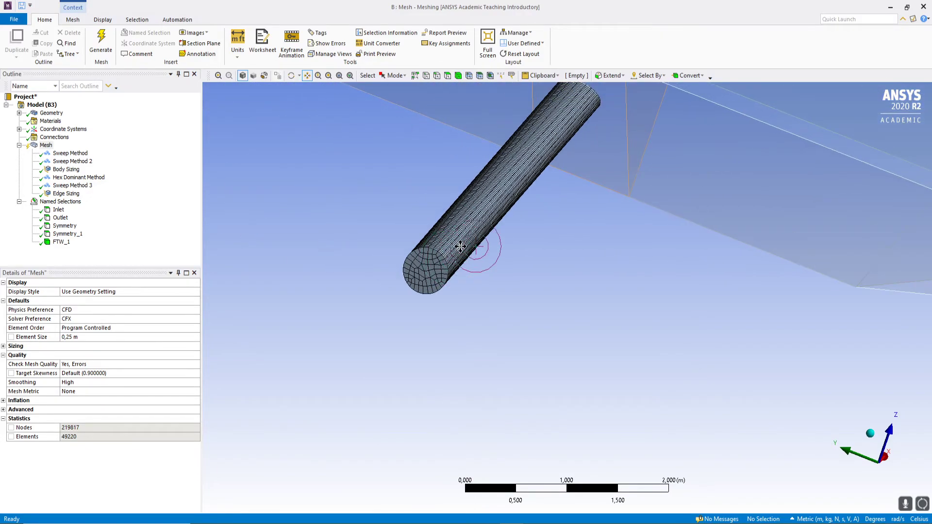
pyautogui.scroll(2, 456, 248)
pyautogui.moveTo(468, 211); pyautogui.dragTo(441, 285)
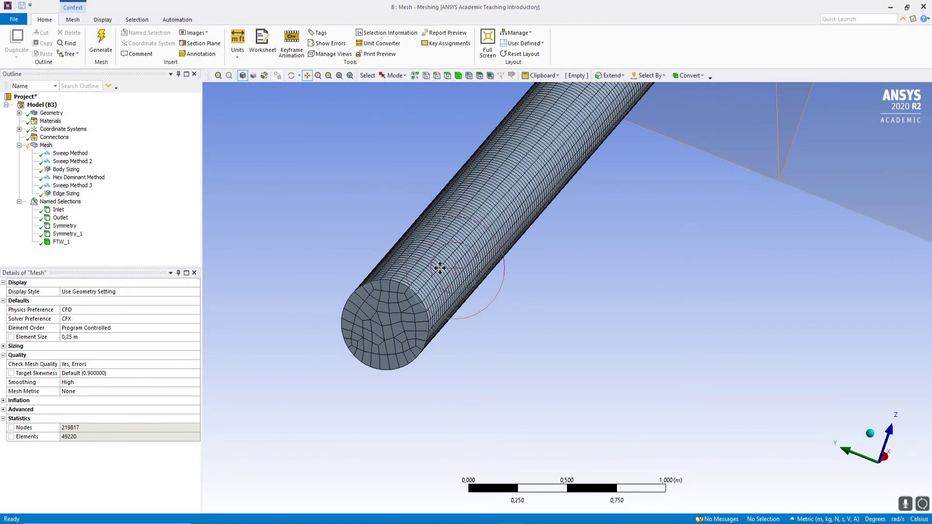
# Examine the mesh on the short outlet pipe's wall and circular end face from below the basin.
pyautogui.scroll(-5, 439, 268)
pyautogui.moveTo(544, 244)
pyautogui.mouseDown(button='middle')
pyautogui.moveTo(661, 222)
pyautogui.moveTo(706, 274)
pyautogui.moveTo(752, 277)
pyautogui.mouseUp(button='middle')
pyautogui.scroll(5, 753, 276)
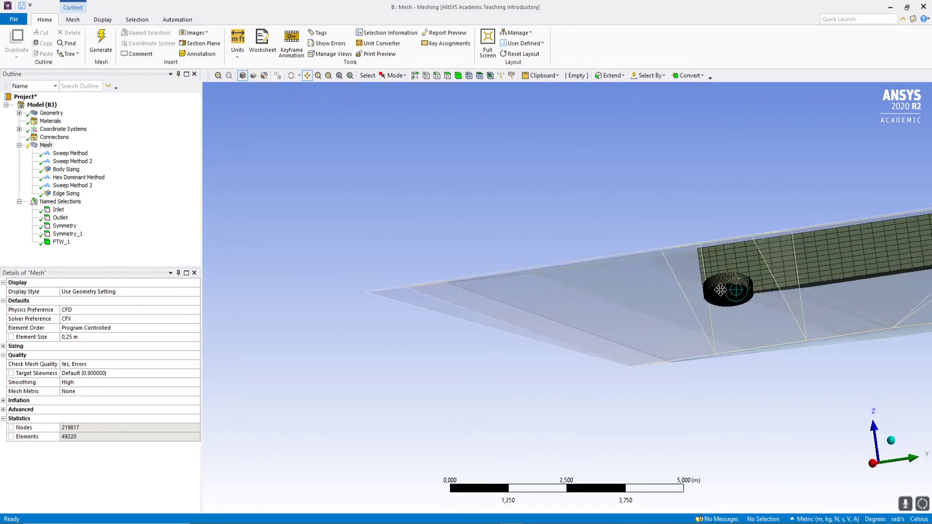
pyautogui.moveTo(845, 295); pyautogui.dragTo(704, 305)
pyautogui.scroll(5, 709, 306)
pyautogui.moveTo(824, 318); pyautogui.dragTo(577, 321)
pyautogui.scroll(2, 578, 321)
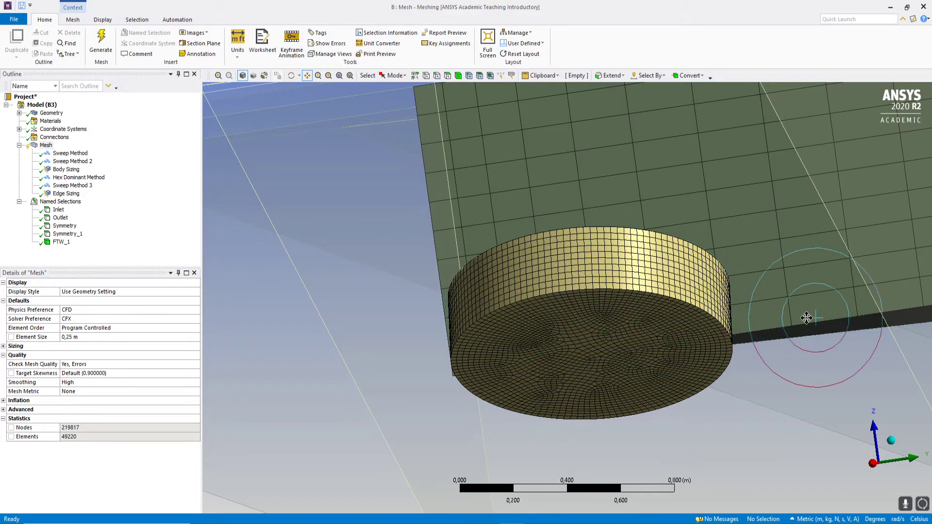
pyautogui.scroll(-5, 462, 287)
pyautogui.scroll(-3, 513, 308)
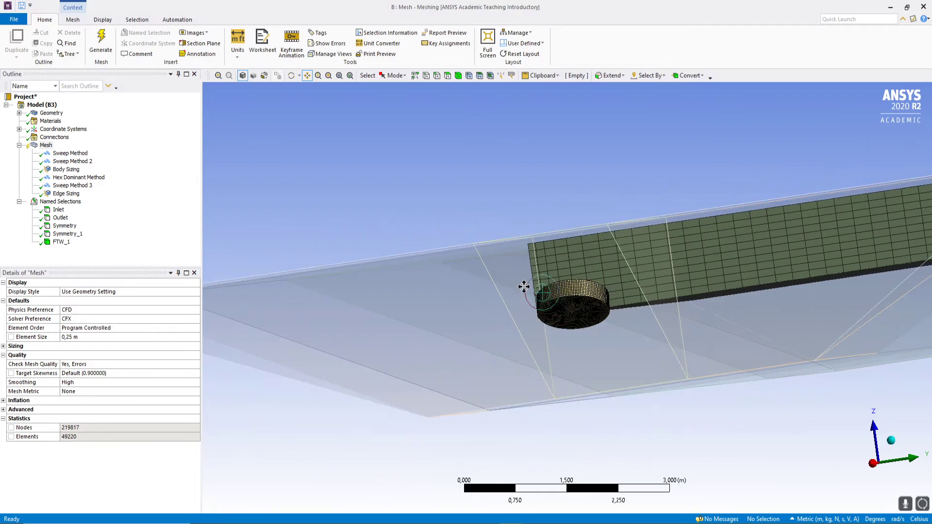
pyautogui.scroll(-3, 743, 343)
pyautogui.moveTo(685, 318)
pyautogui.mouseDown(button='middle')
pyautogui.moveTo(634, 266)
pyautogui.moveTo(472, 266)
pyautogui.moveTo(693, 314)
pyautogui.mouseUp(button='middle')
pyautogui.scroll(-3, 693, 315)
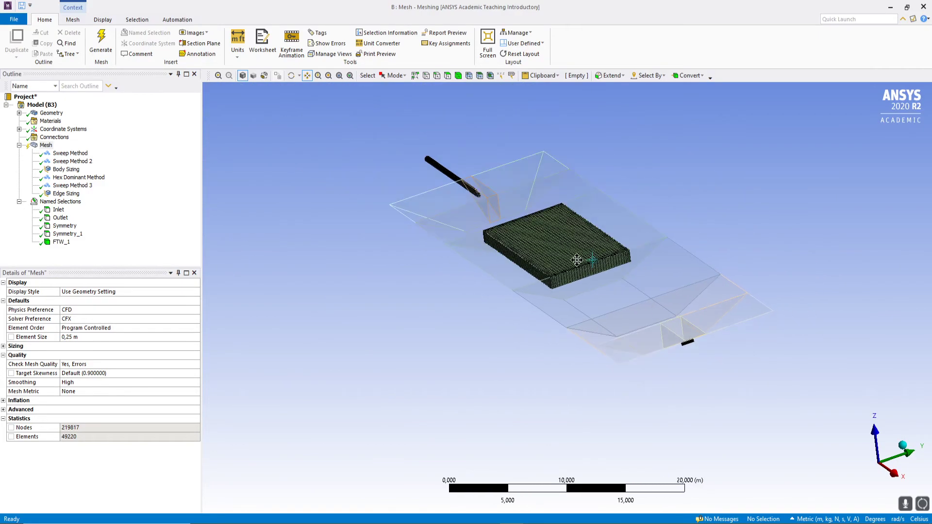
# Generate the mesh only on the middle basin body surrounding the central rectangular block.
pyautogui.click(458, 77)
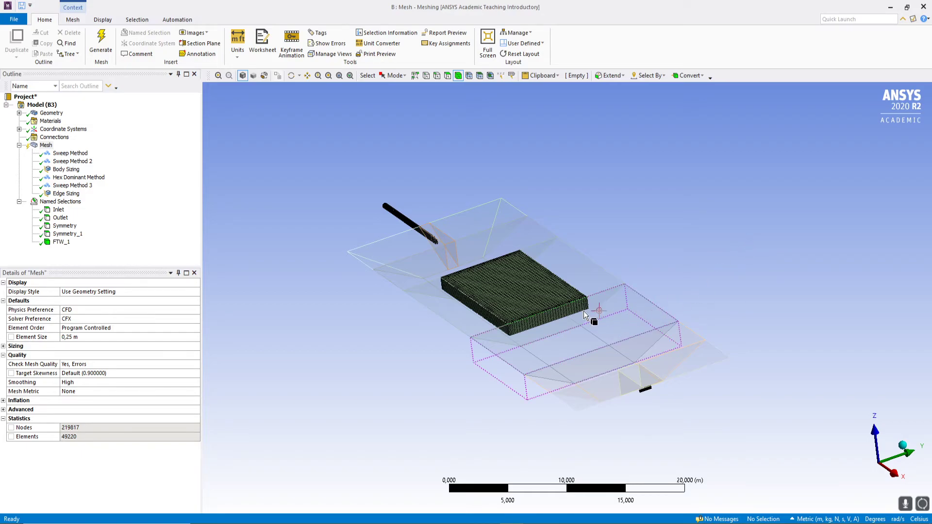
pyautogui.moveTo(584, 310); pyautogui.dragTo(604, 334, button='middle')
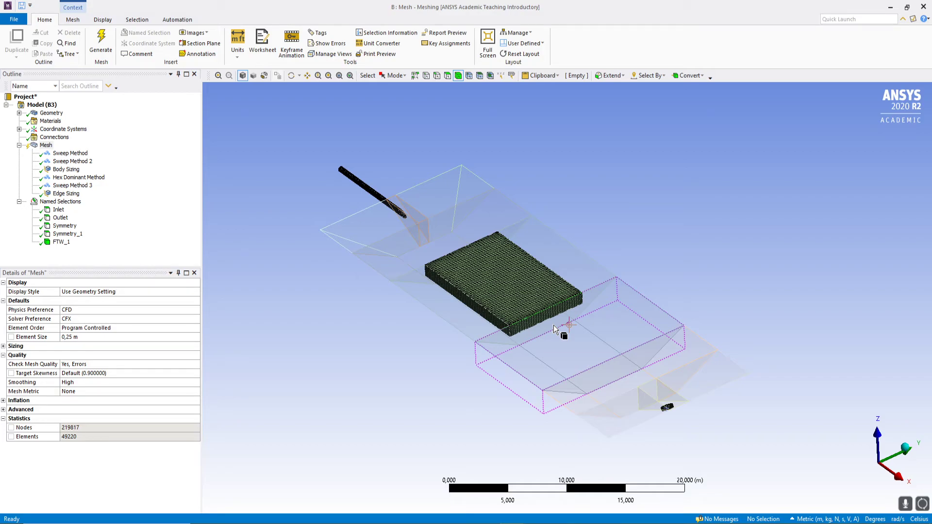
pyautogui.click(448, 319)
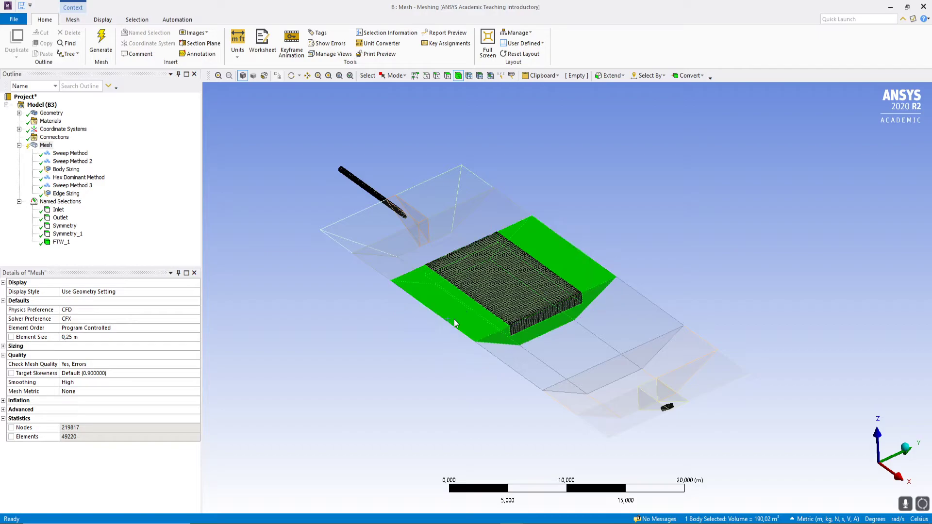
pyautogui.rightClick(447, 319)
pyautogui.click(501, 54)
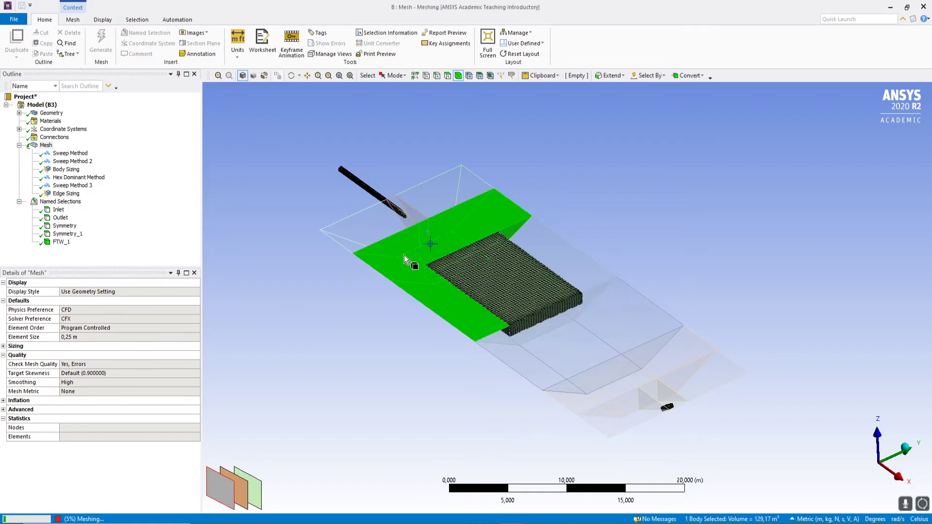
pyautogui.click(445, 312)
pyautogui.click(429, 332)
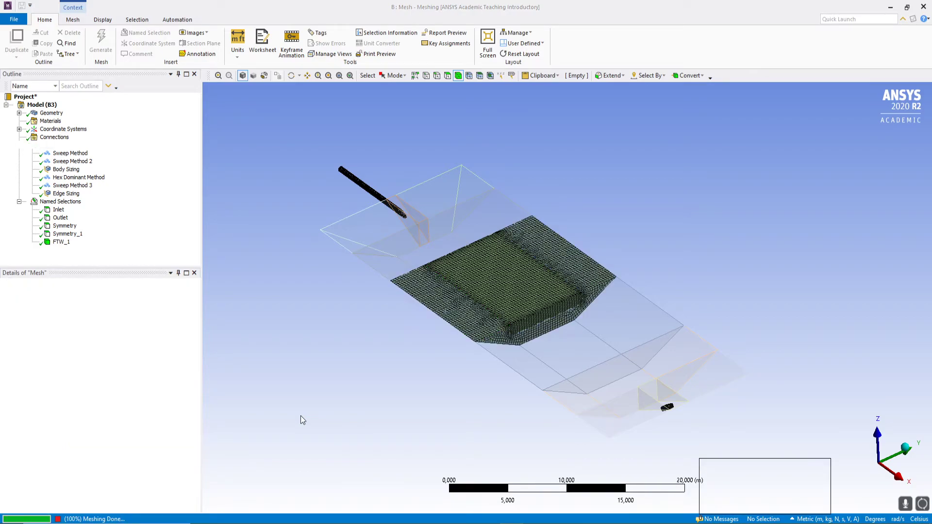
# Examine the mesh transition between the central block and the surrounding basin body along their shared edges and corners.
pyautogui.scroll(5, 475, 310)
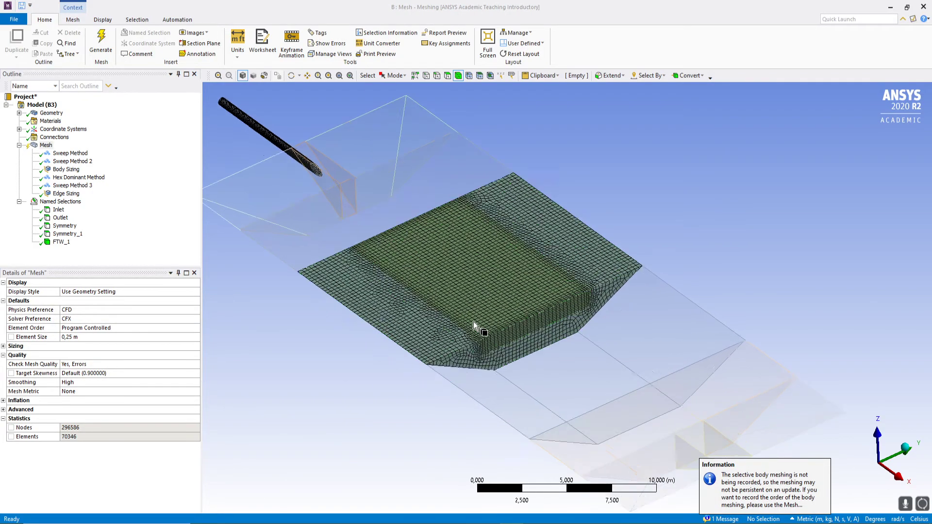
pyautogui.click(622, 255)
pyautogui.click(684, 225)
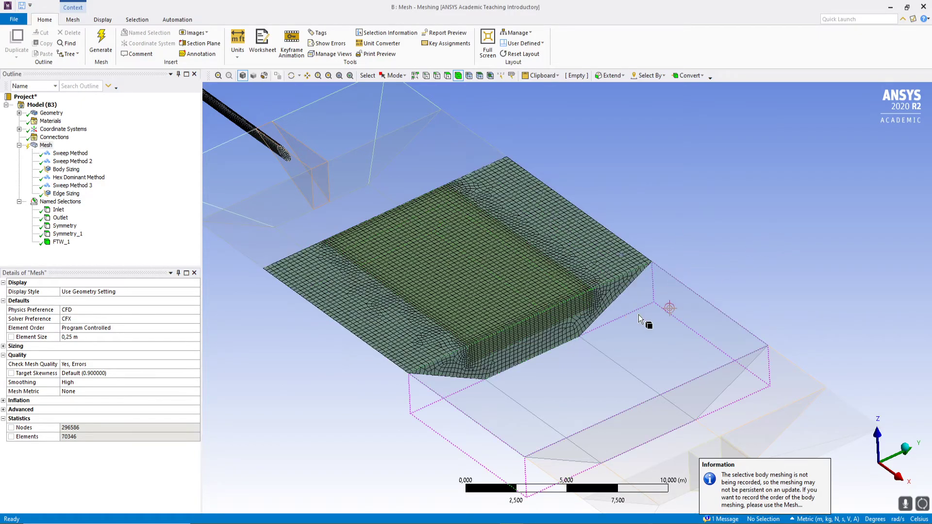
pyautogui.scroll(-2, 432, 320)
pyautogui.scroll(3, 437, 329)
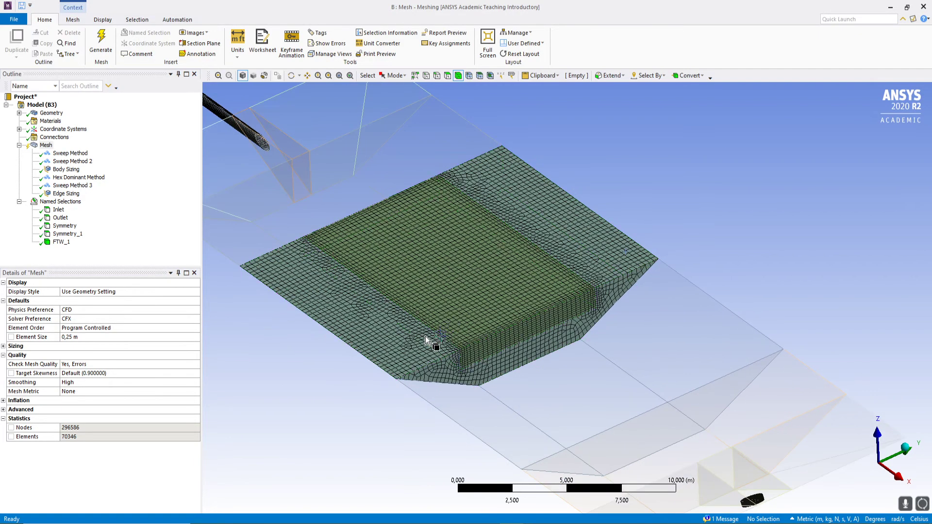
pyautogui.moveTo(427, 338); pyautogui.dragTo(448, 369, button='middle')
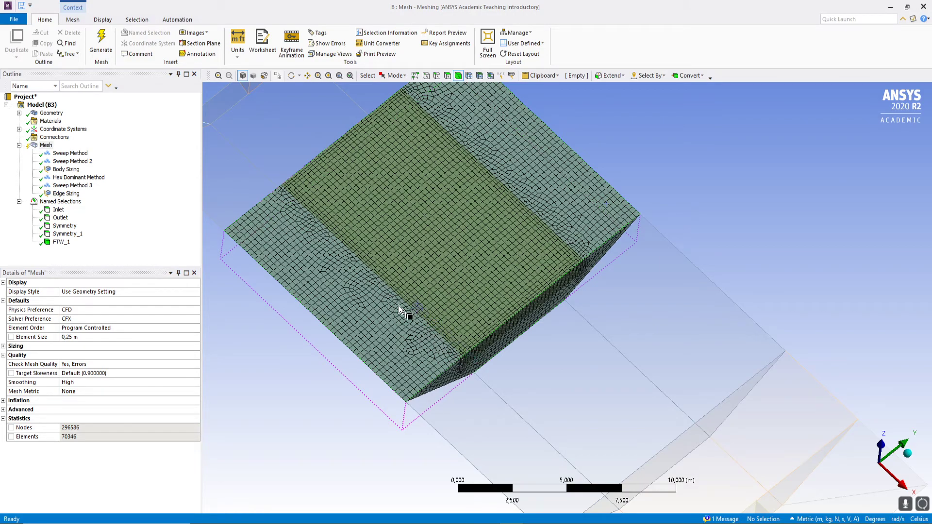
pyautogui.scroll(3, 487, 353)
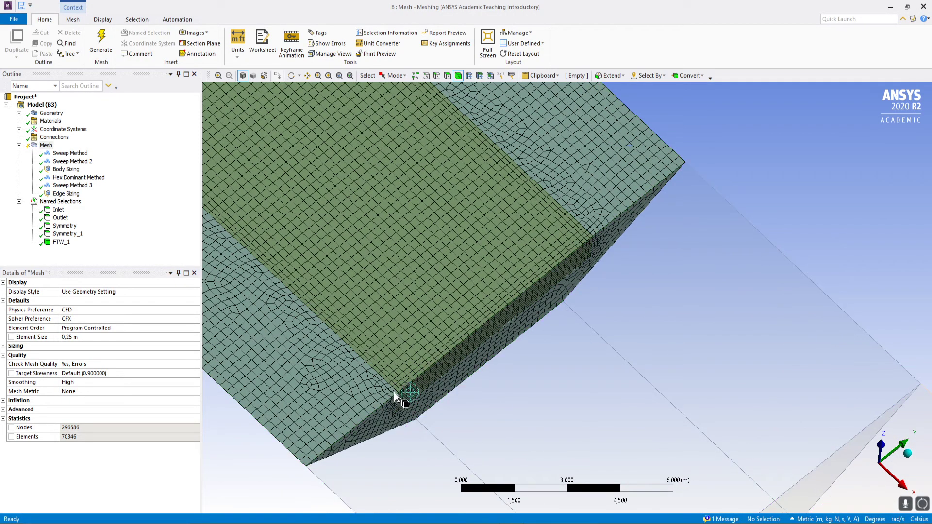
pyautogui.scroll(1, 395, 392)
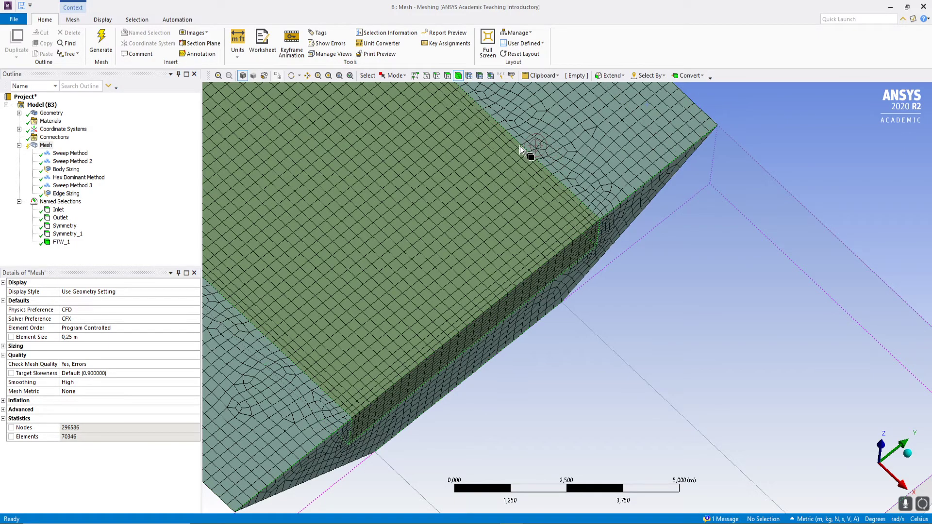
# Examine the meshed middle basin body and the central block by selecting each in turn.
pyautogui.scroll(-5, 520, 146)
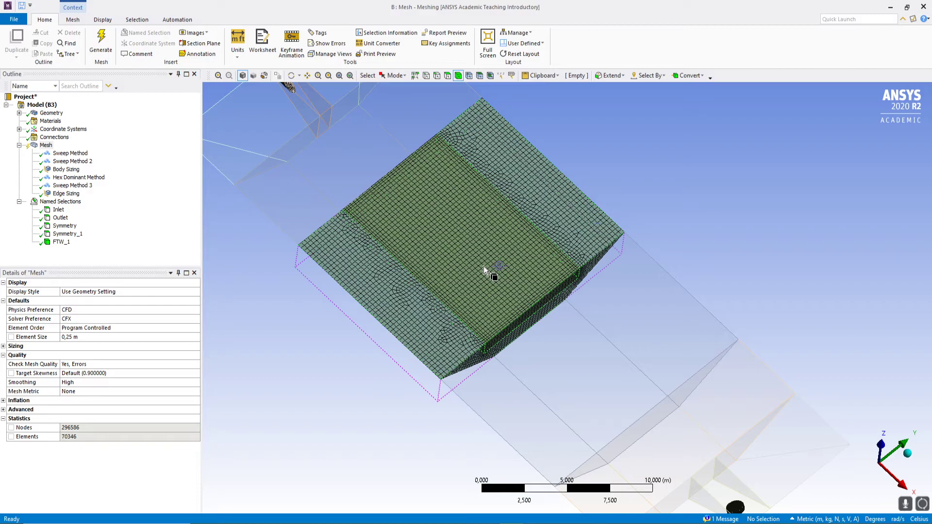
pyautogui.click(411, 321)
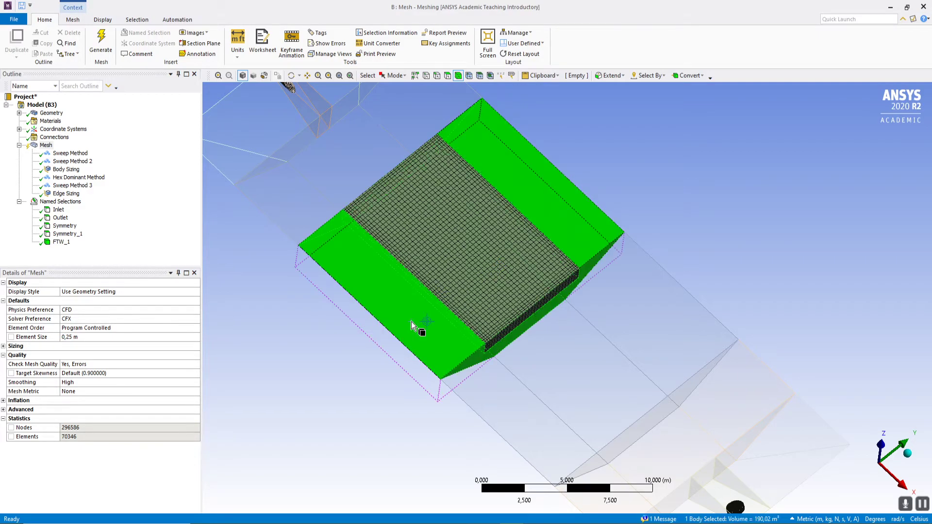
pyautogui.click(332, 391)
pyautogui.click(473, 263)
pyautogui.click(362, 384)
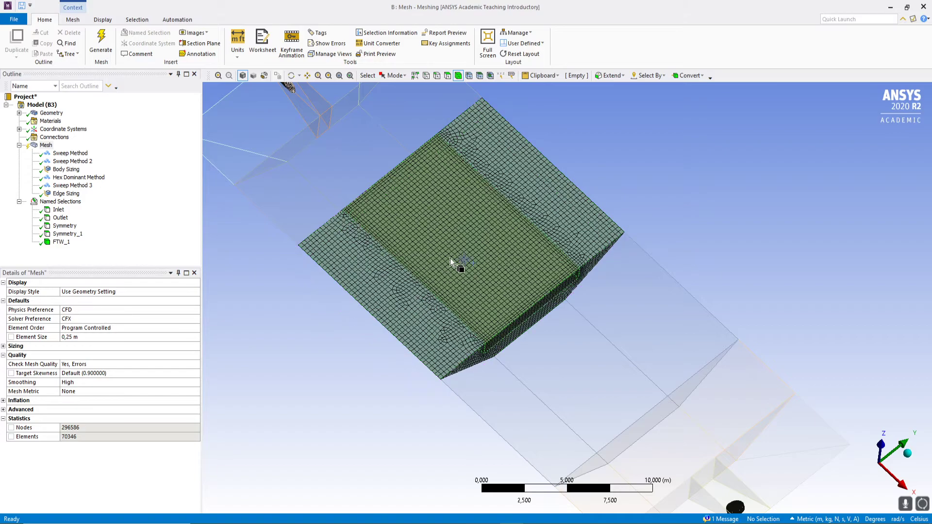
pyautogui.click(453, 256)
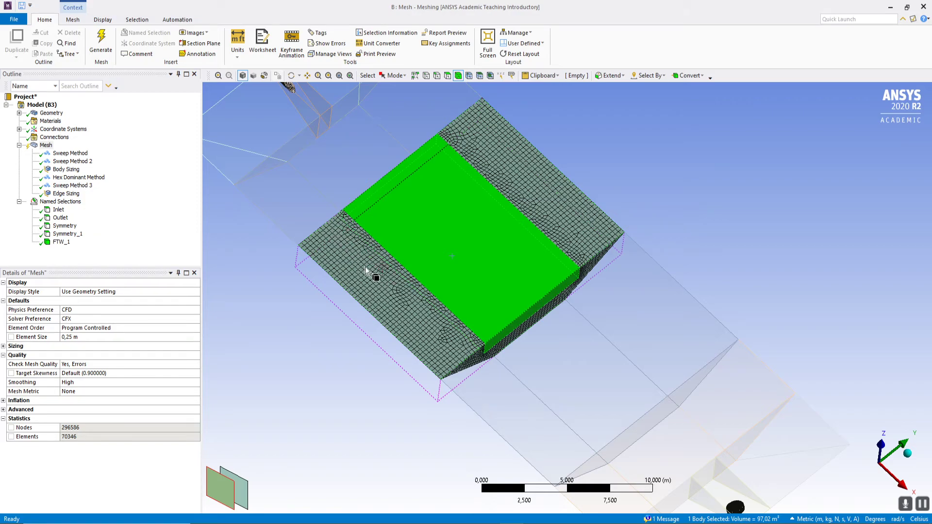
pyautogui.click(723, 208)
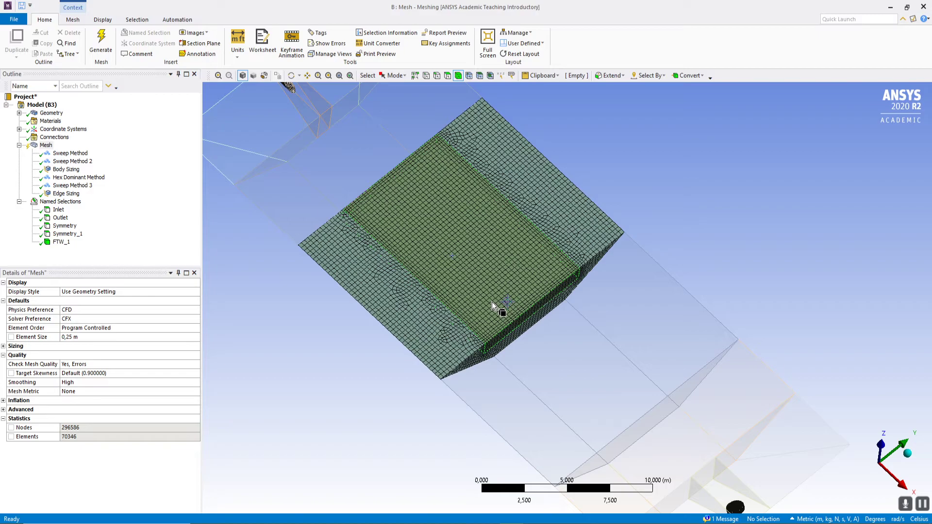
# Generate the mesh only on the two narrow tapered bodies adjoining the inlet and outlet pipes.
pyautogui.moveTo(491, 302); pyautogui.dragTo(494, 253, button='middle')
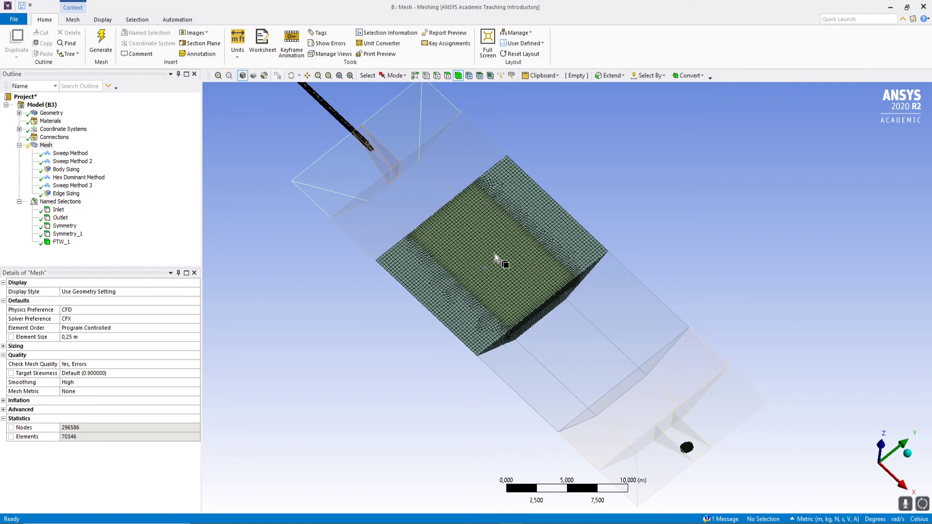
pyautogui.click(381, 151)
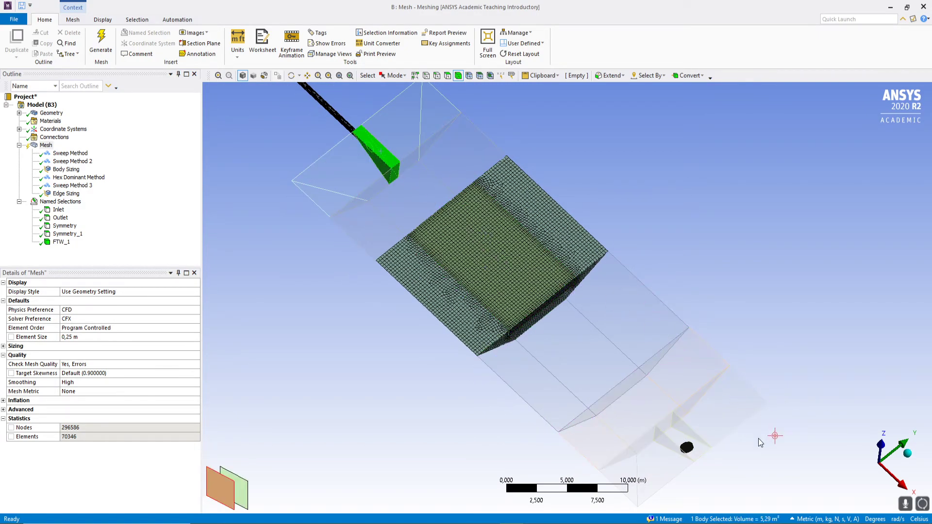
pyautogui.keyDown('ctrl'); pyautogui.click(670, 434); pyautogui.keyUp('ctrl')
pyautogui.rightClick(670, 435)
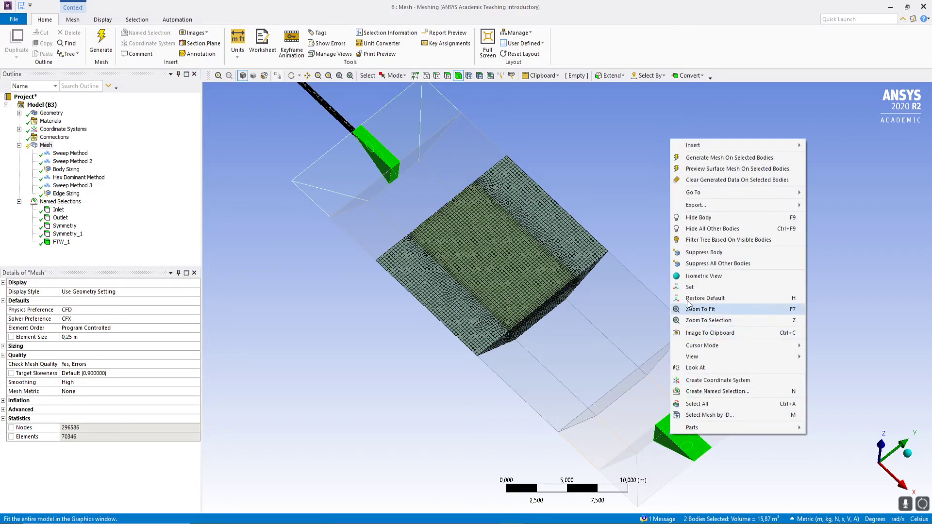
pyautogui.click(703, 159)
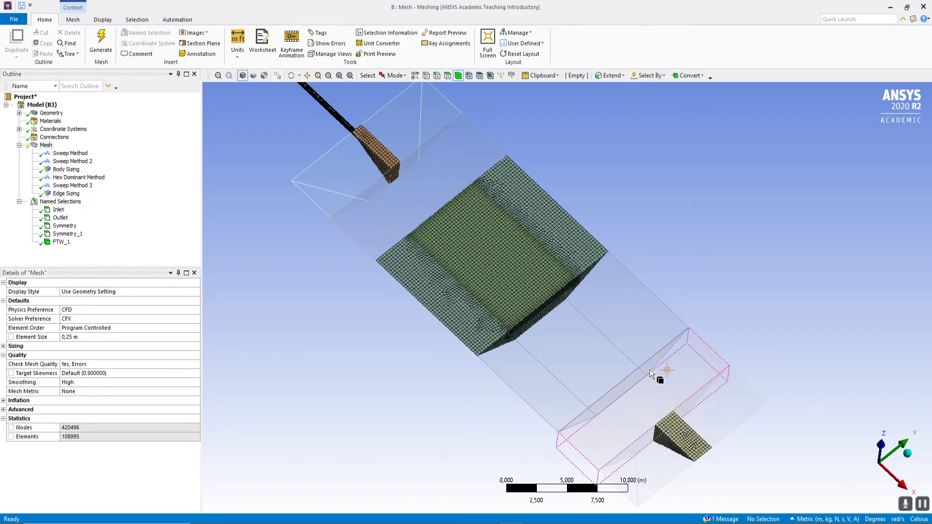
# Generate the mesh only on the two basin bodies bordering the middle body on its inlet and outlet sides.
pyautogui.click(575, 348)
pyautogui.keyDown('ctrl'); pyautogui.click(409, 201); pyautogui.keyUp('ctrl')
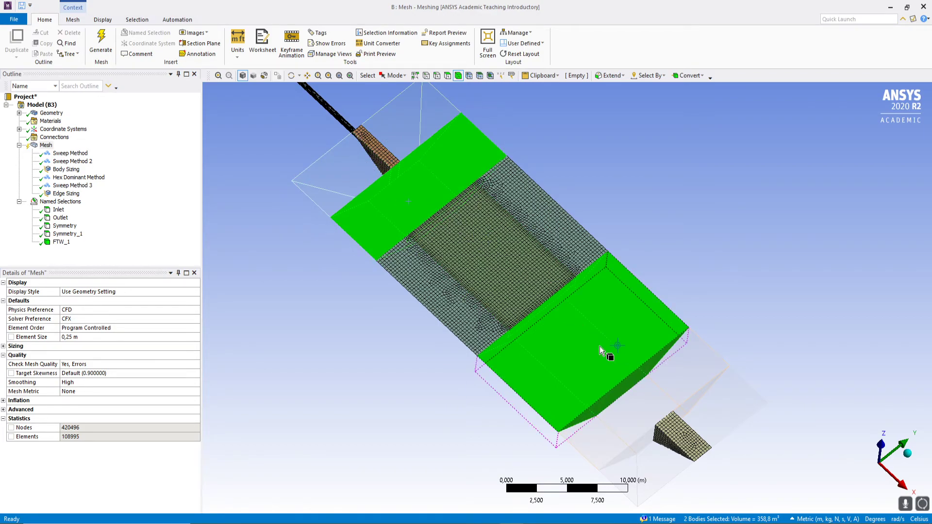
pyautogui.rightClick(586, 348)
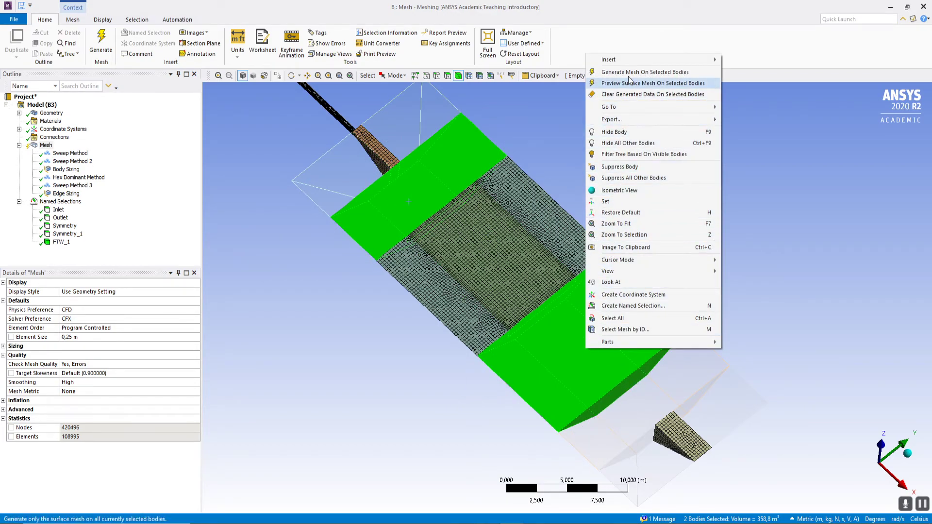
pyautogui.click(645, 72)
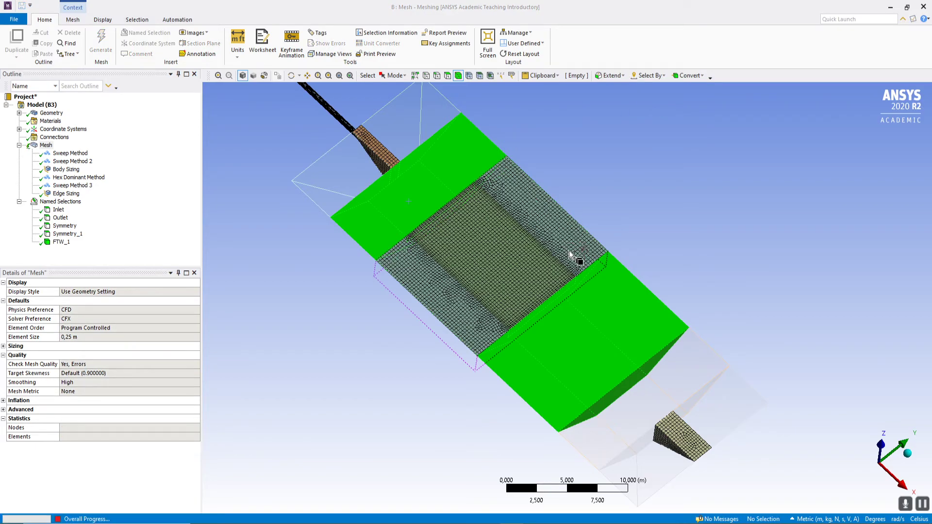
pyautogui.click(655, 405)
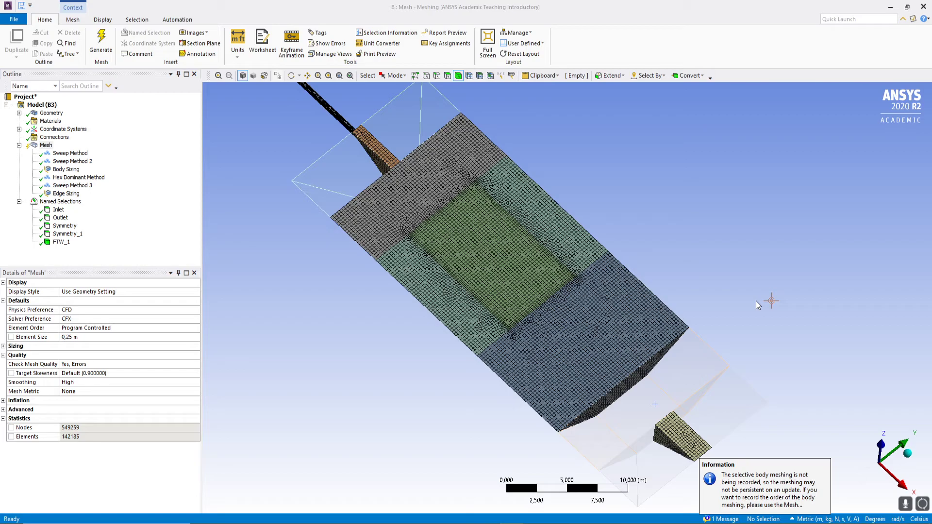
# Generate the mesh only on the full-width basin body next to the tapered outlet body.
pyautogui.scroll(4, 577, 384)
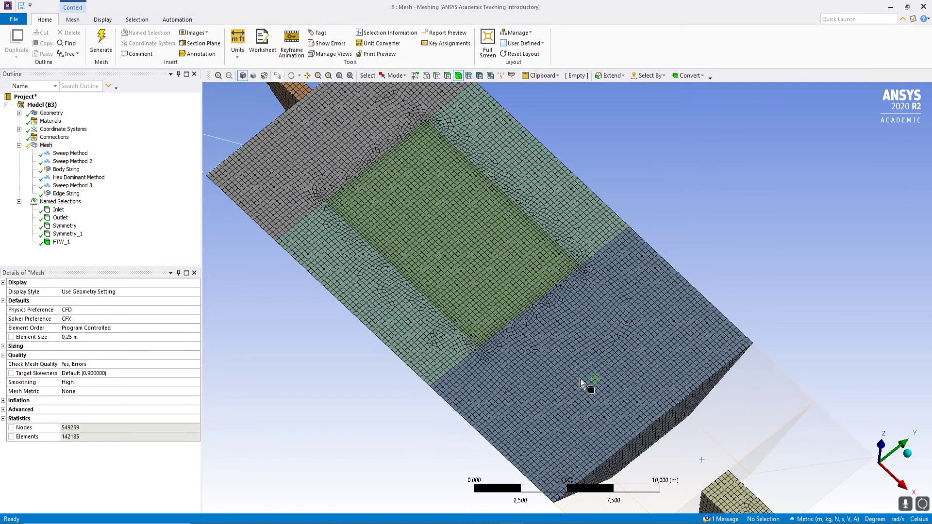
pyautogui.scroll(-4, 624, 354)
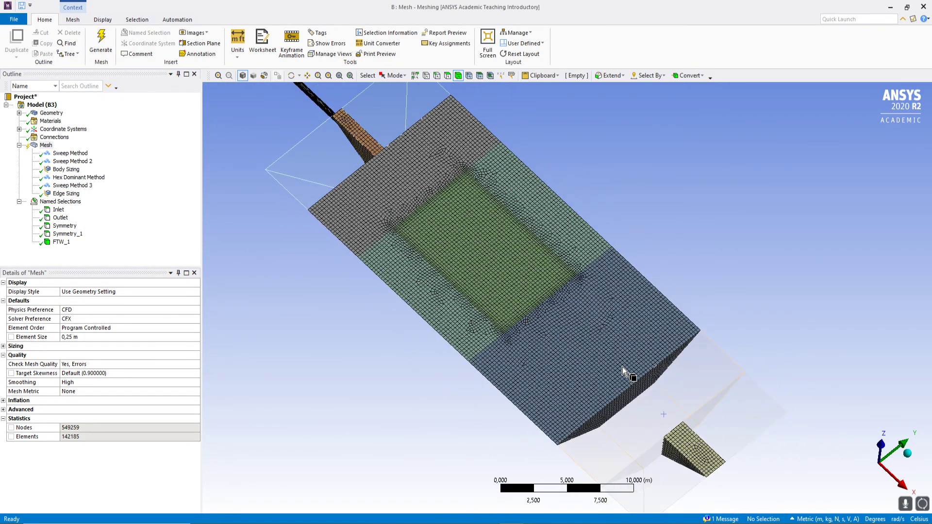
pyautogui.click(656, 427)
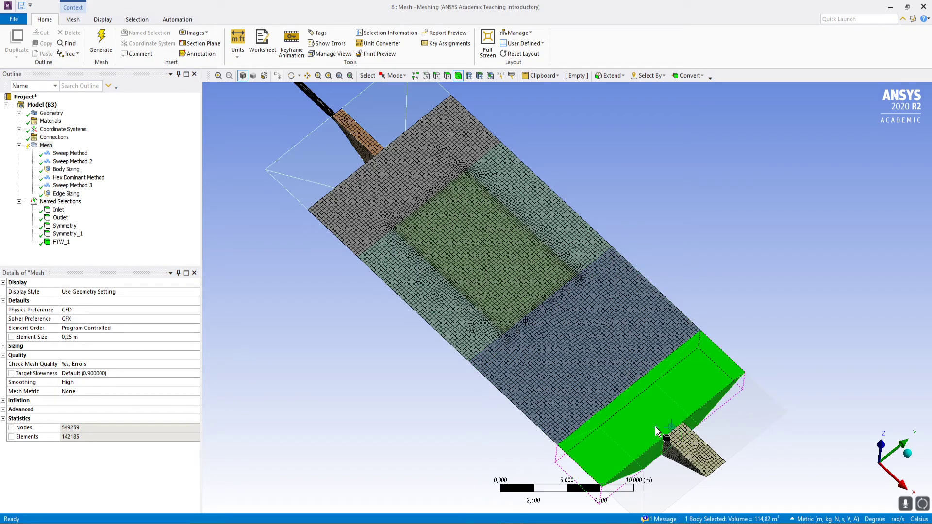
pyautogui.rightClick(656, 427)
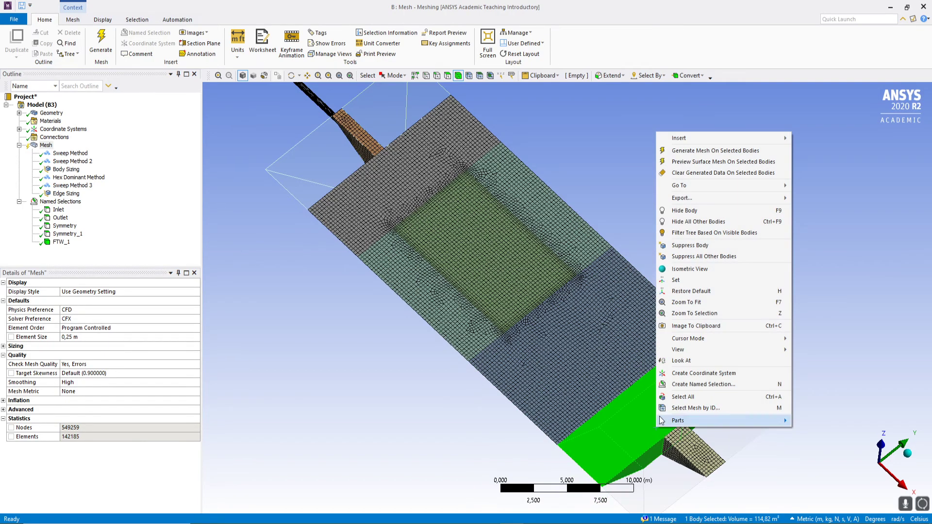
pyautogui.click(712, 161)
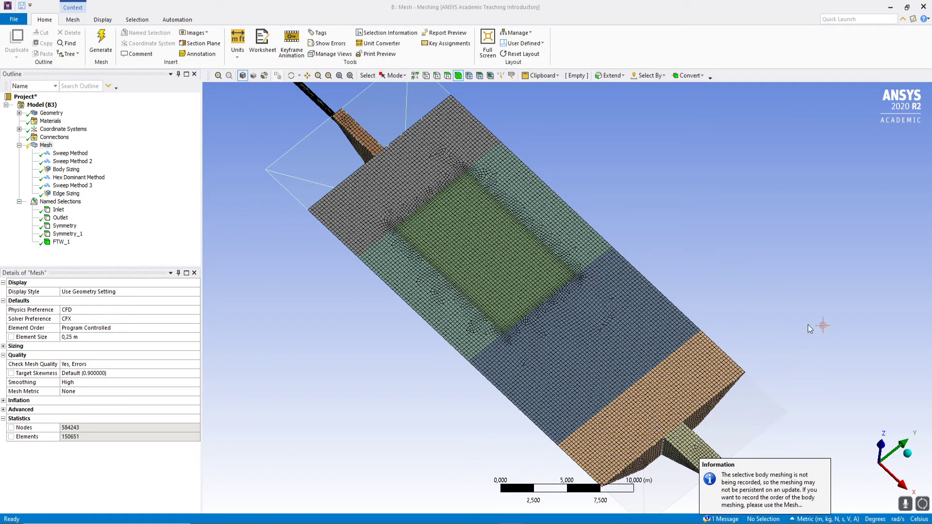
# Generate the mesh on the four remaining corner bodies, two beside the inlet's tapered body and two beside the outlet's.
pyautogui.click(309, 76)
pyautogui.moveTo(492, 289); pyautogui.dragTo(499, 217)
pyautogui.scroll(-2, 500, 216)
pyautogui.click(748, 472)
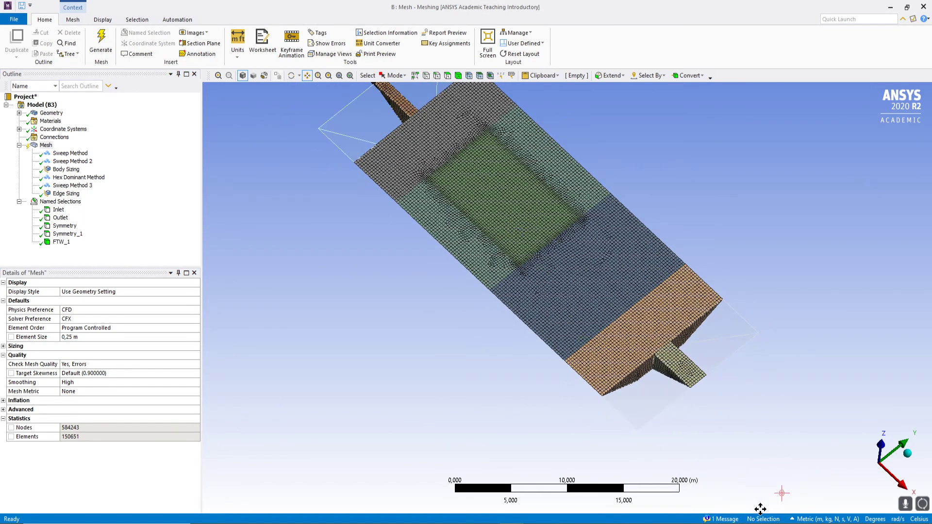
pyautogui.moveTo(544, 266); pyautogui.dragTo(569, 322)
pyautogui.scroll(-1, 570, 322)
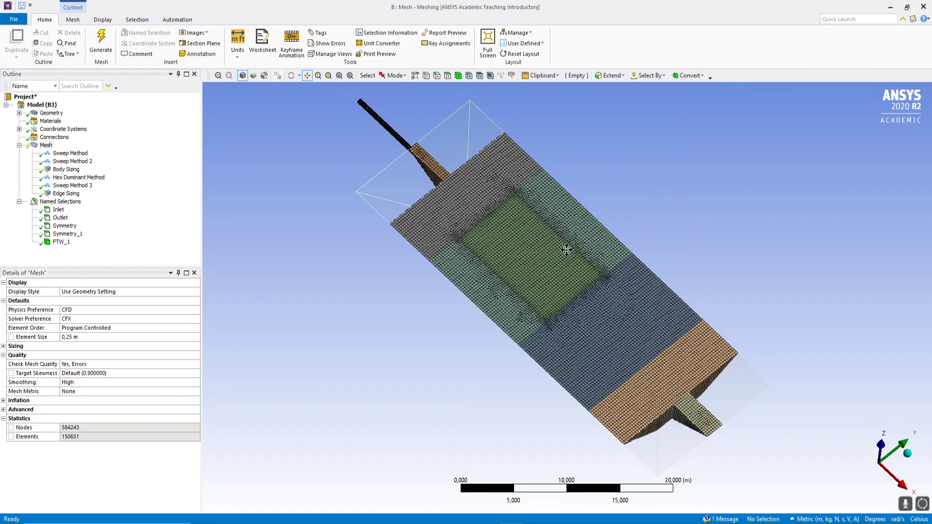
pyautogui.click(459, 76)
pyautogui.click(745, 397)
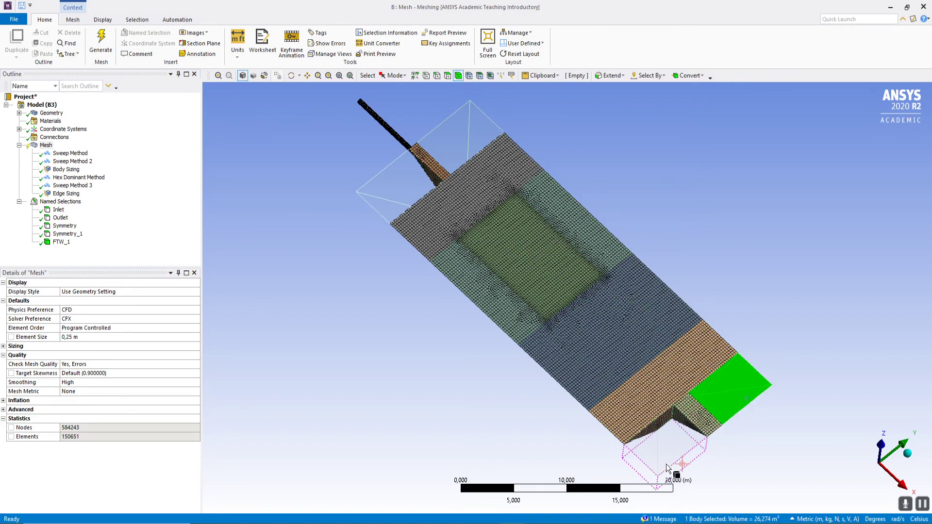
pyautogui.keyDown('ctrl'); pyautogui.click(667, 461); pyautogui.keyUp('ctrl')
pyautogui.keyDown('ctrl'); pyautogui.click(383, 211); pyautogui.keyUp('ctrl')
pyautogui.keyDown('ctrl'); pyautogui.click(460, 151); pyautogui.keyUp('ctrl')
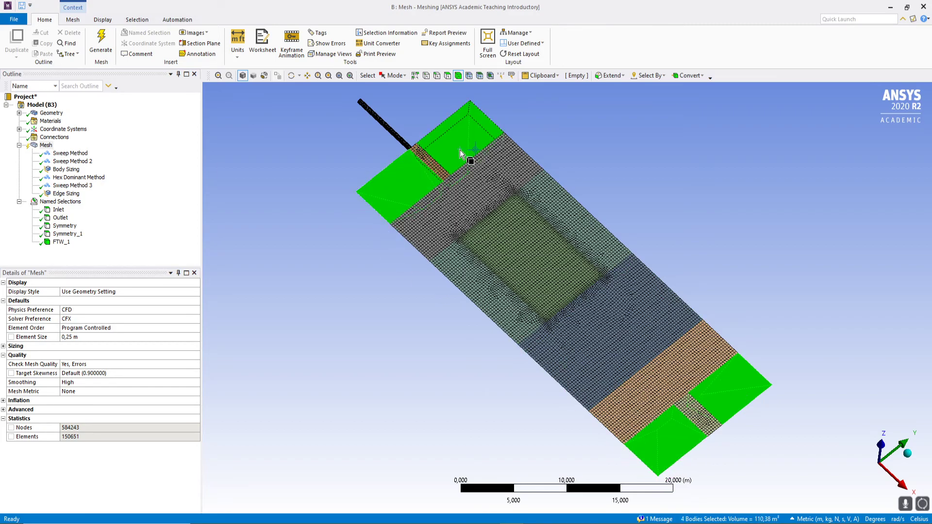
pyautogui.rightClick(459, 150)
pyautogui.click(509, 168)
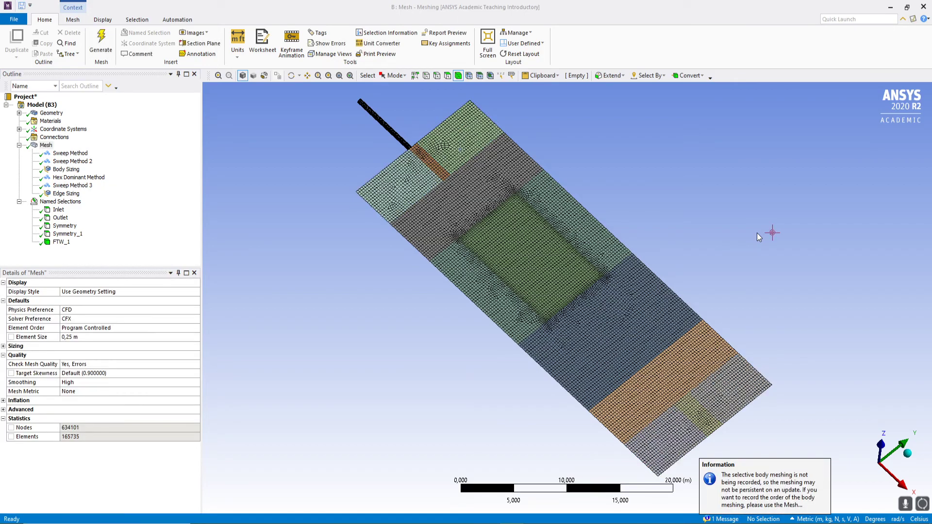
# Examine the meshed corner body and the tapered body at the outlet end of the basin.
pyautogui.click(673, 442)
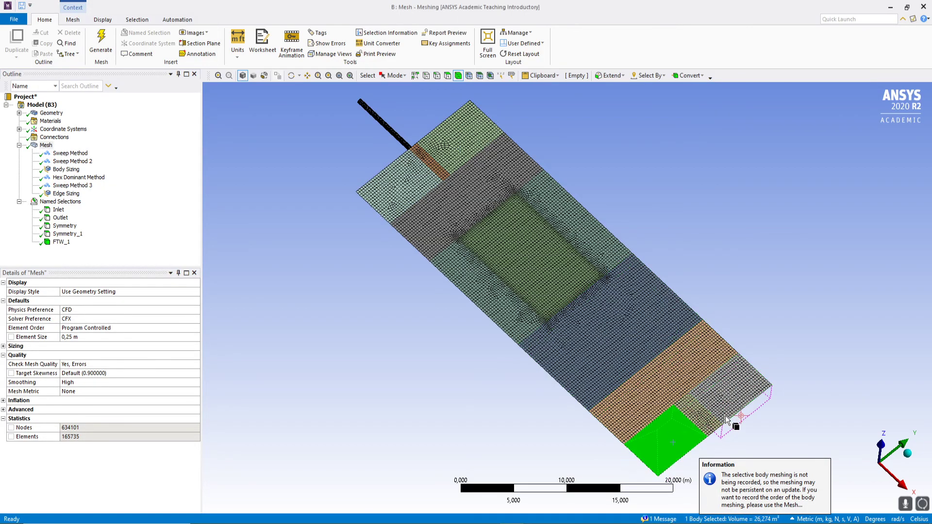
pyautogui.click(702, 420)
pyautogui.click(699, 426)
pyautogui.click(840, 333)
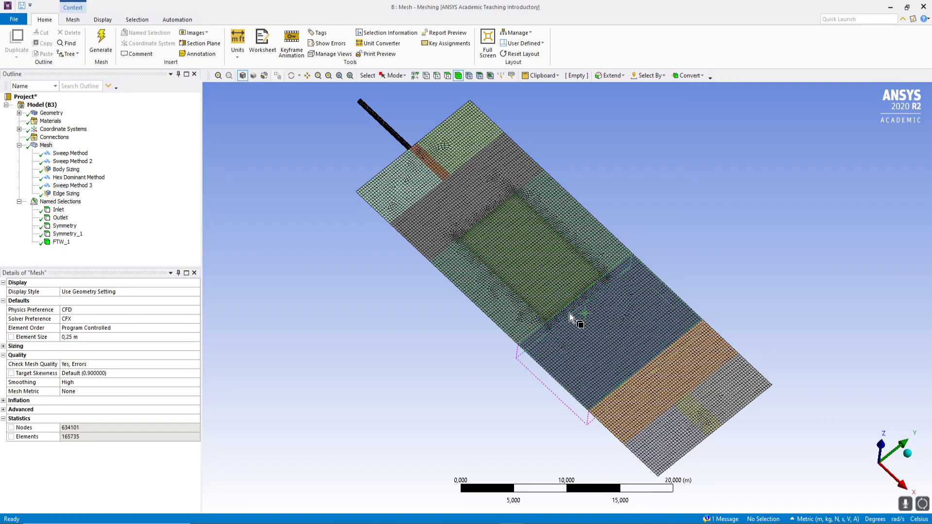
# Close the mesh editor and save the Workbench project.
pyautogui.click(917, 6)
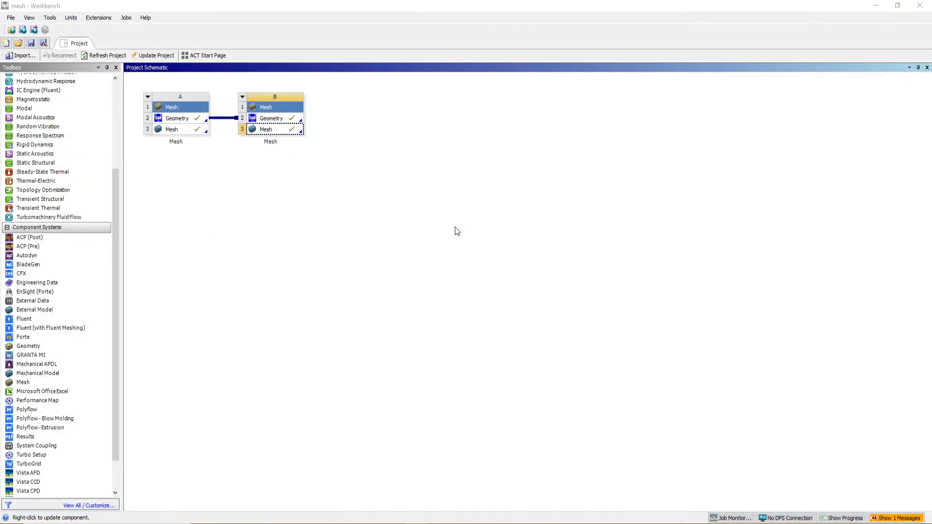
pyautogui.click(31, 44)
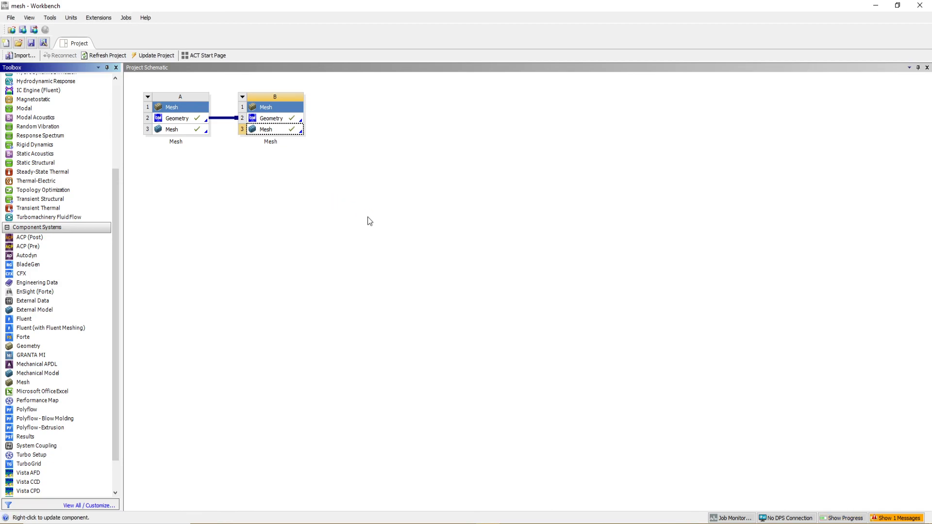
# Delete Mesh system B from the project schematic, including its unshared data.
pyautogui.click(242, 99)
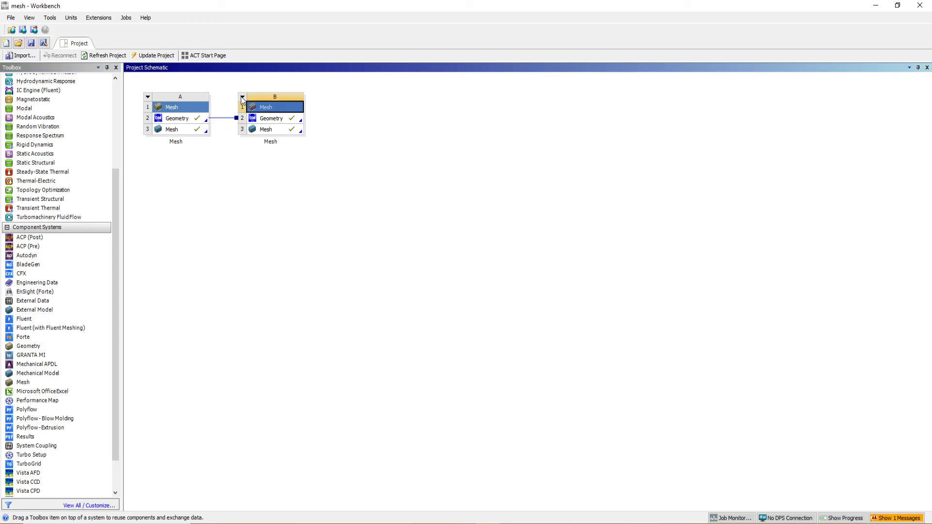
pyautogui.click(243, 97)
pyautogui.click(267, 181)
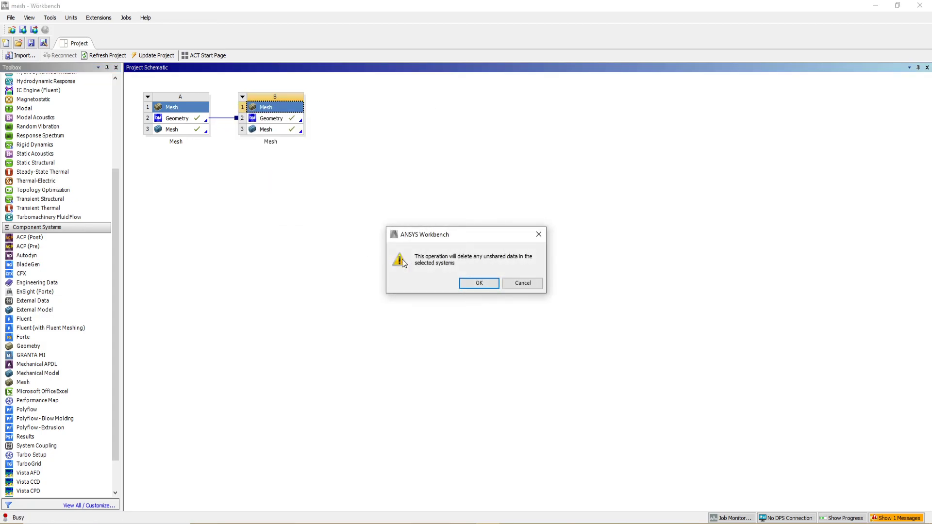
pyautogui.click(490, 286)
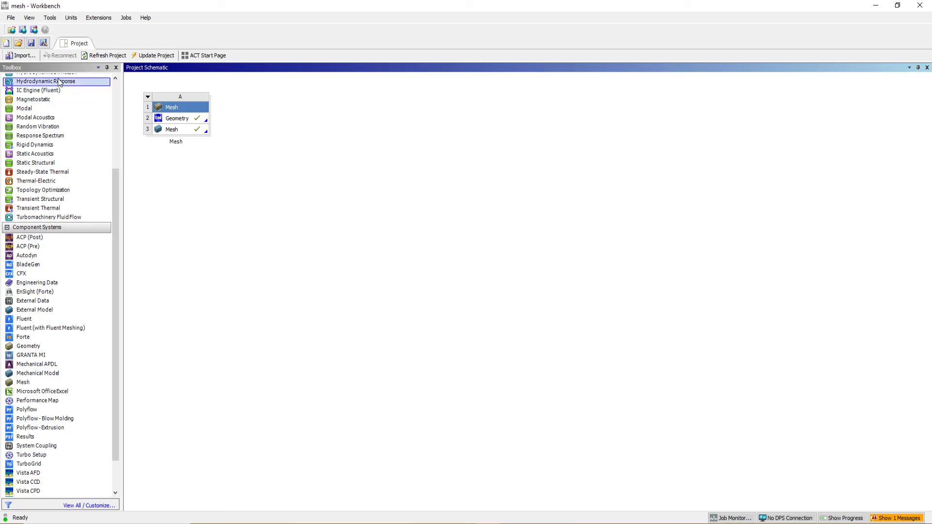
# Archive the project as mesh.wbpz in the AULA CFD 2020 folder, replacing the existing archive and including result/solution files.
pyautogui.click(10, 18)
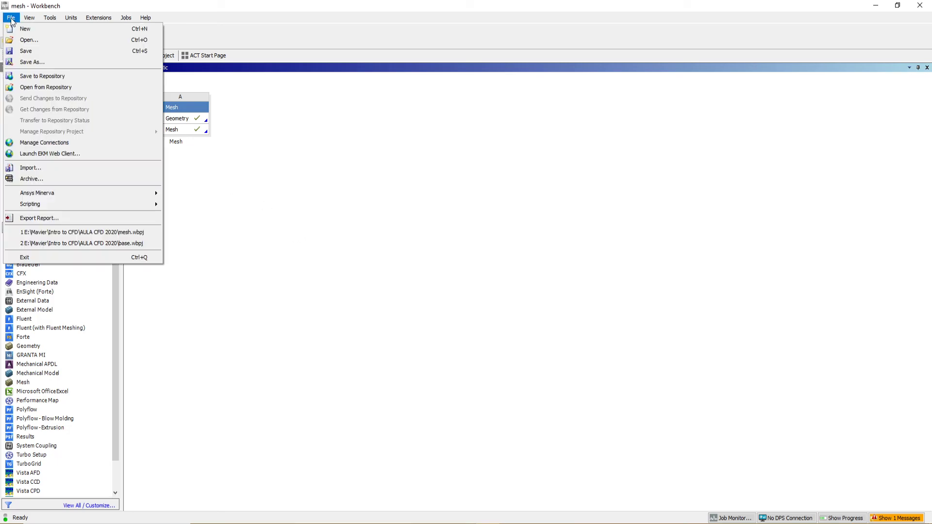
pyautogui.click(26, 180)
pyautogui.click(458, 284)
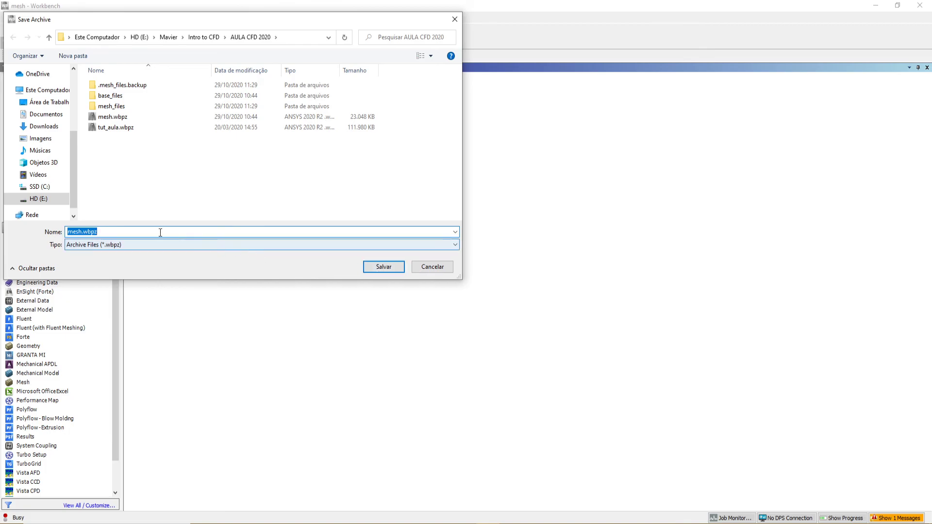
pyautogui.click(381, 268)
pyautogui.click(493, 287)
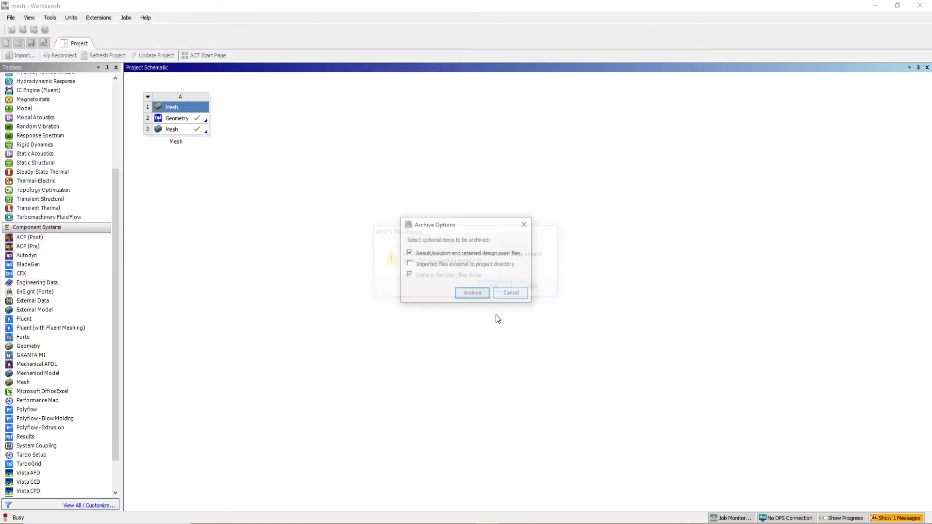
pyautogui.click(472, 294)
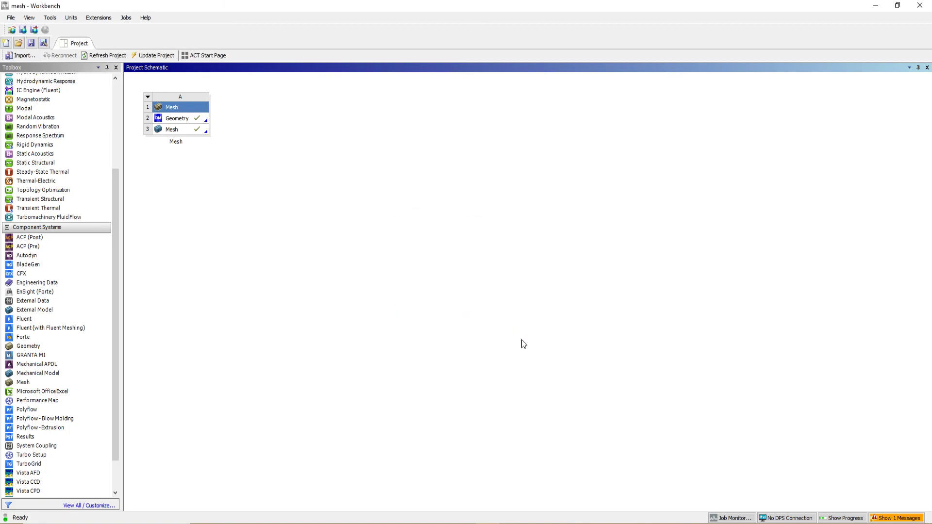
# Switch to File Explorer and locate mesh.wbpz in the AULA CFD 2020 folder inside Intro to CFD on drive E.
pyautogui.click(249, 519)
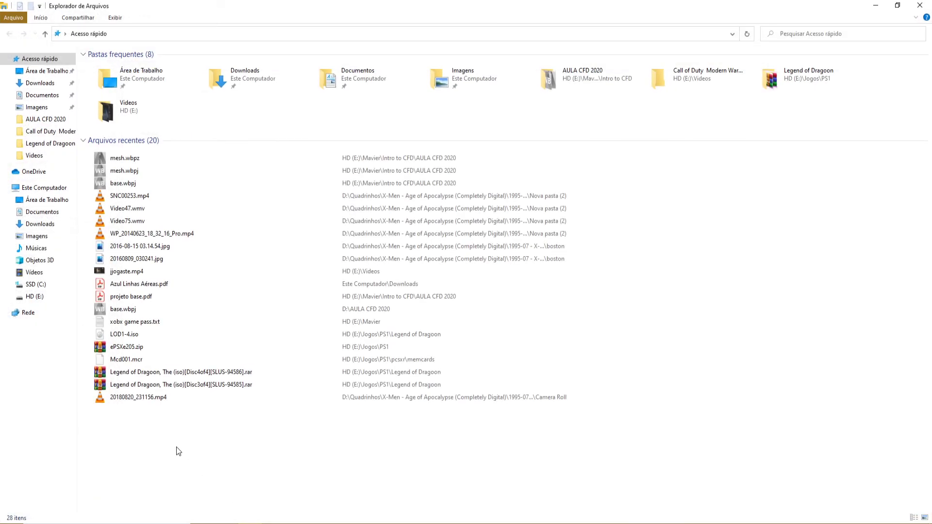
pyautogui.click(35, 297)
pyautogui.doubleClick(121, 108)
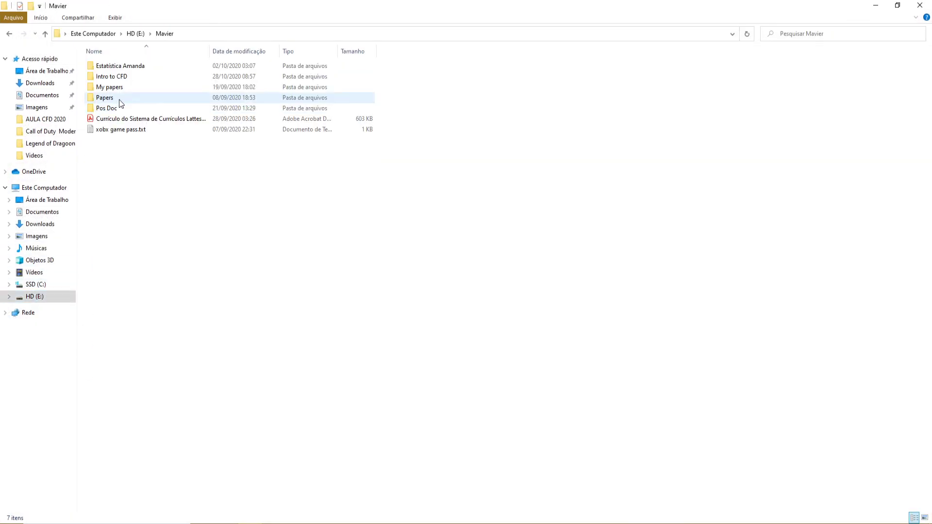
pyautogui.doubleClick(119, 77)
pyautogui.click(115, 68)
pyautogui.doubleClick(114, 68)
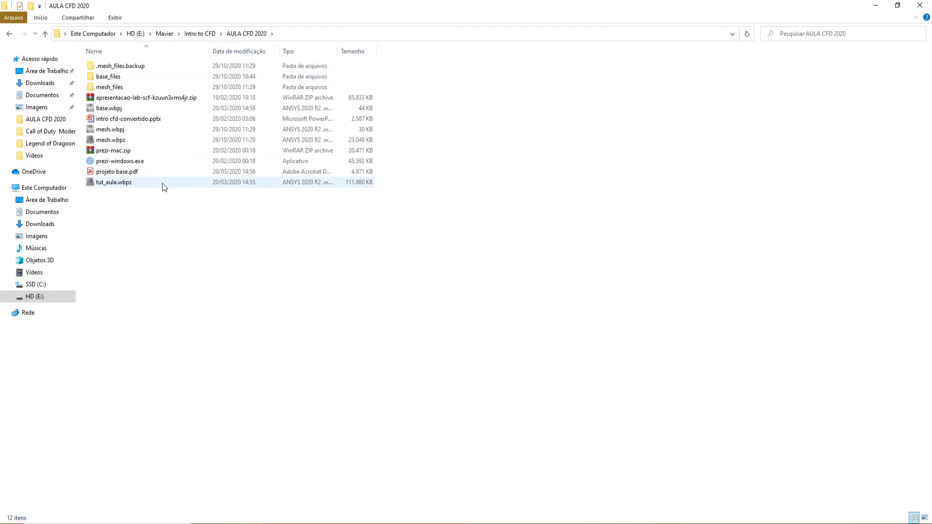
pyautogui.click(108, 142)
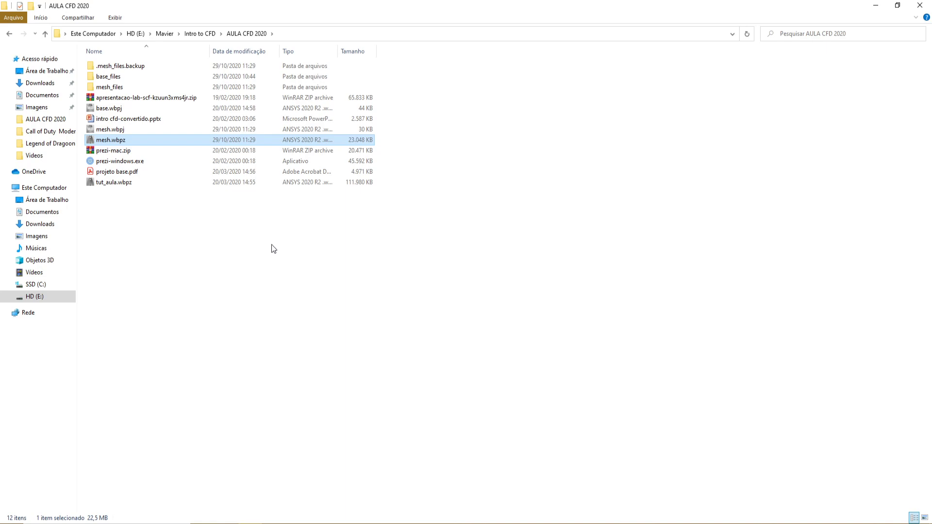
pyautogui.click(299, 306)
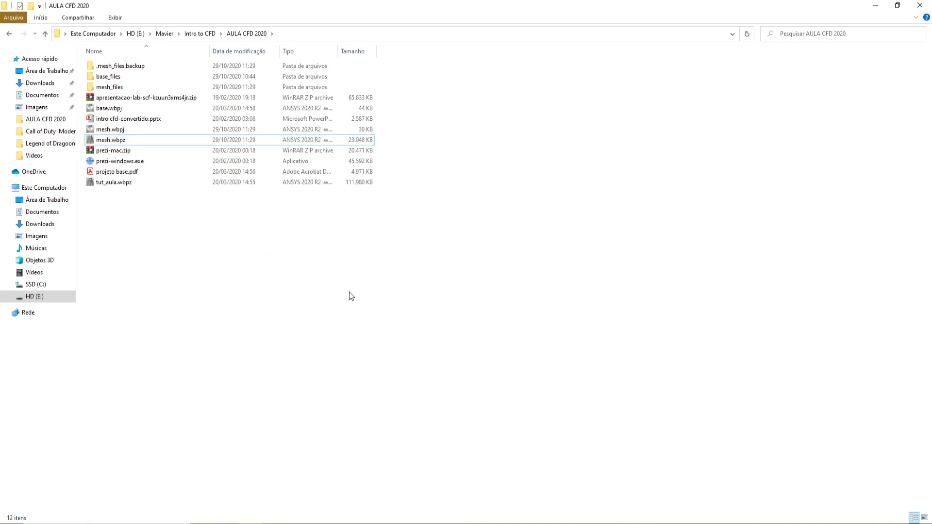